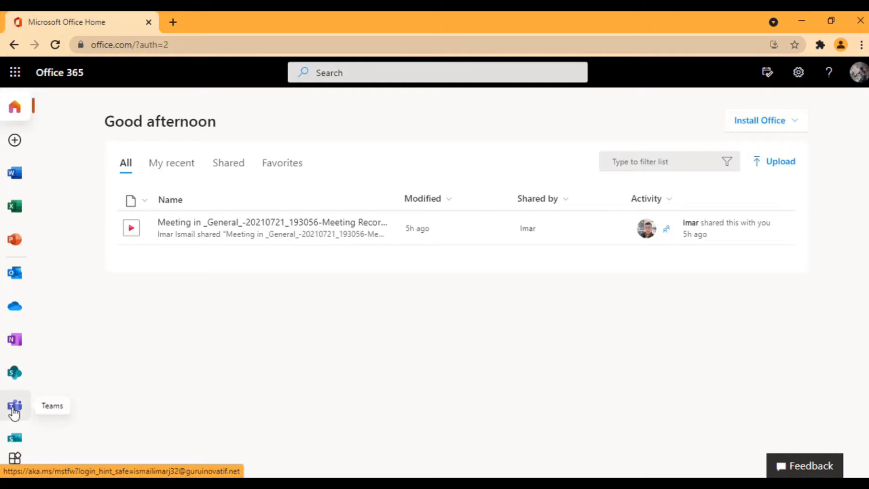
Switch from the Office home page to Microsoft Teams and dismiss the desktop notification request
click(18, 76)
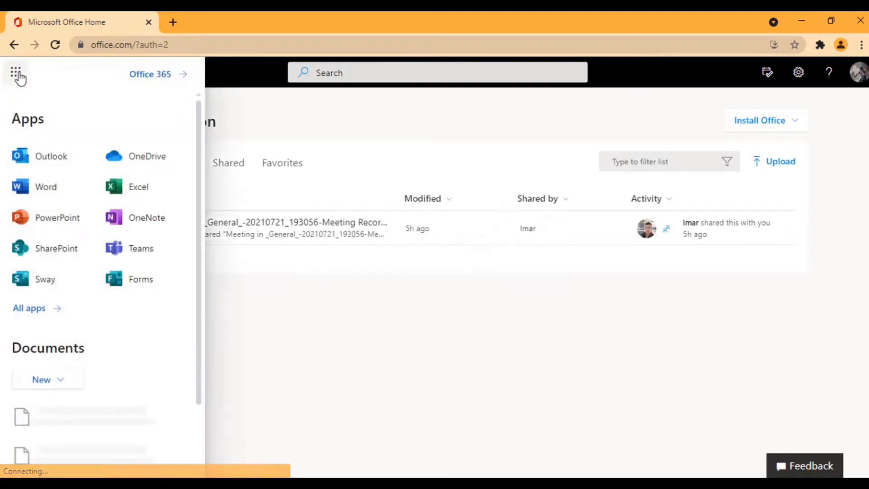
click(136, 254)
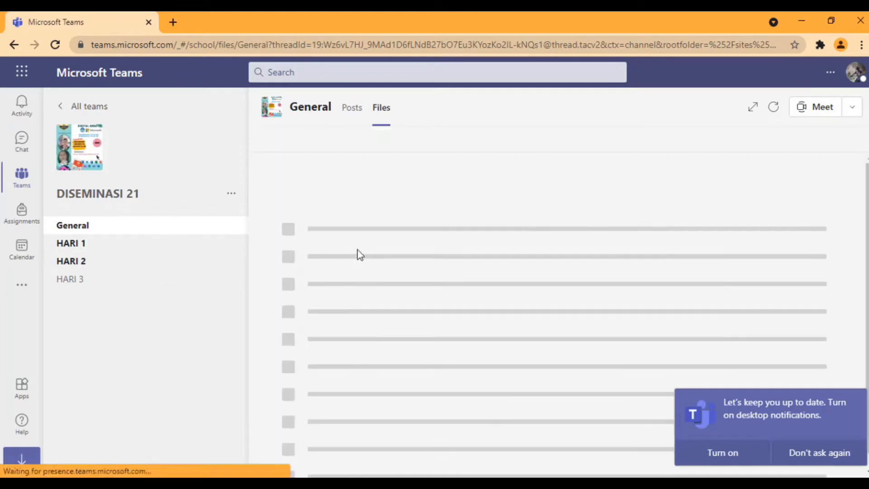
click(720, 452)
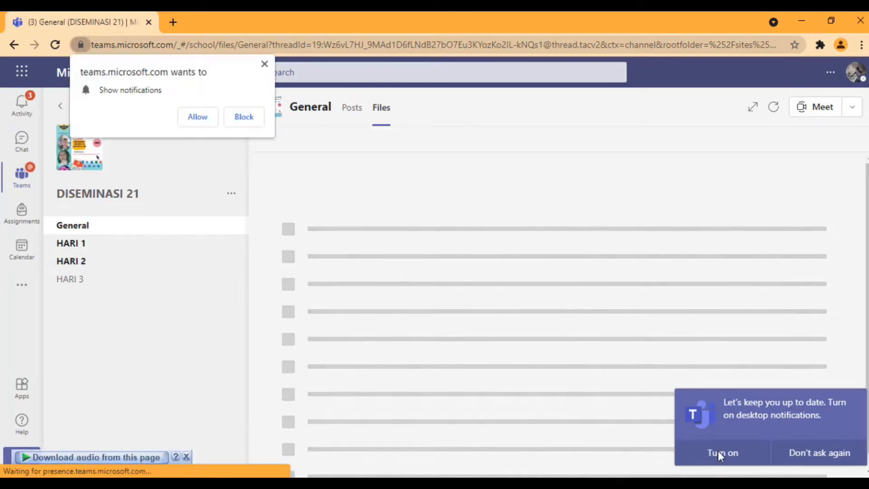
click(265, 64)
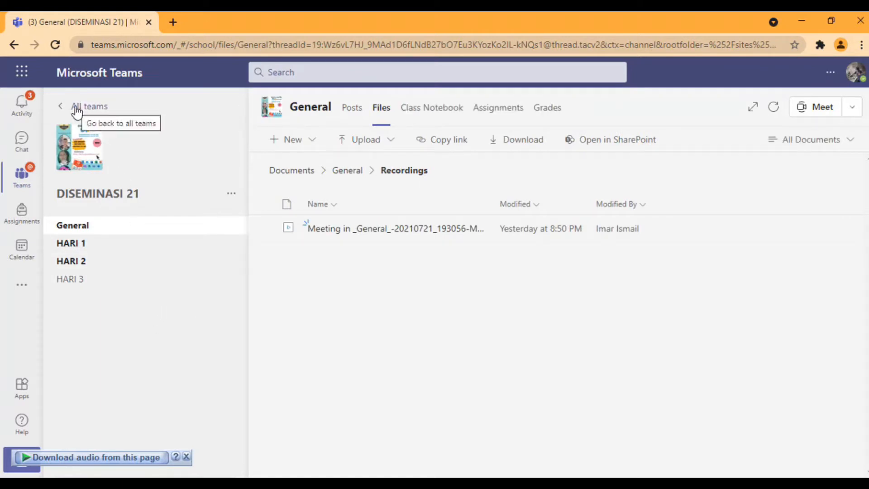
Start creating a new team of the Class type from the overview of all teams
click(77, 109)
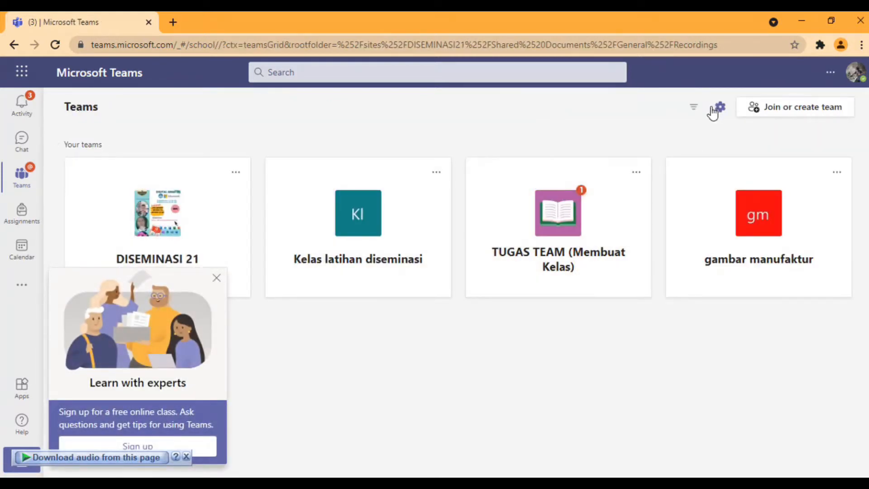
click(800, 113)
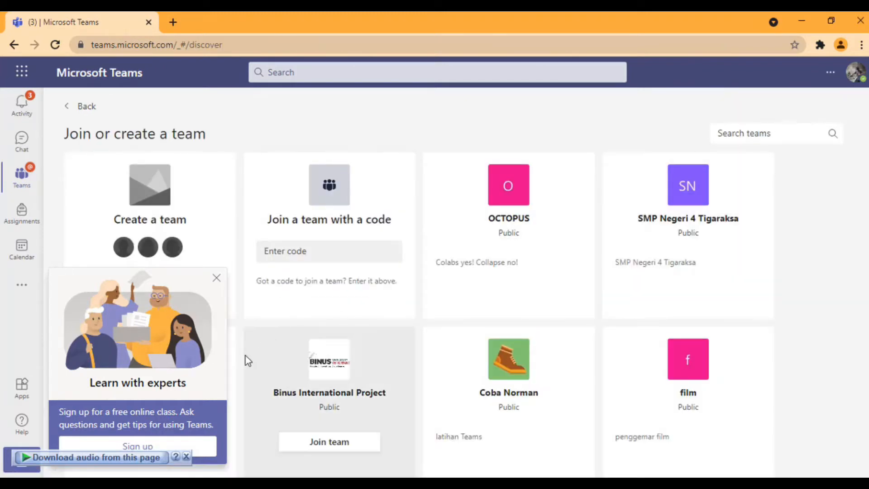
click(217, 278)
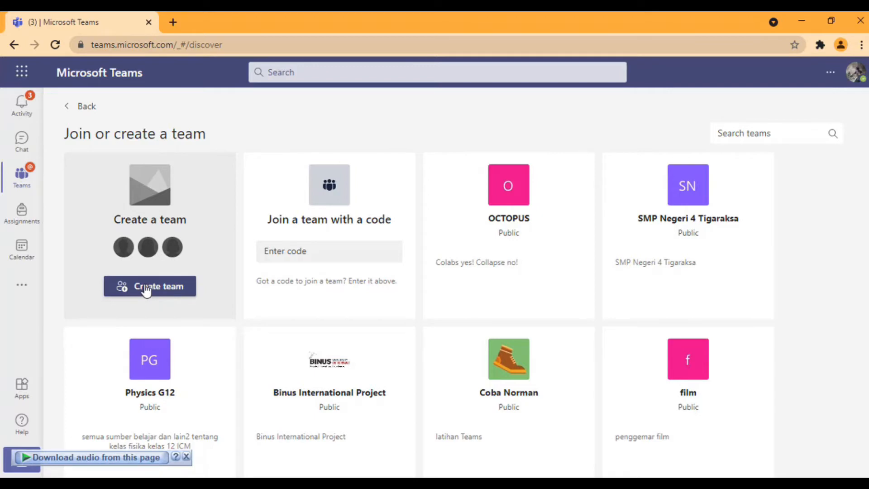
click(146, 289)
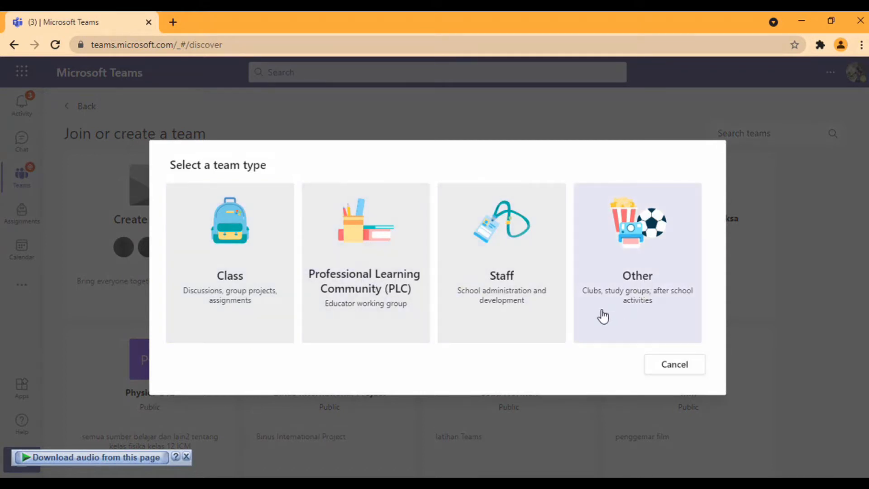
click(246, 273)
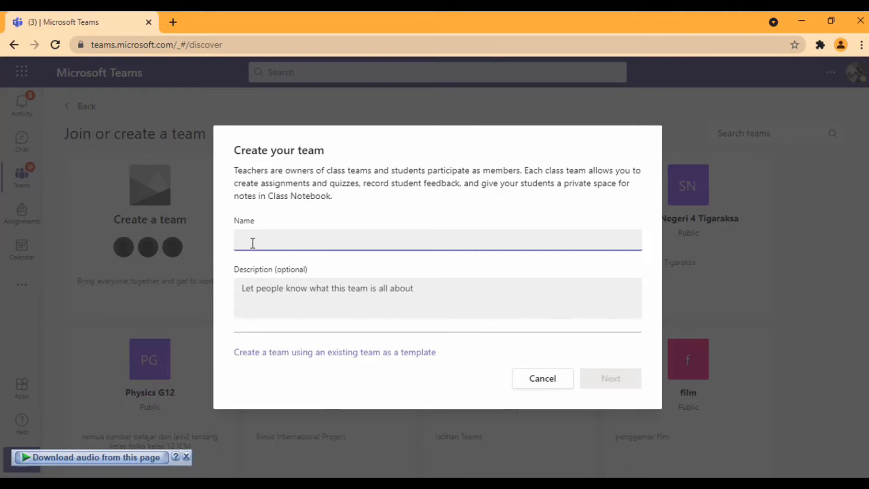
Name the class team "TEKNOLOGI LAYANAN JARINGN" without a description and proceed to adding people
text(TEKNLOGI)
key(BackSpace)
key(BackSpace)
key(BackSpace)
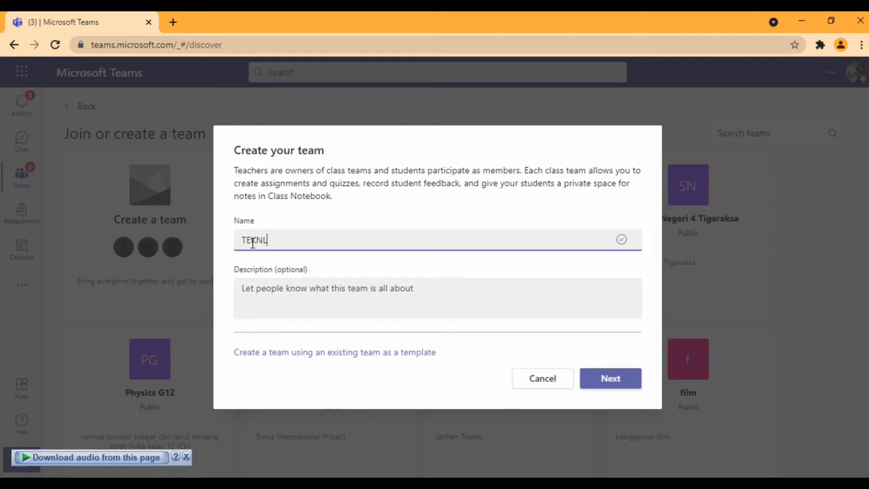
text(OLOGI LAYANAN JARINGN)
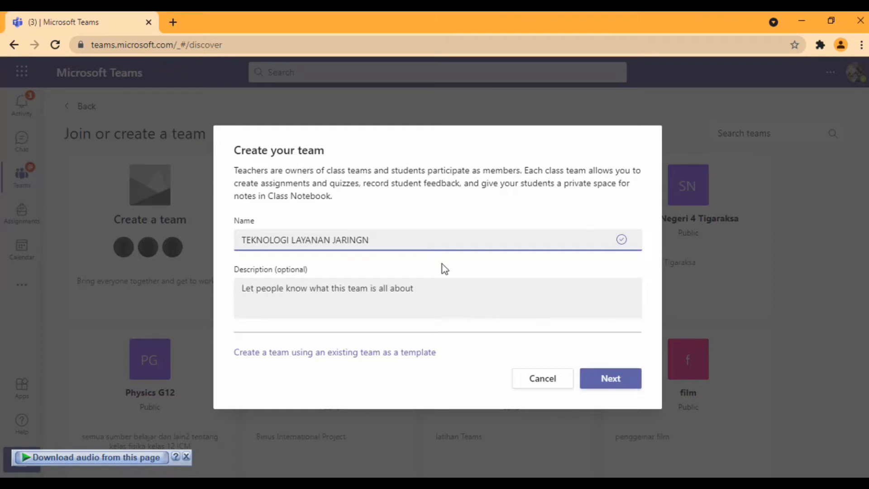
click(602, 380)
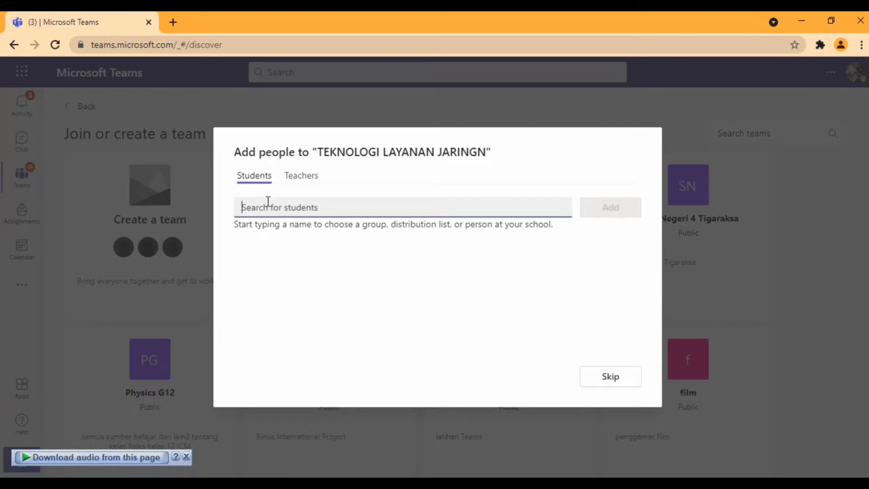
Search the students for "I" and add one suggested person to the class as a student
click(306, 180)
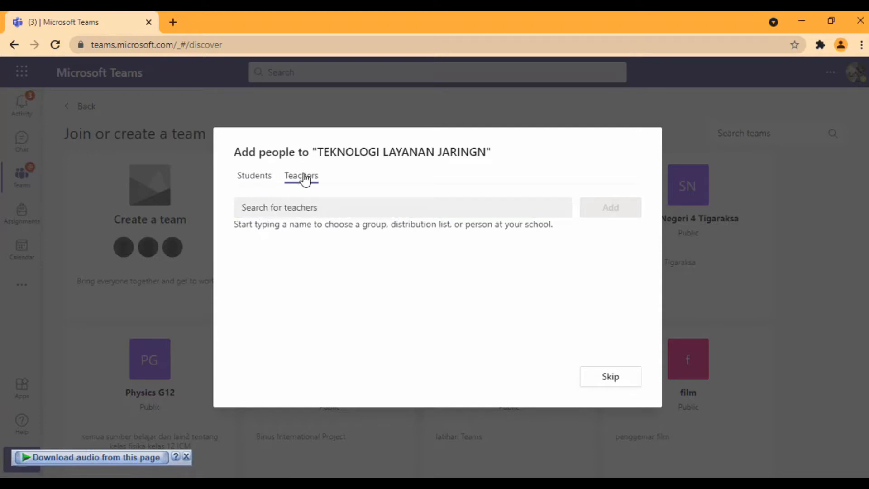
click(258, 183)
click(250, 209)
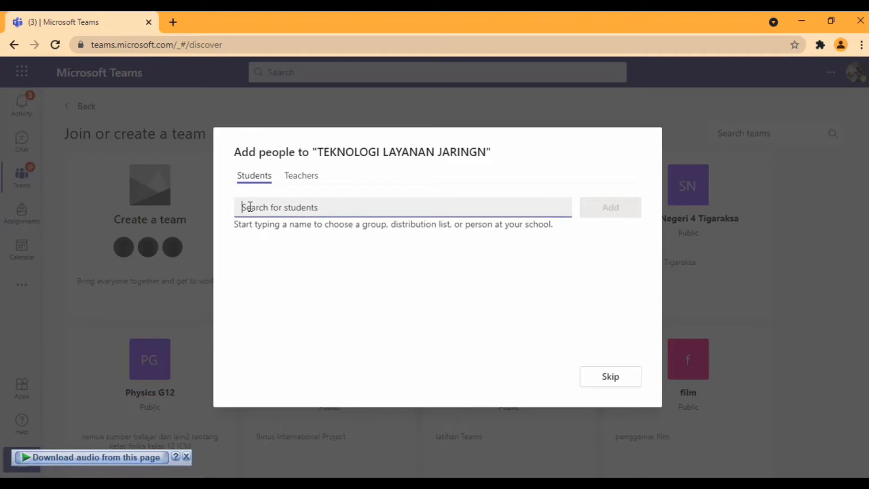
text(I)
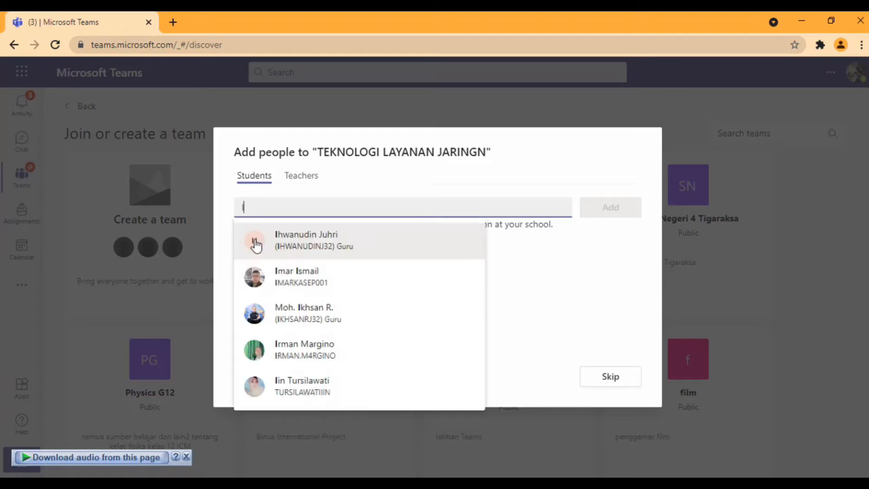
click(299, 348)
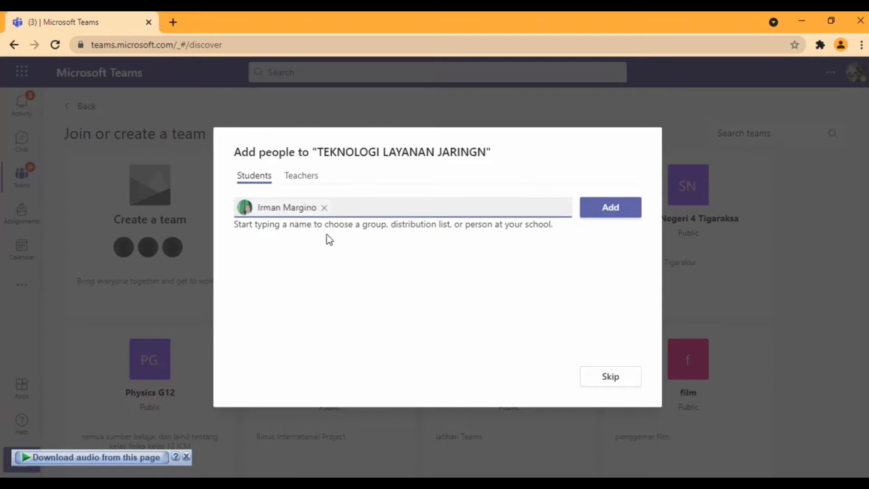
click(611, 208)
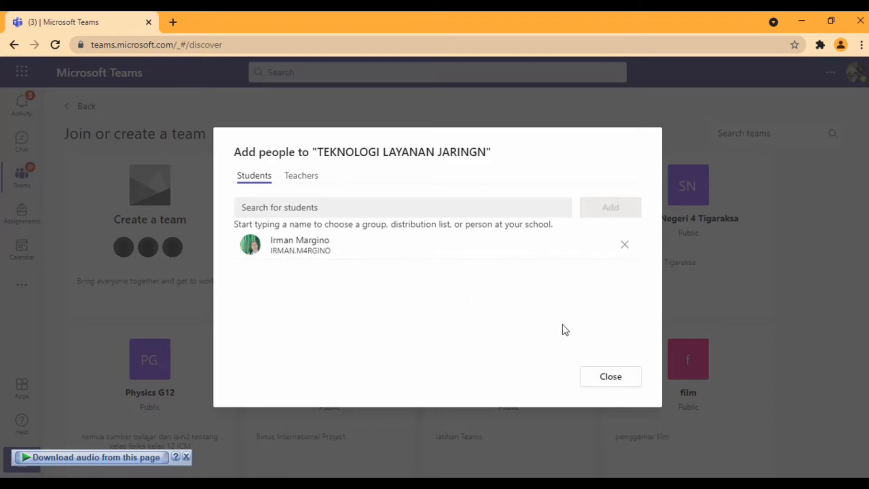
Check the teacher and student lists, and finish adding people to the class team
click(307, 181)
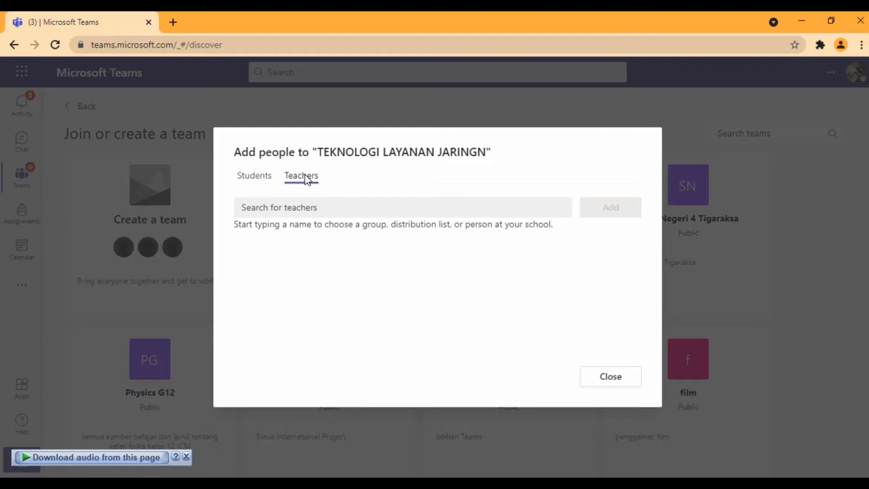
click(258, 183)
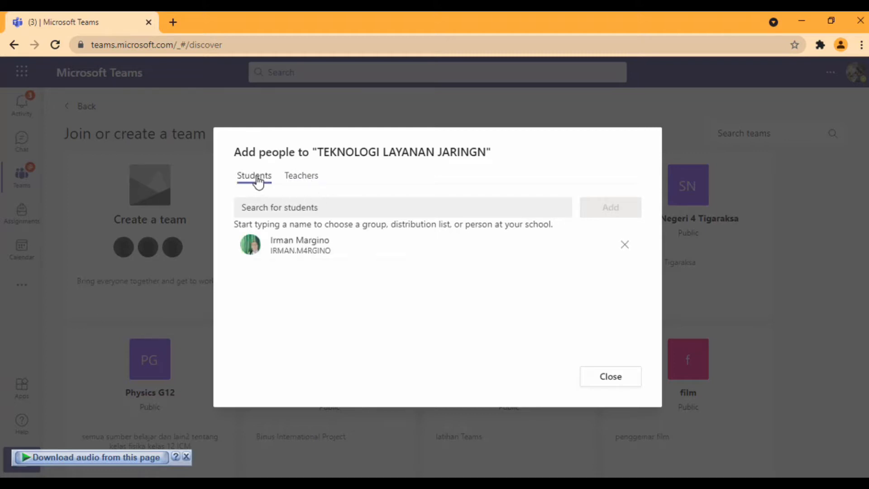
click(601, 380)
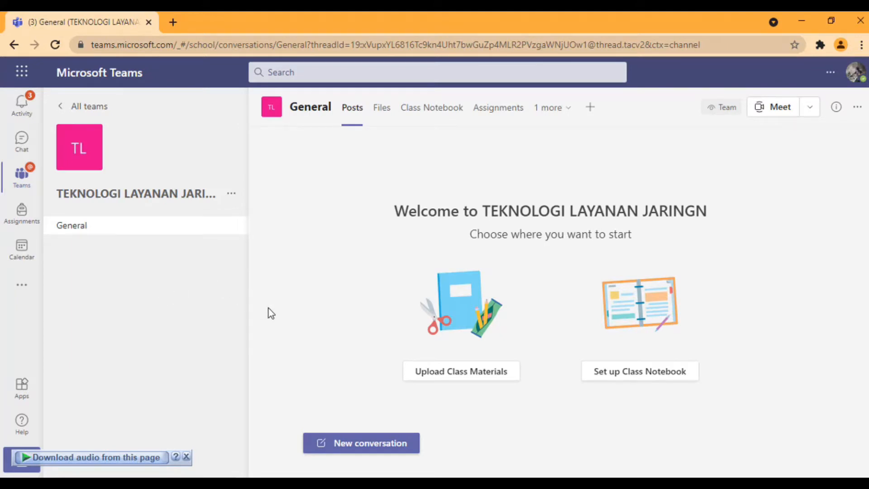
Start a formatted new conversation in the General channel with the subject "SELAMAT DATANG DI KELAS TLJ YAH"
click(319, 448)
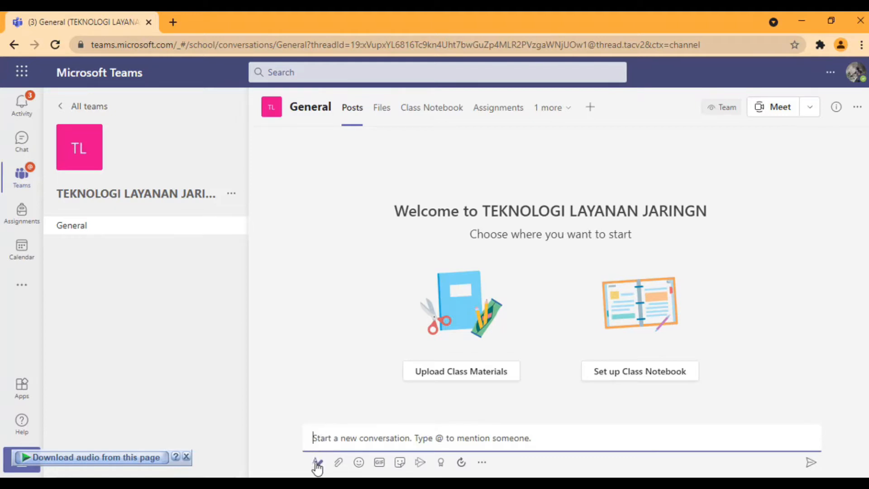
click(317, 464)
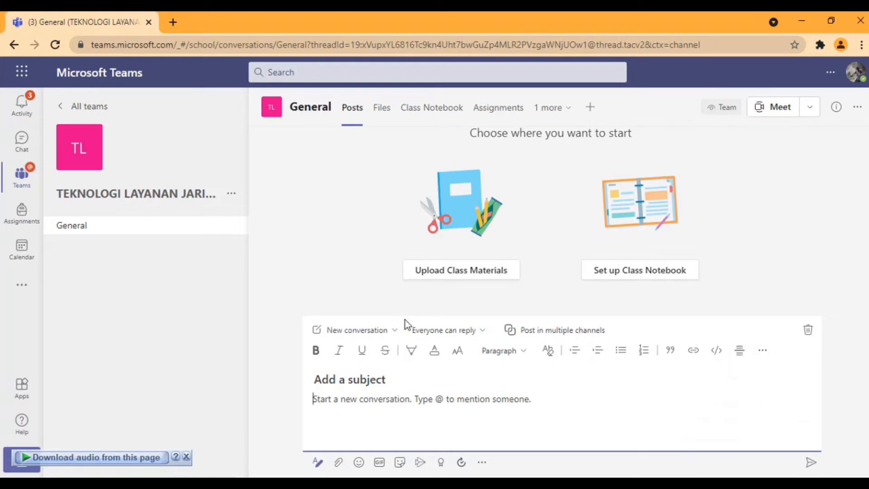
click(395, 330)
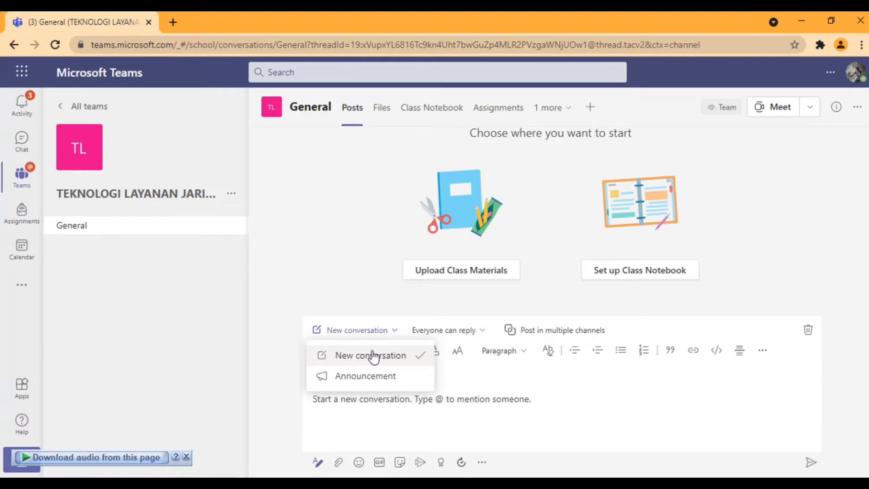
click(341, 419)
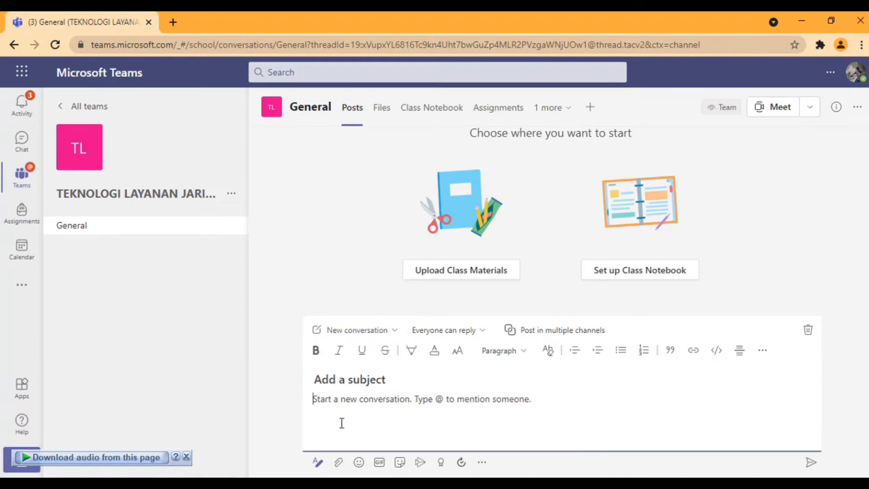
click(343, 376)
text(SELAMAT)
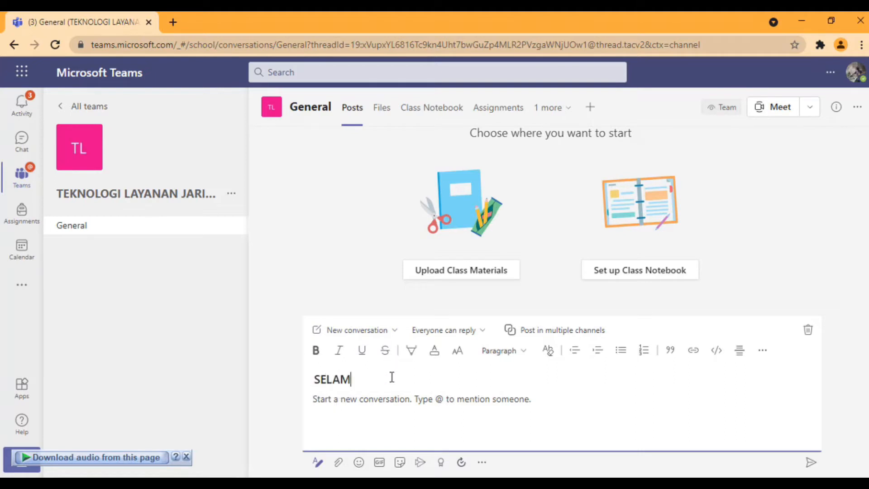
text( DATANG DI KELAS)
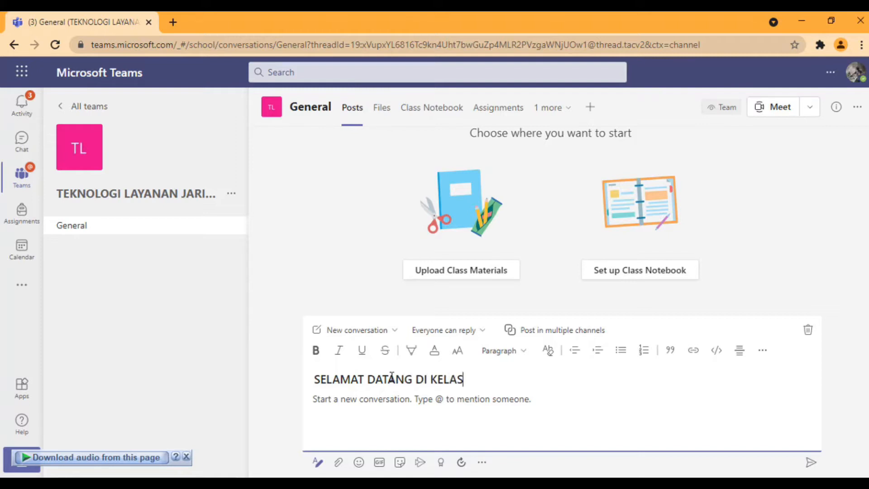
text( TLJ YAH)
Write "Semoga pada semangat belajarnya" as the message text below the subject
click(342, 400)
text(SEMOGA)
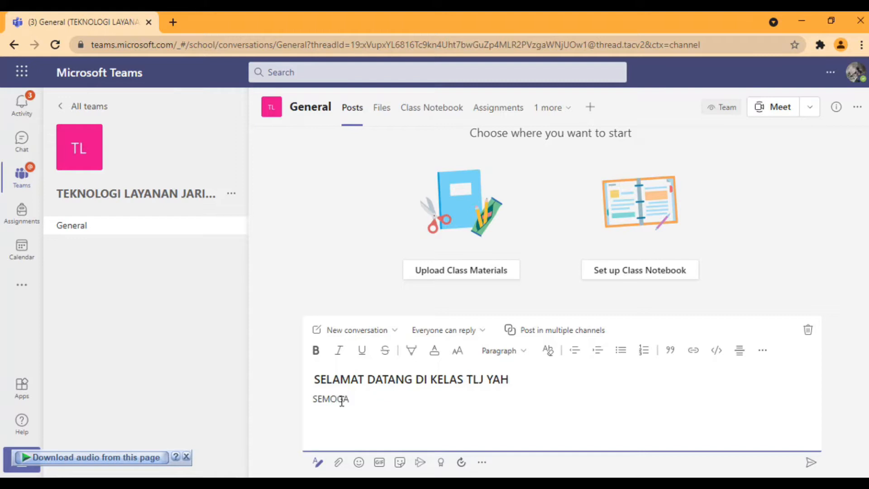
key(BackSpace)
key(BackSpace)
key(BackSpace)
text(moga pada semangat be)
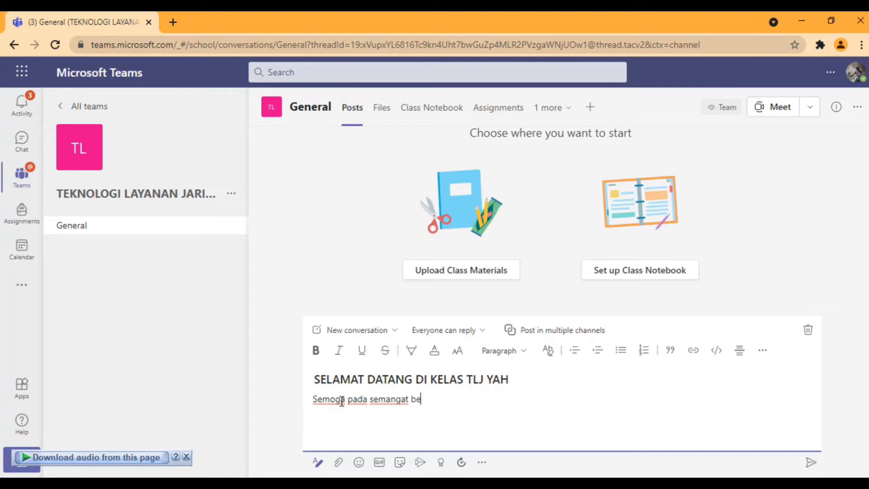
text(lajarnya)
Append a flexed-arm emoji to the message text and post the conversation
click(359, 463)
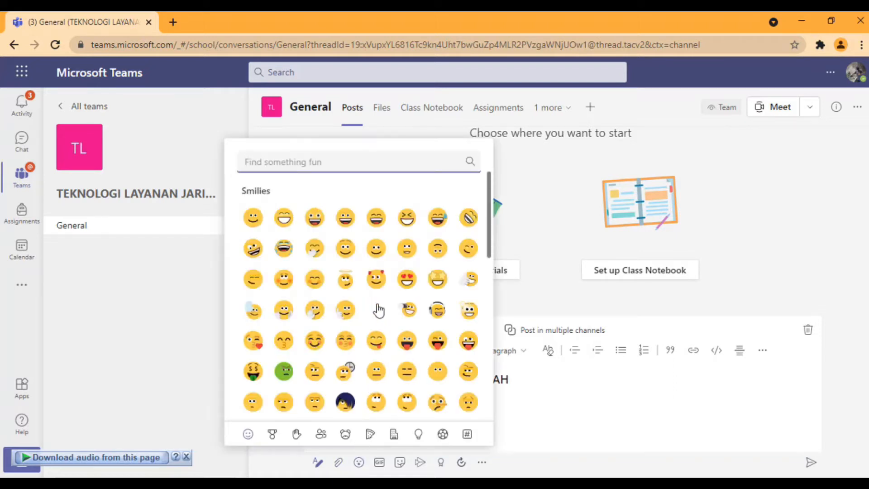
click(296, 435)
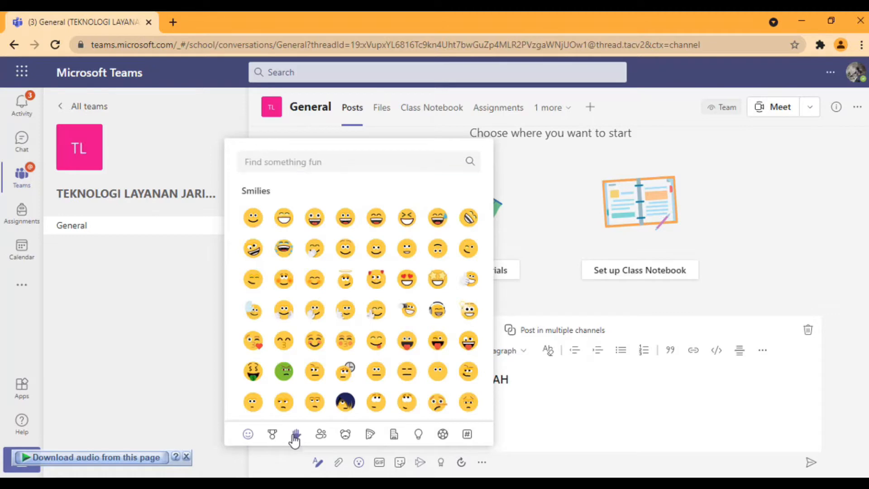
click(285, 281)
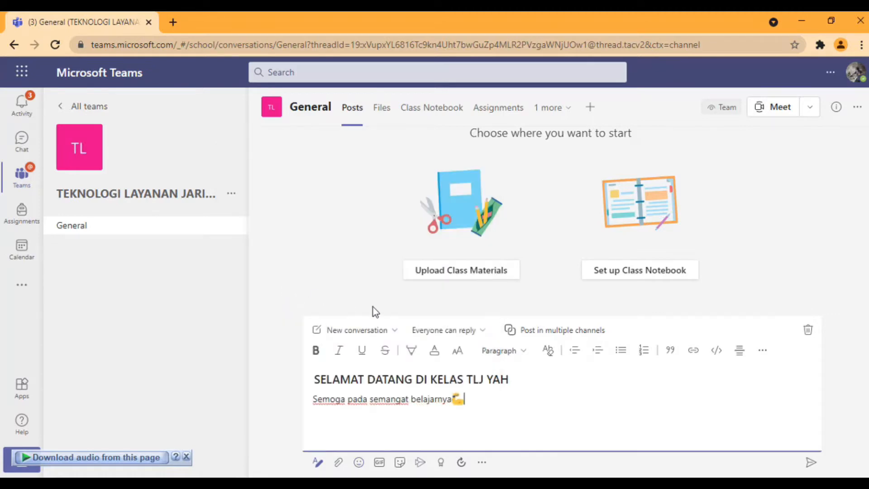
click(811, 463)
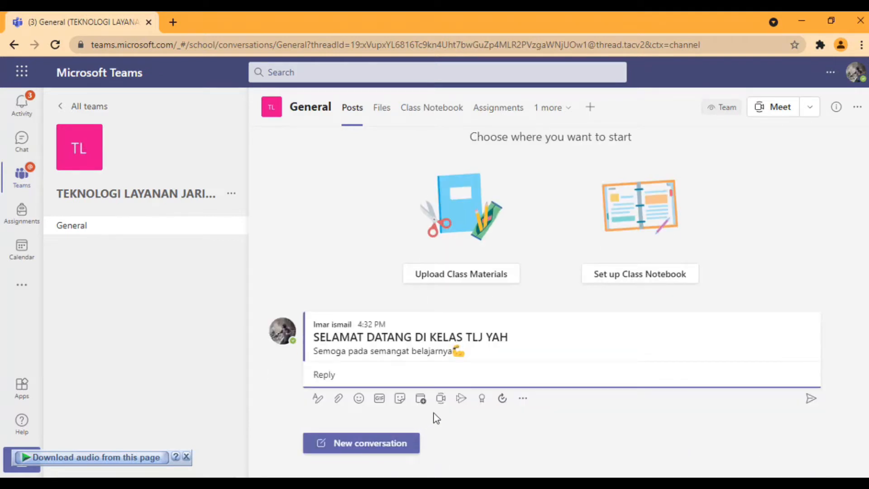
Start another formatted post in the General channel and set its type to Announcement
click(322, 443)
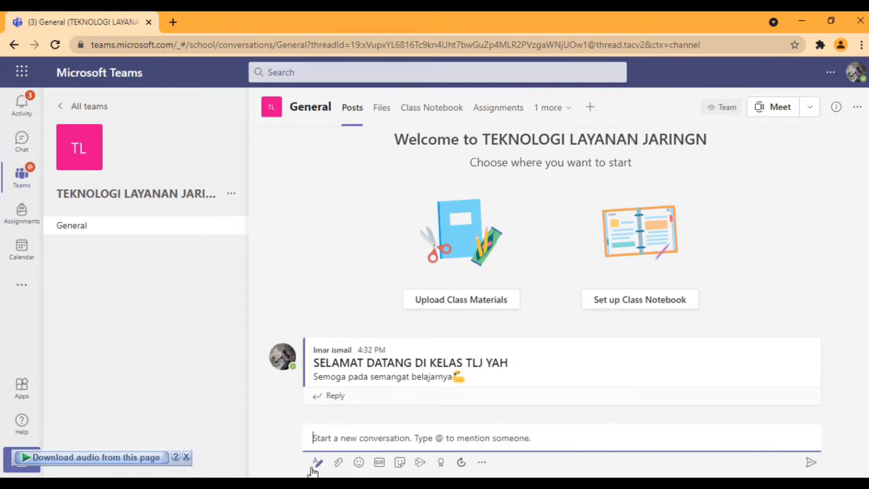
click(316, 463)
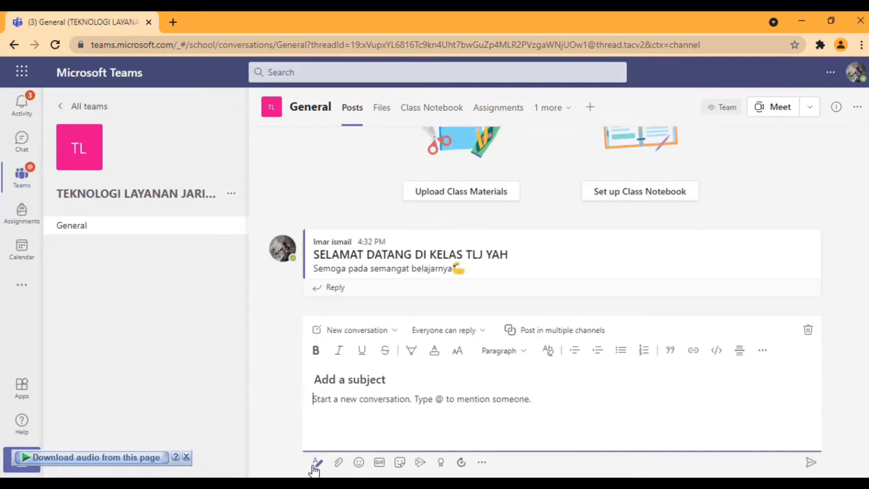
click(395, 331)
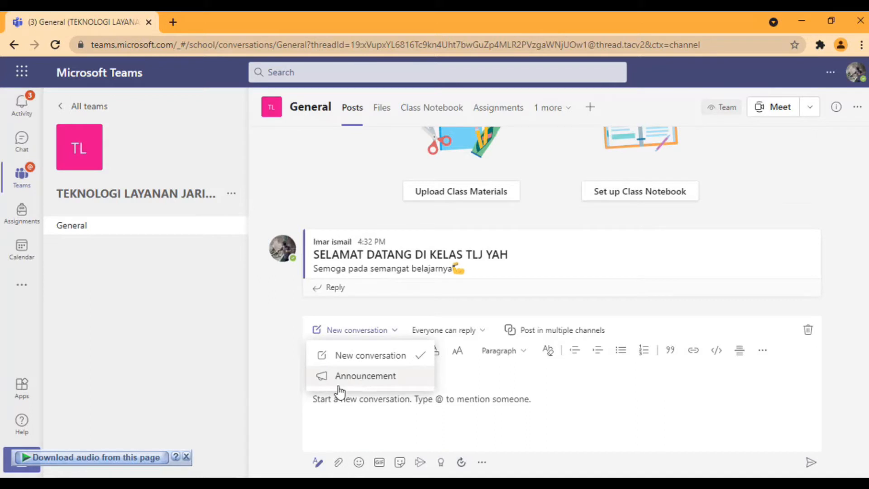
click(357, 381)
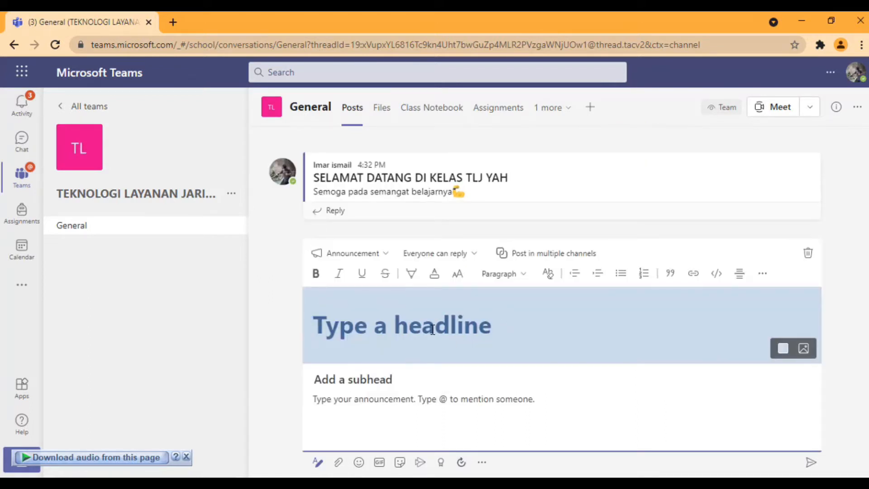
Write "materi selanjutnya tentang komunikasi data" as the announcement's headline
text(ma)
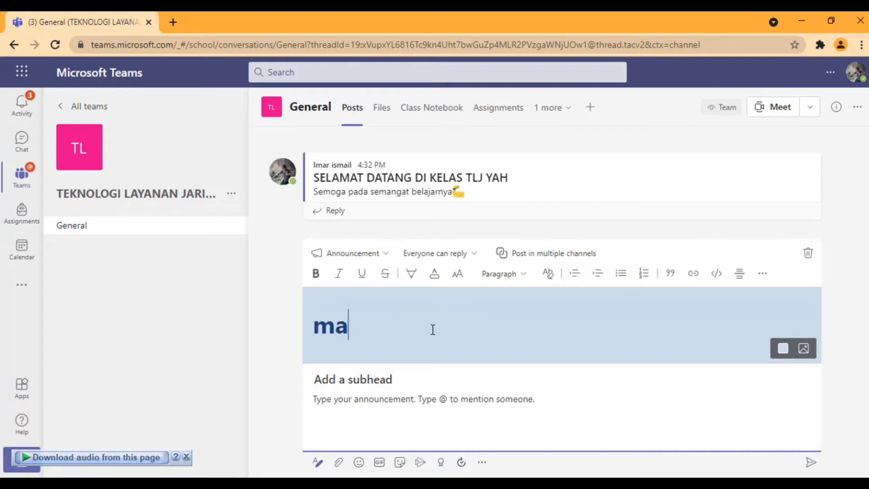
text(teri selanjut)
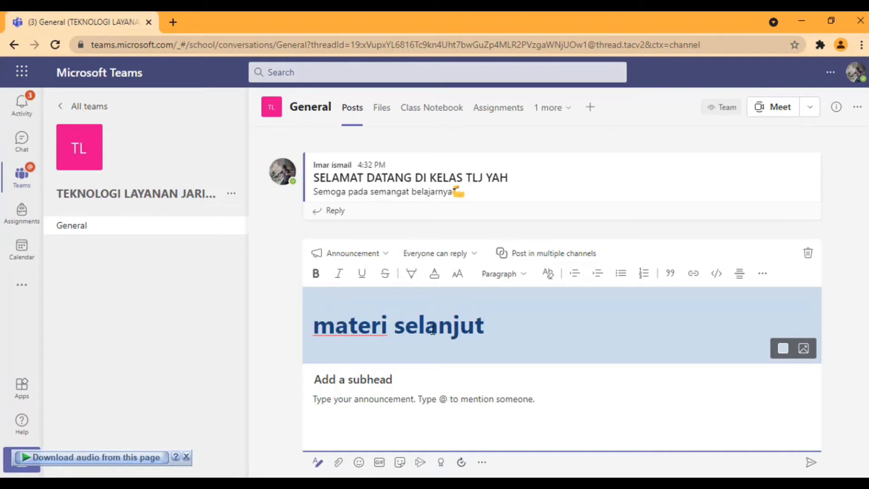
text(nya t)
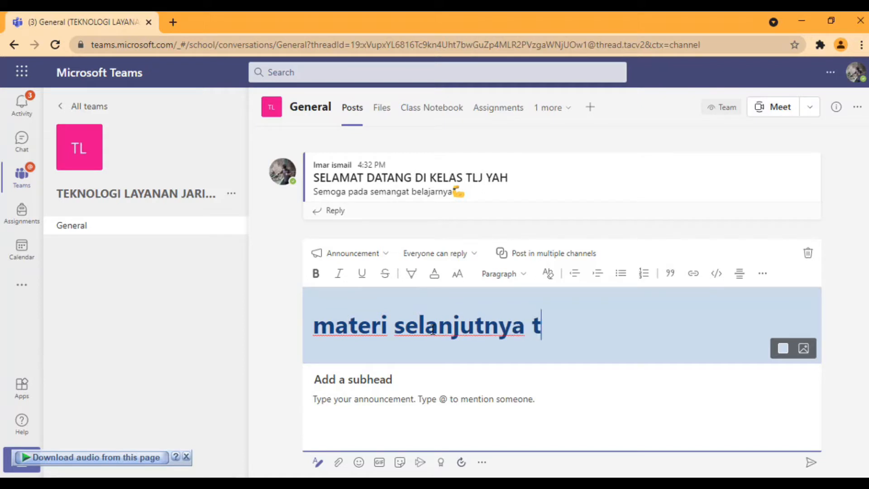
text(entang)
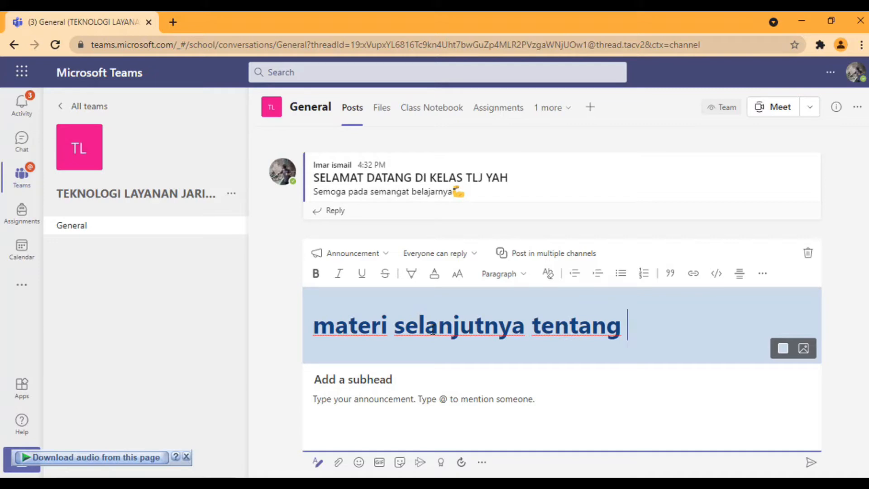
text( komun)
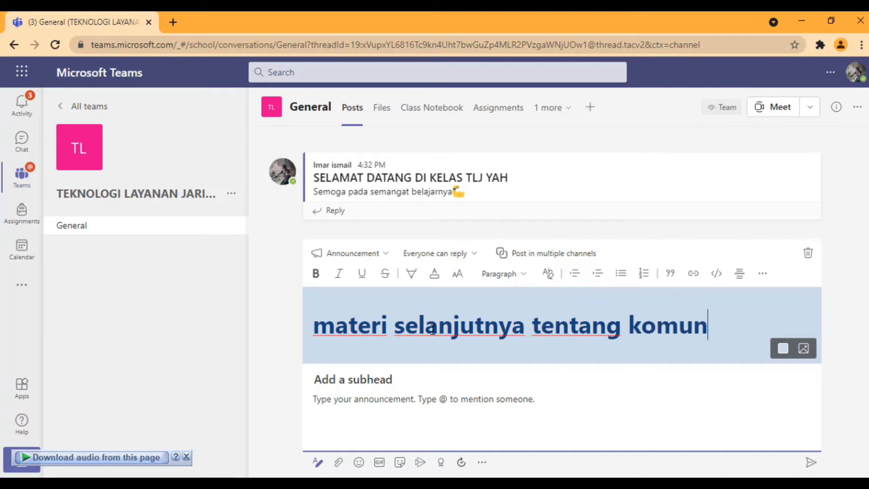
text(ikasi)
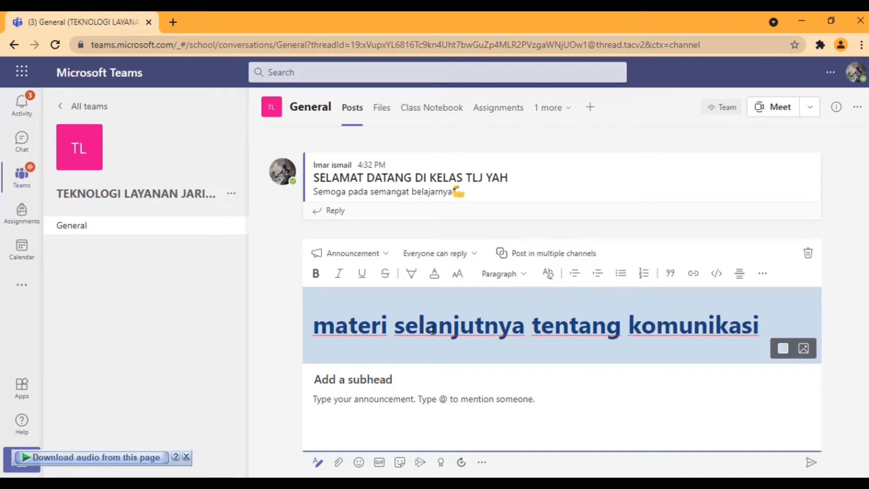
text( data)
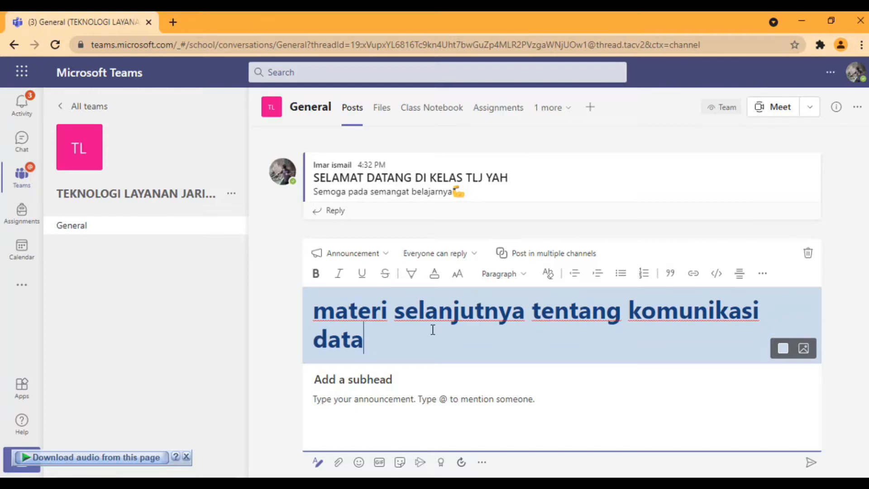
Add the subhead "komunikasi data" and the announcement text "komunikasi data , materi yang akan kita bahas"
click(399, 376)
text(komuni)
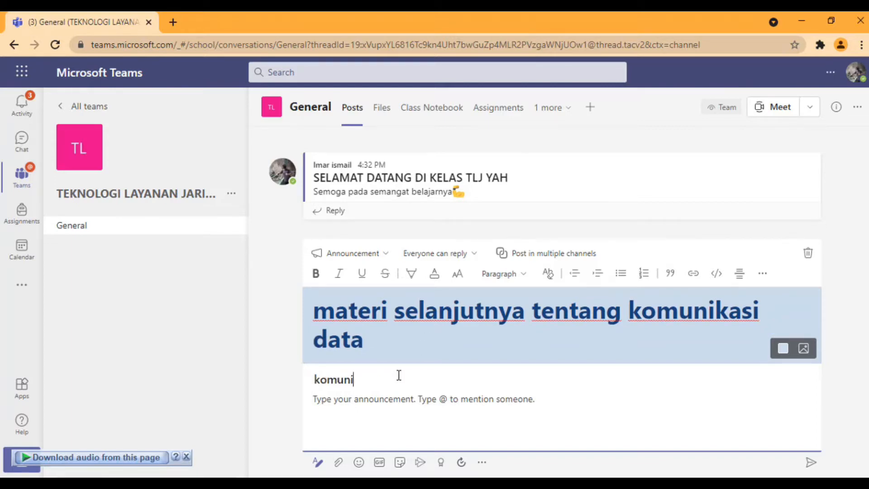
text(kasi data)
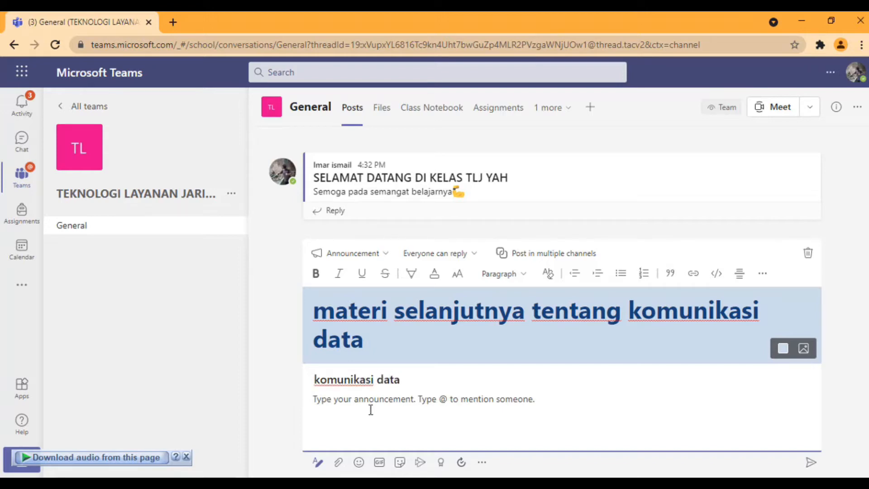
click(360, 403)
text(ko)
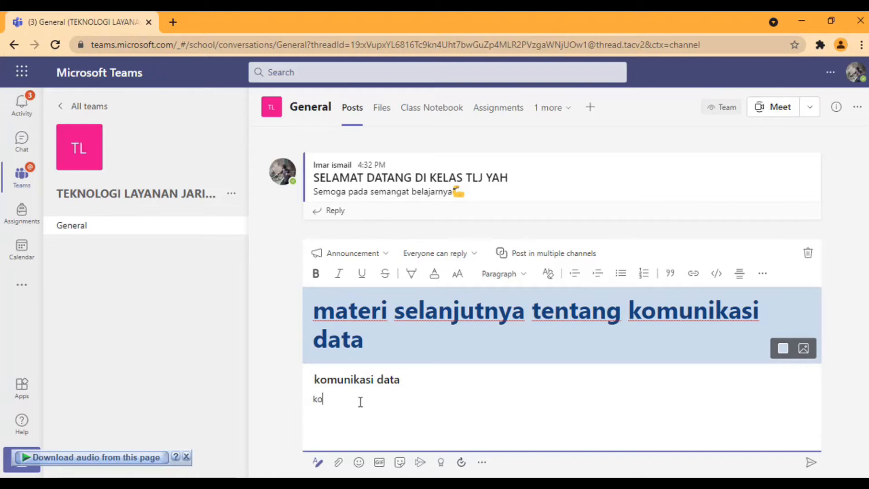
text(munikasi)
text(data , materi )
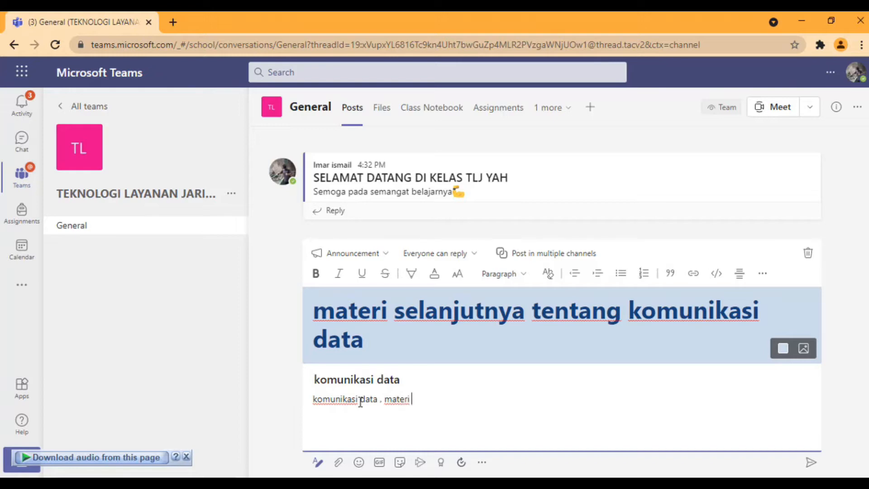
text(yang akan kita bahas)
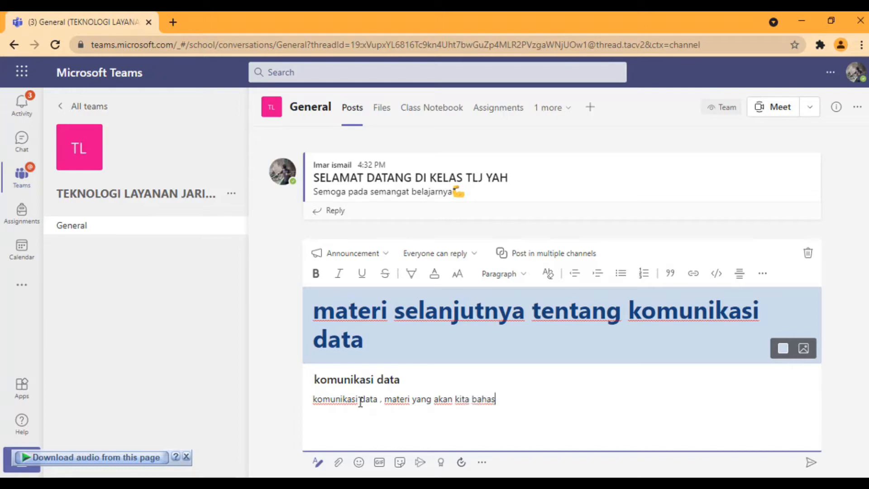
click(804, 350)
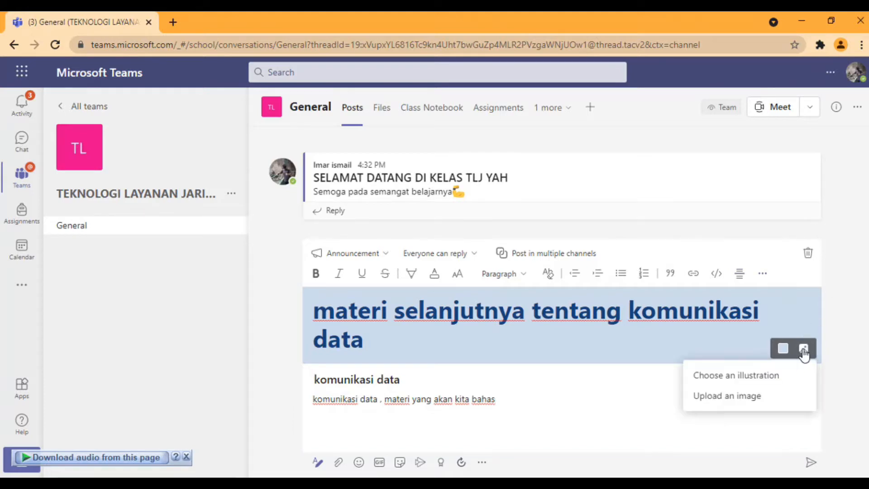
click(738, 399)
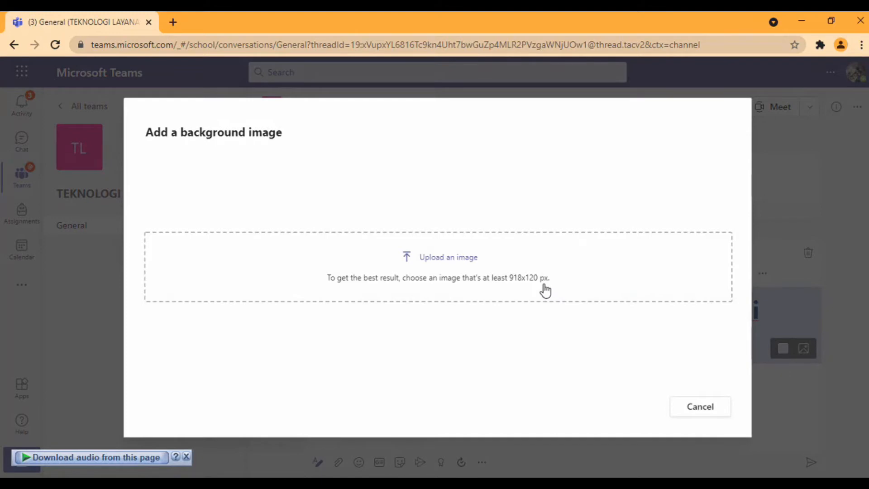
click(690, 411)
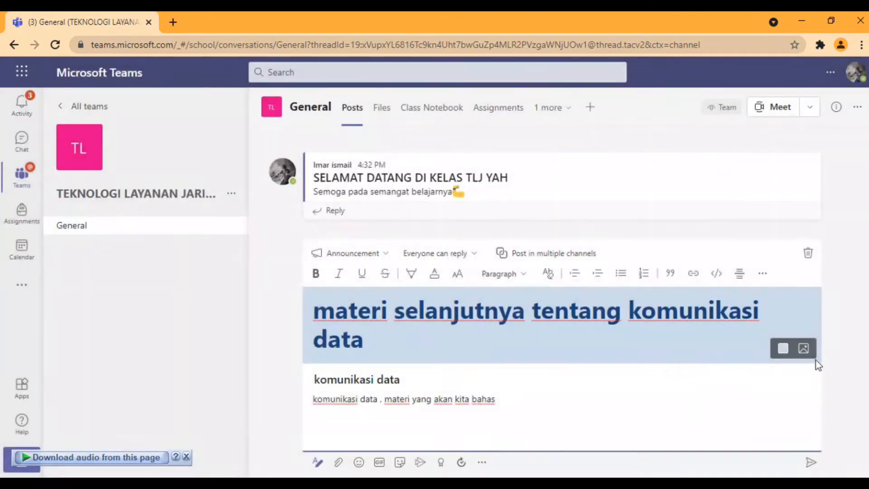
Apply the dark school-supplies illustration from the General category as the headline background and post the announcement
click(803, 349)
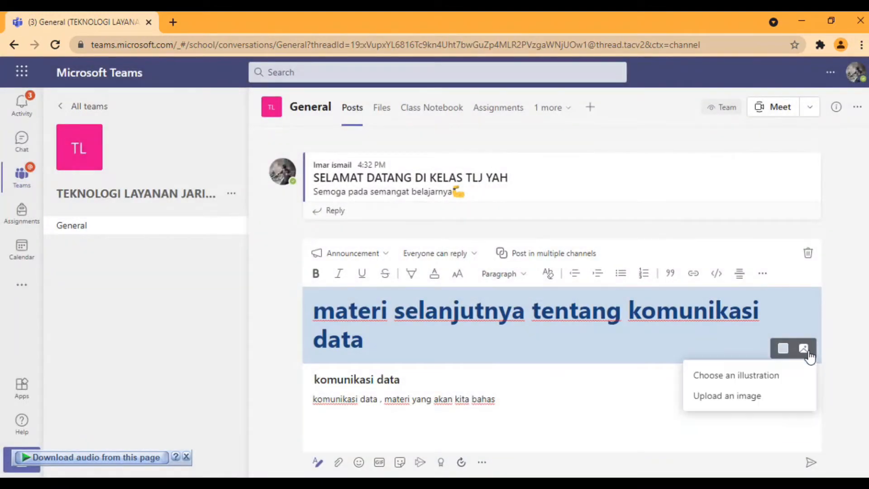
click(773, 375)
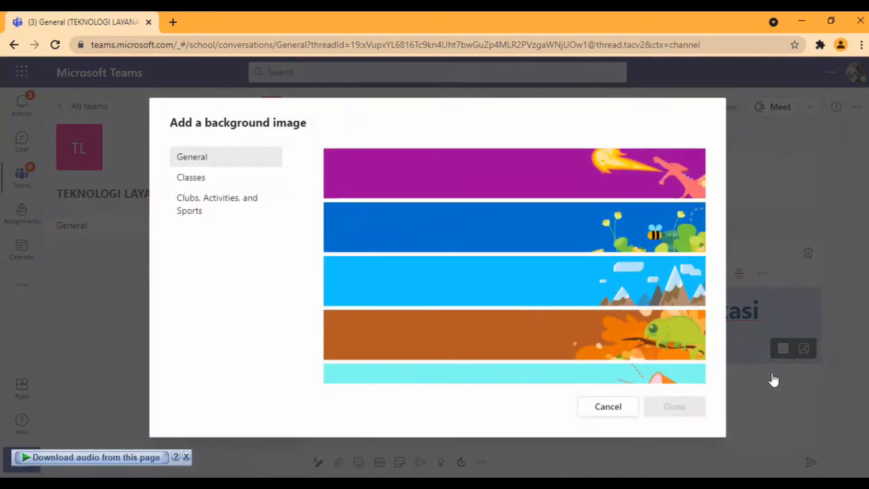
scroll(665, 312, down, 2)
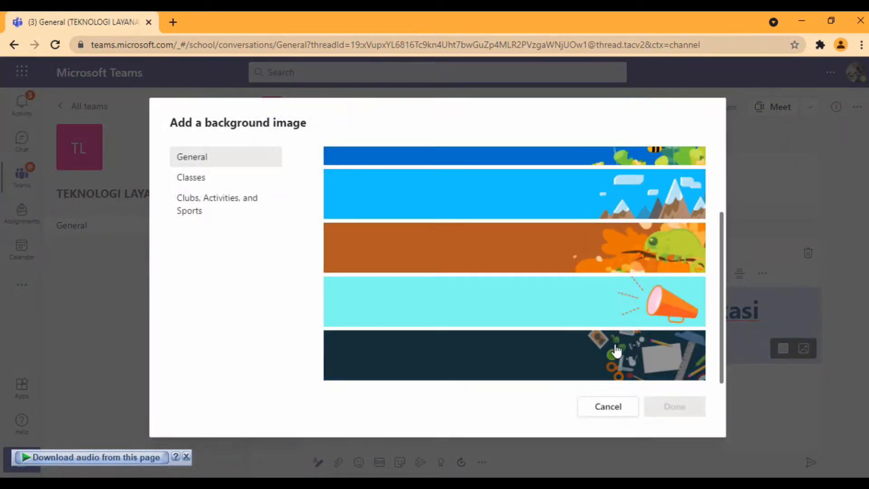
click(617, 350)
click(664, 410)
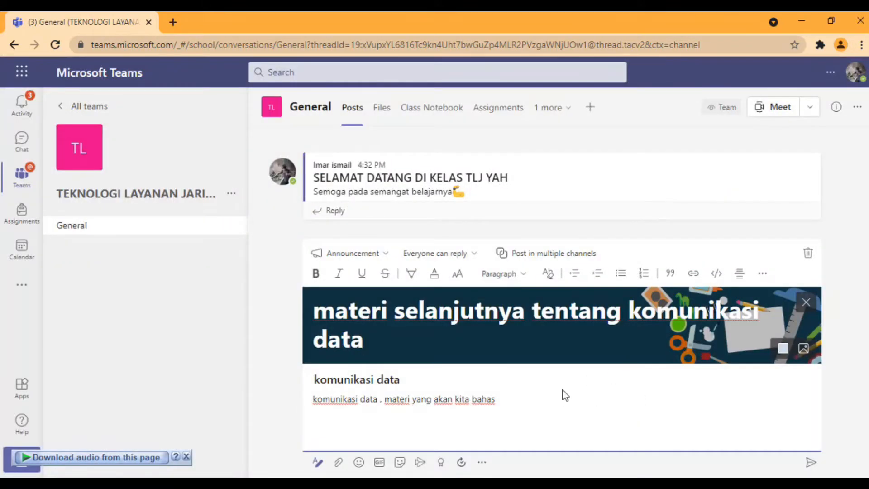
click(811, 462)
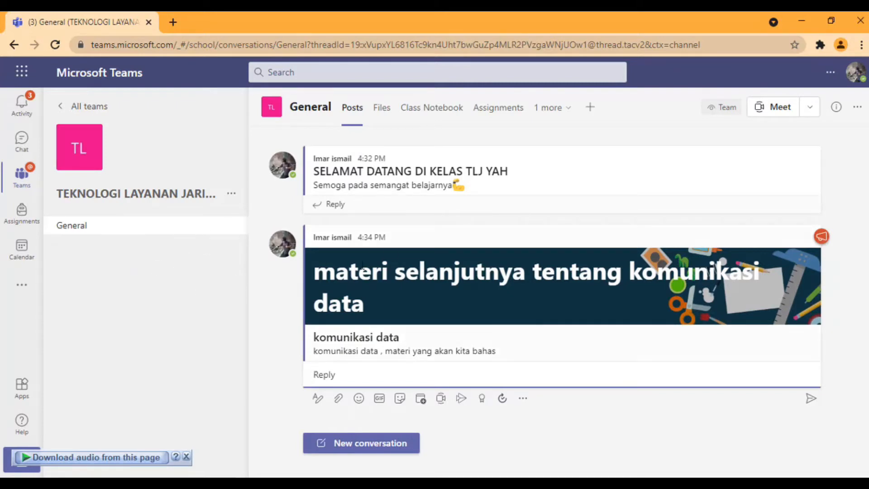
Add a standard channel named "KOMUNIKASI DATA" to the team, shown automatically in everyone's channel list
click(231, 197)
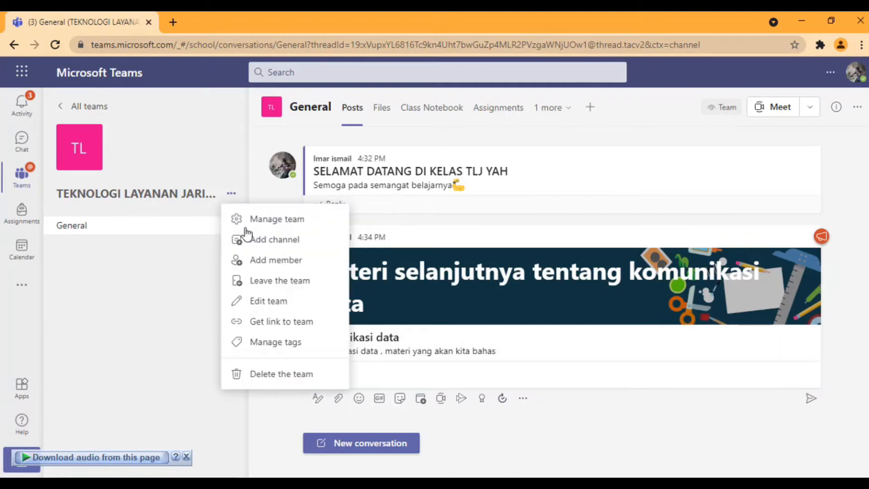
click(262, 243)
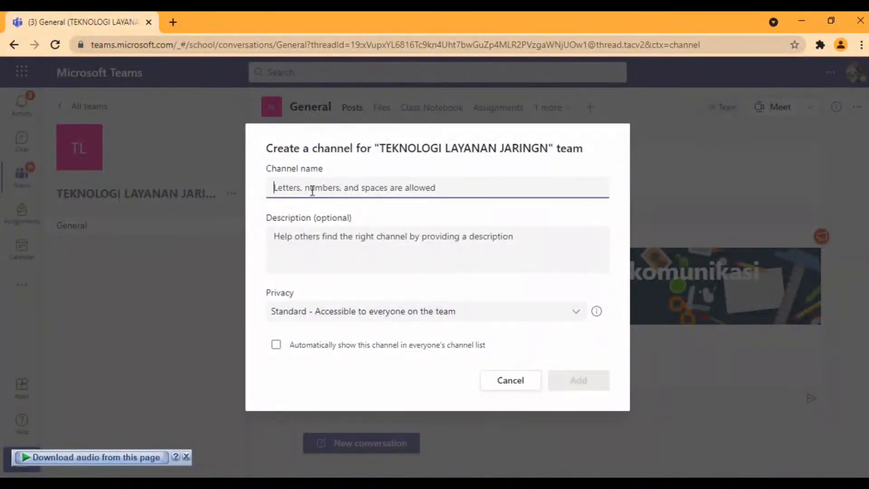
text(KOMUN)
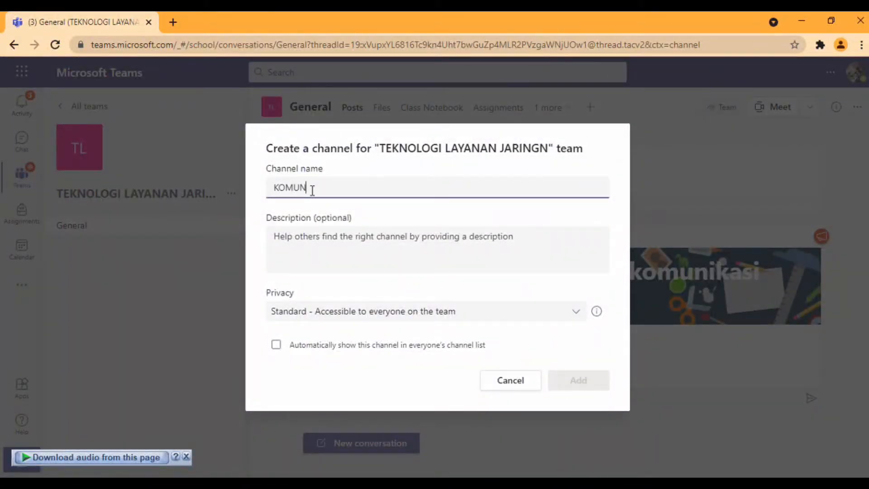
text(IKASI DATA)
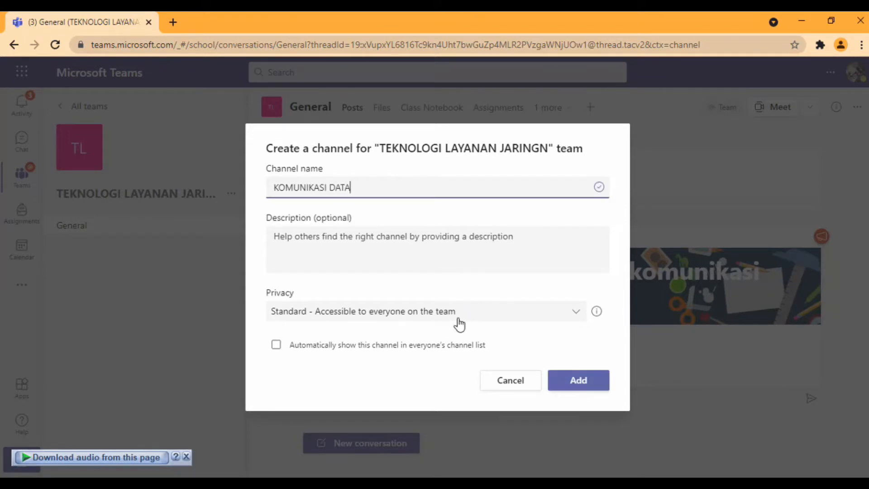
click(277, 346)
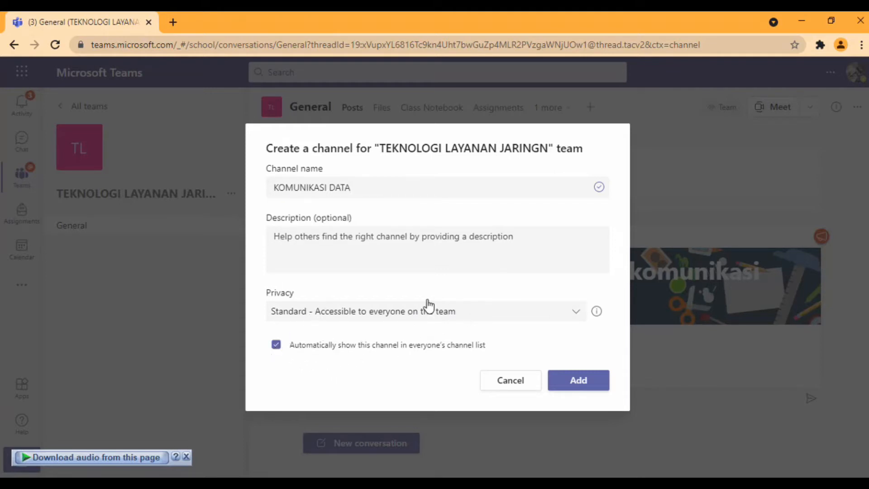
click(578, 381)
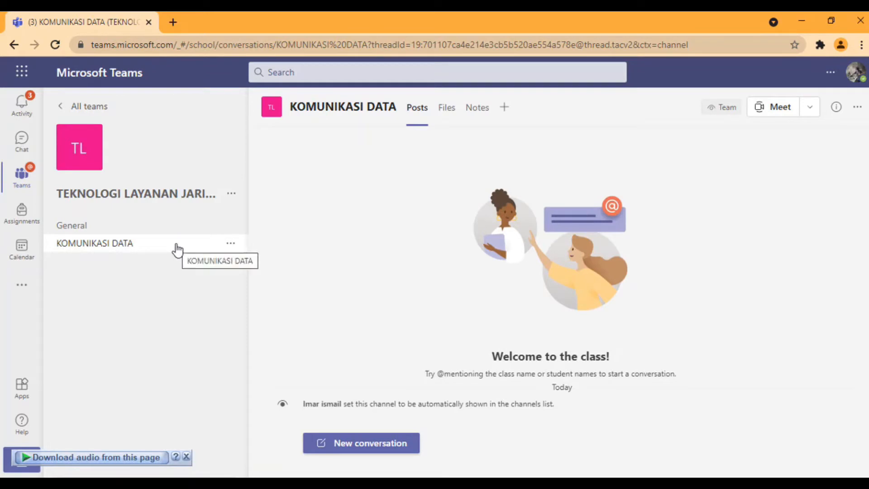
Return to the General channel and view the team's dialog for adding members without adding anyone
click(110, 229)
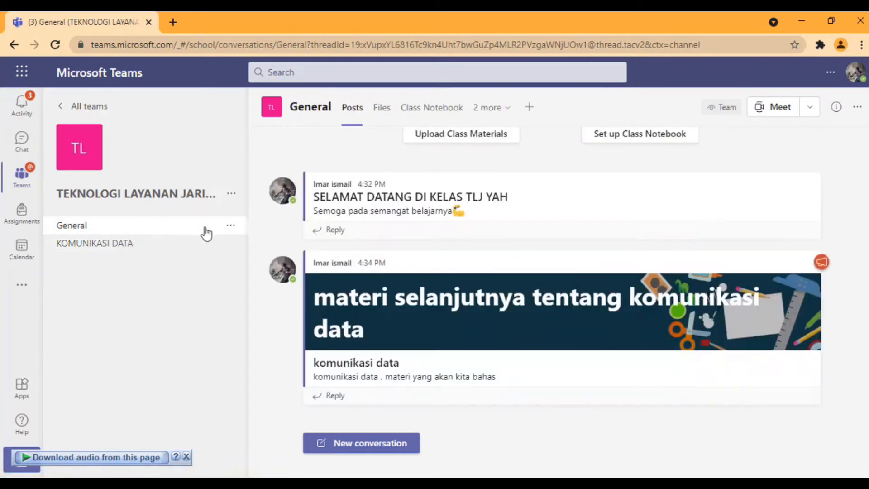
click(232, 194)
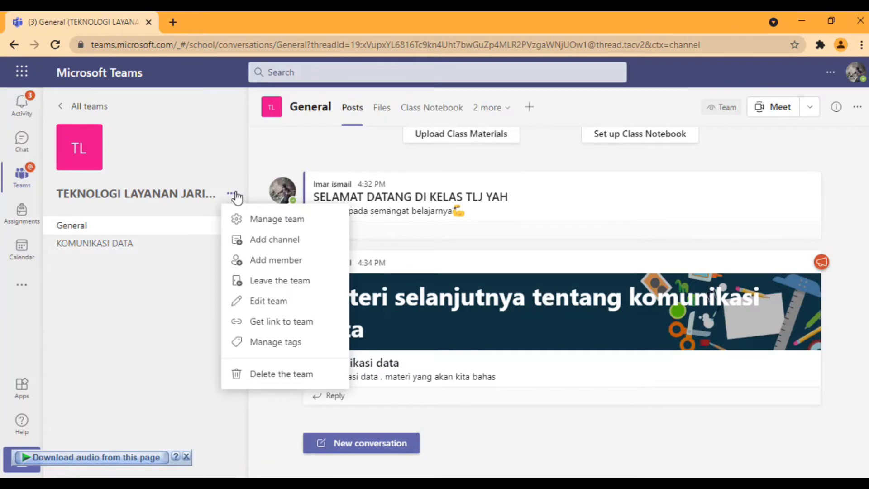
click(256, 266)
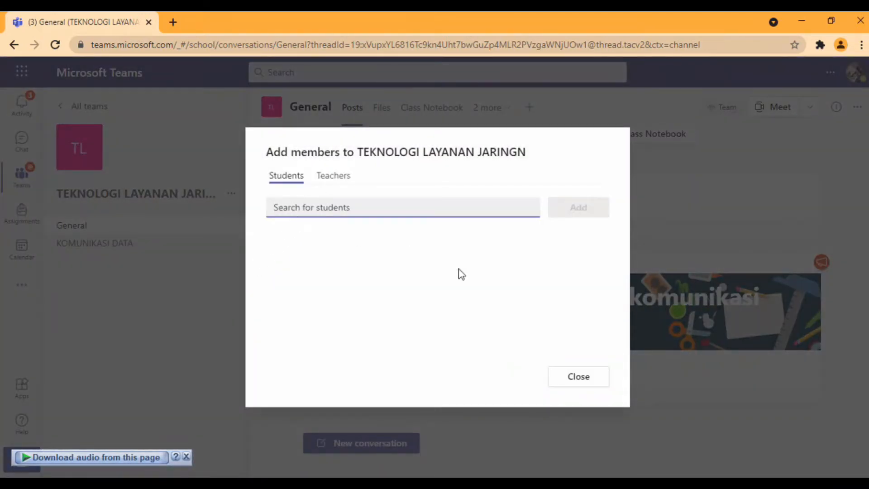
click(577, 379)
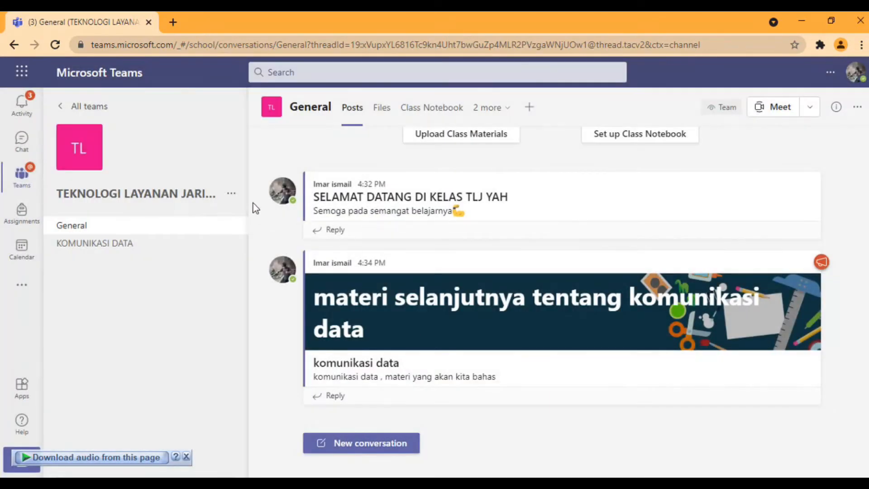
Generate a join code for the TEKNOLOGI LAYANAN JARINGN team in its management settings
click(230, 195)
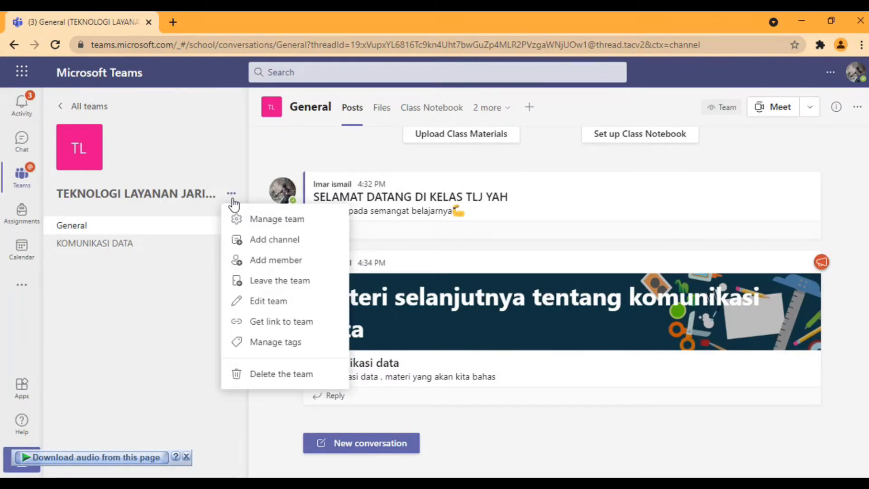
click(254, 222)
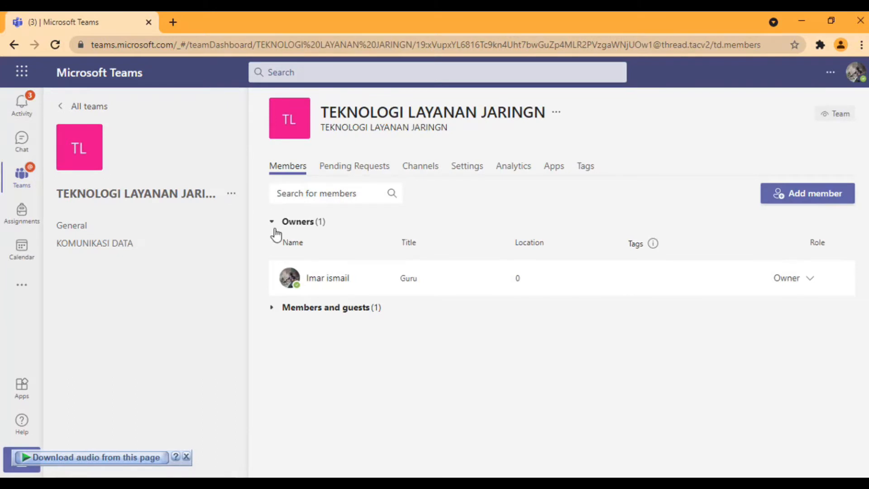
click(463, 175)
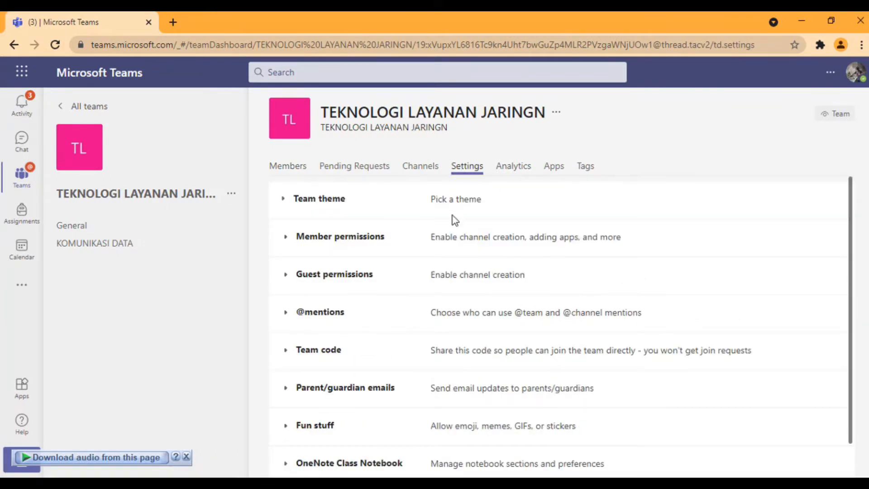
click(317, 350)
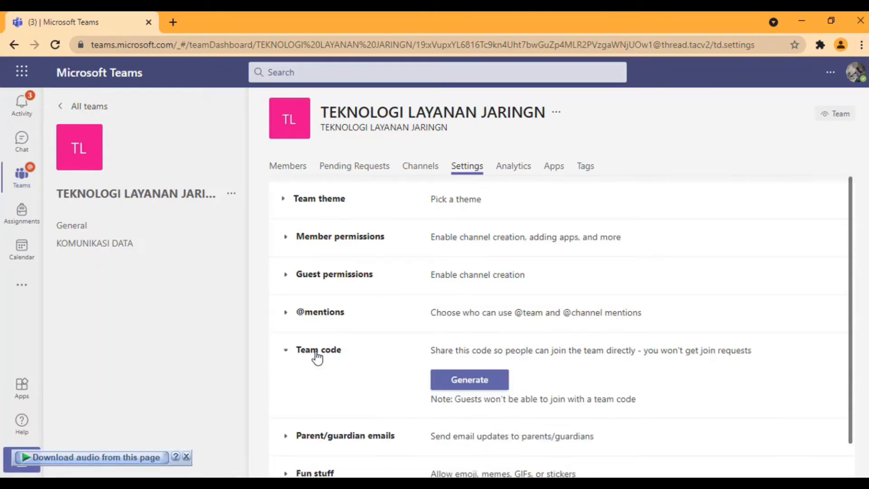
click(466, 383)
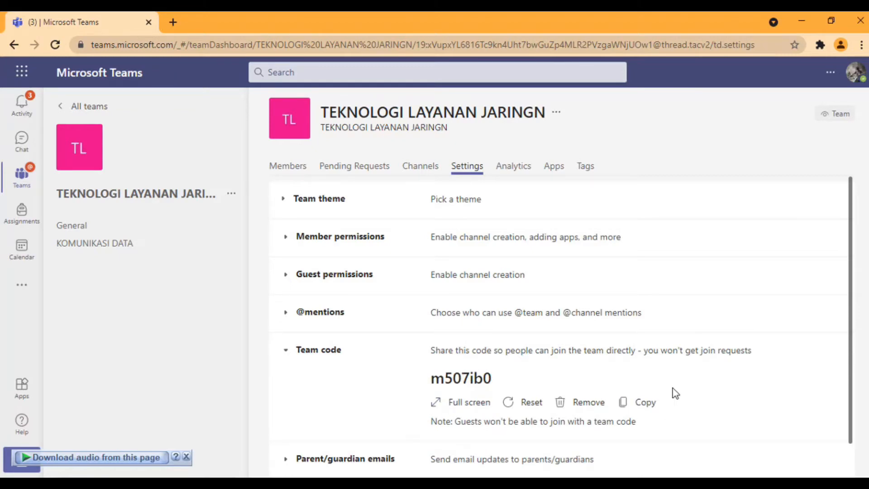
View the shareable link to the team without copying it
click(232, 196)
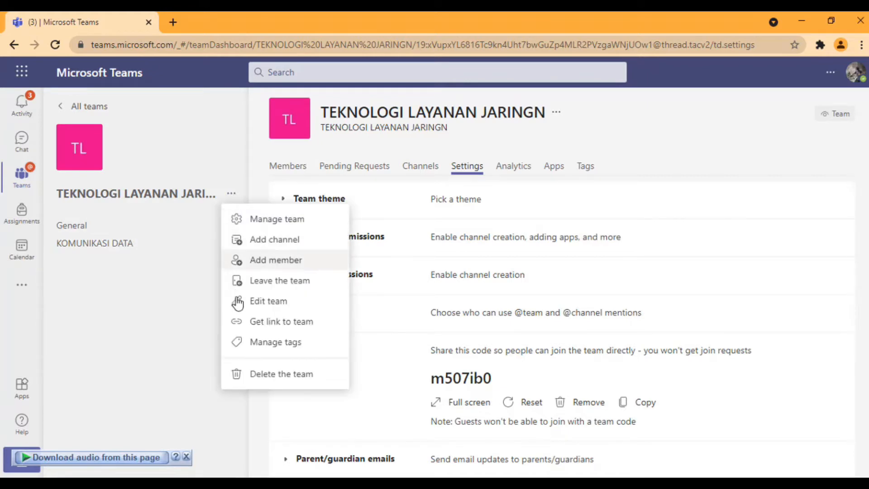
click(265, 322)
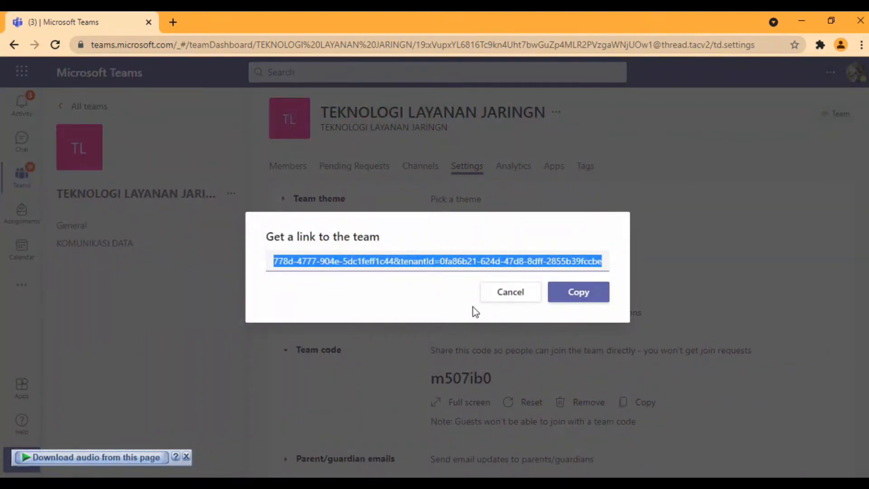
click(506, 297)
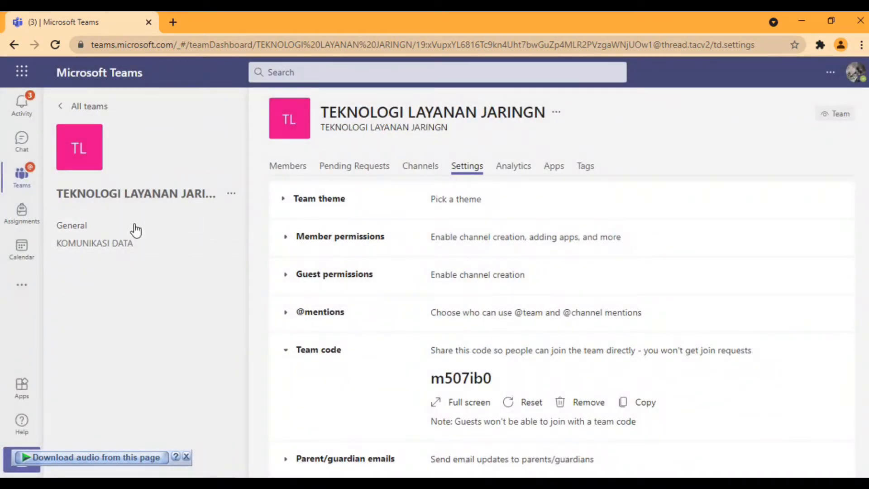
click(233, 195)
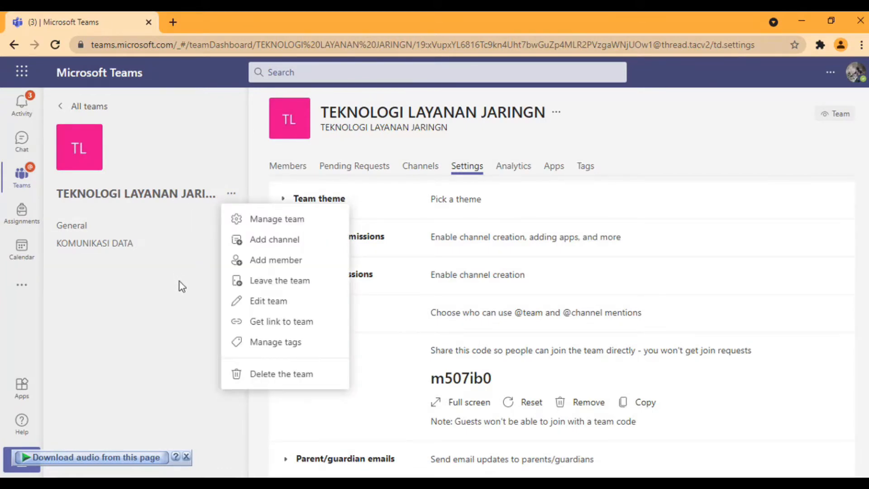
click(175, 305)
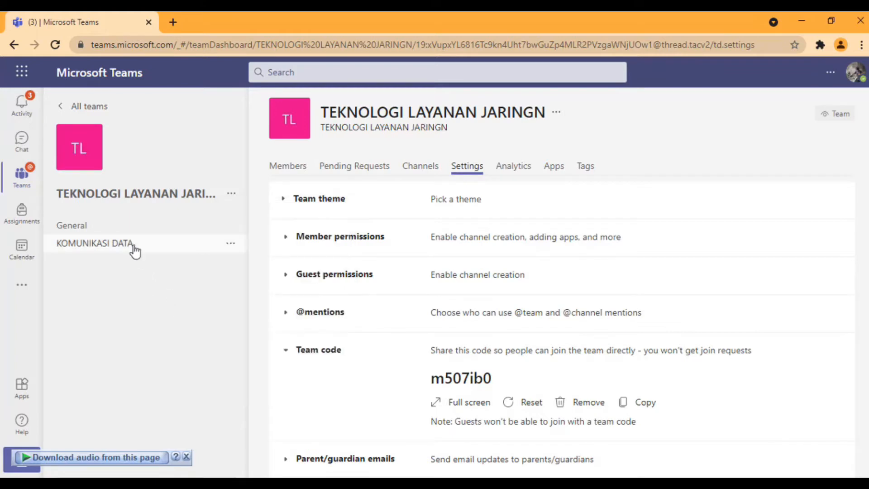
Look at the KOMUNIKASI DATA channel's posts, and return to the posts in the General channel
click(132, 247)
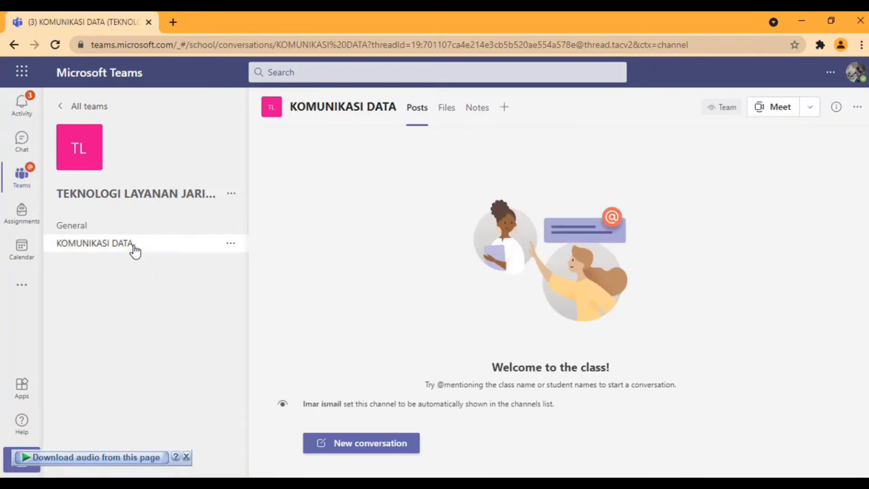
click(97, 229)
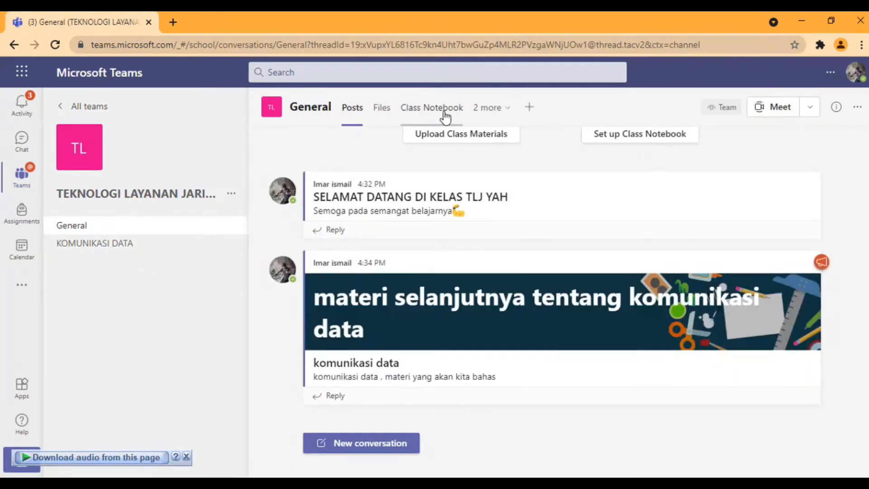
scroll(515, 175, up, 3)
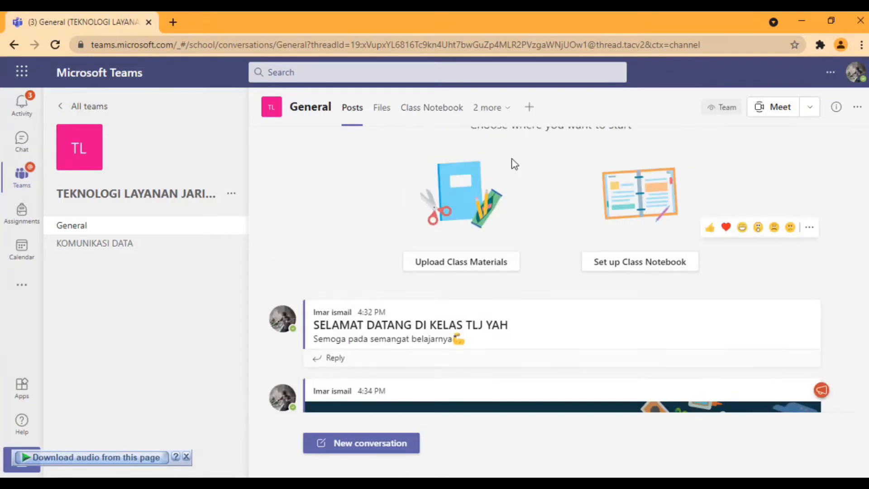
Begin setting up a blank OneNote Class Notebook for the General channel, review its included spaces, and proceed to the student section setup
click(425, 113)
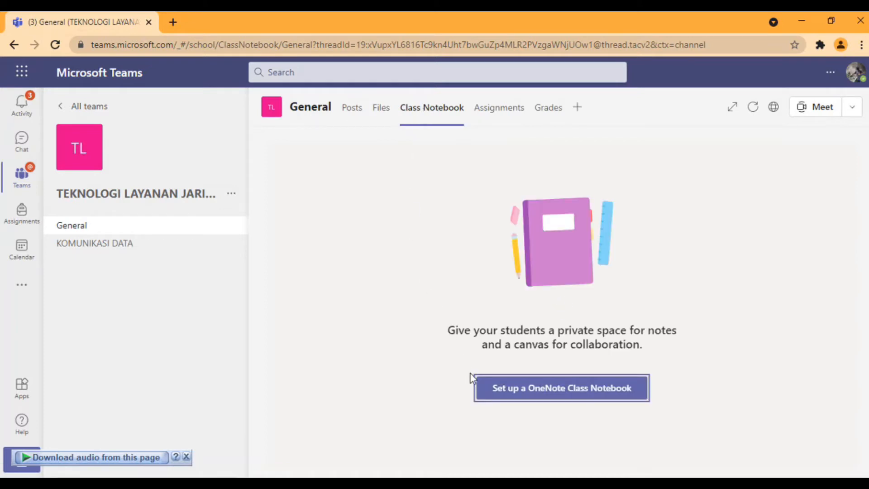
click(491, 399)
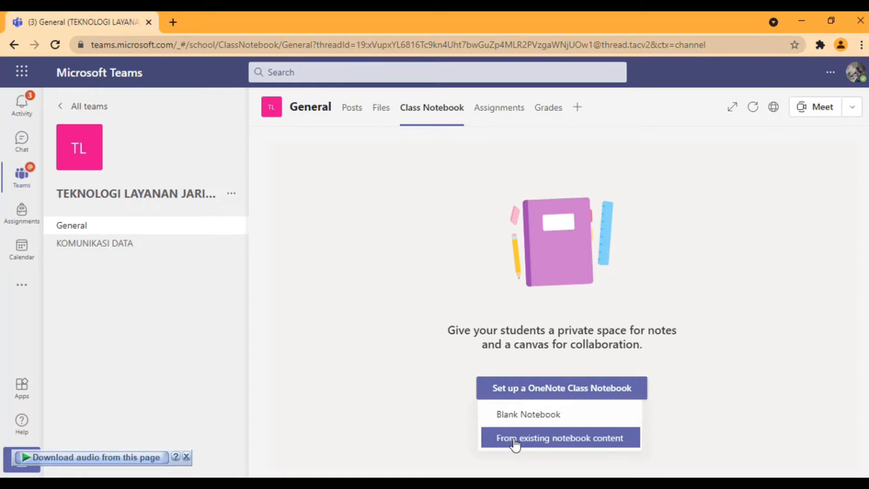
click(507, 417)
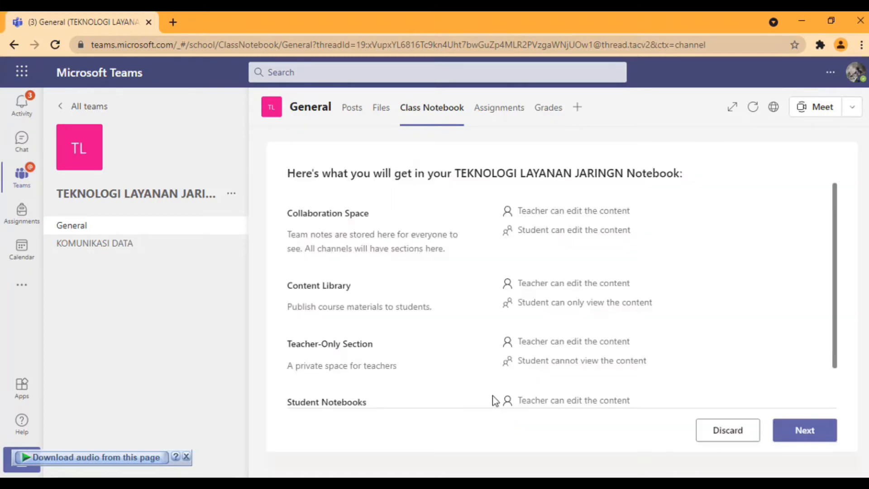
scroll(444, 300, down, 1)
scroll(446, 300, up, 1)
scroll(449, 299, down, 2)
scroll(449, 299, up, 2)
click(802, 435)
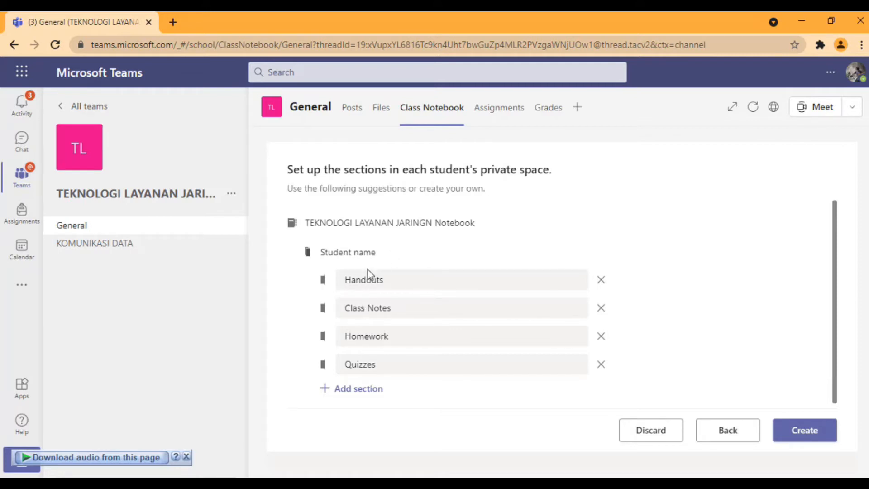
Remove the suggested Handouts, Class Notes and Homework sections from each student's private space
click(601, 280)
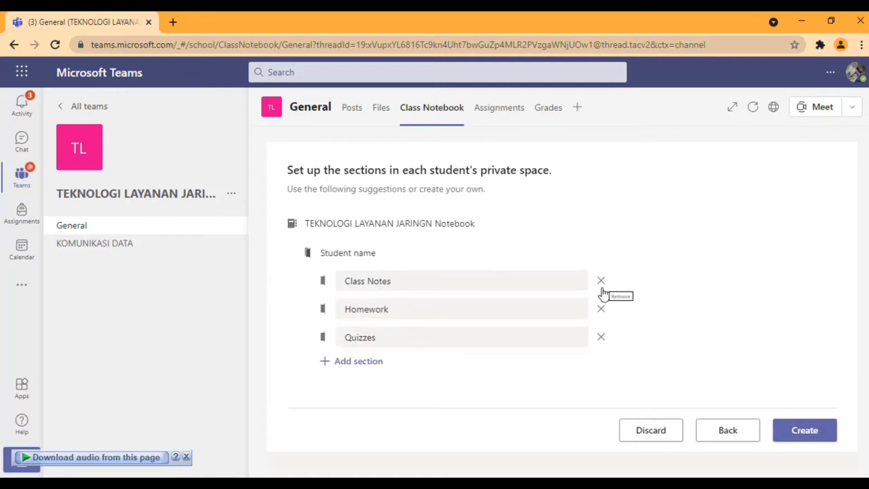
click(601, 281)
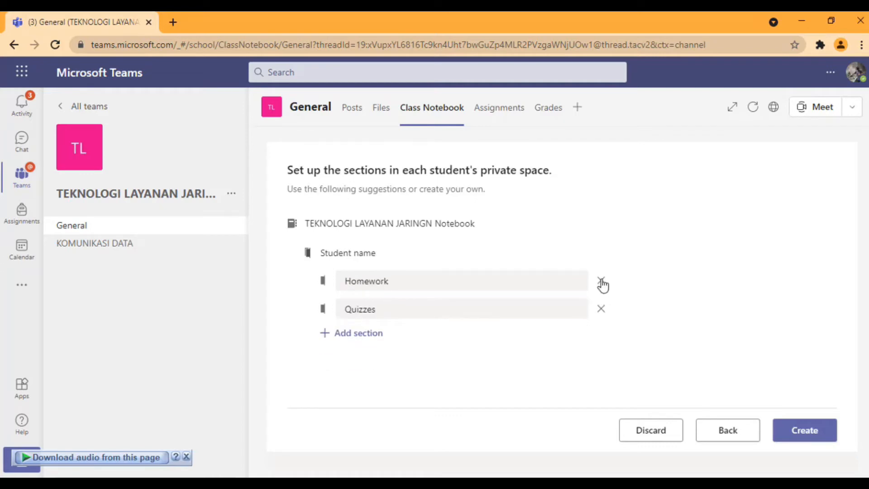
click(601, 281)
Rename the remaining Quizzes section as "BUKU CATATAN"
click(393, 282)
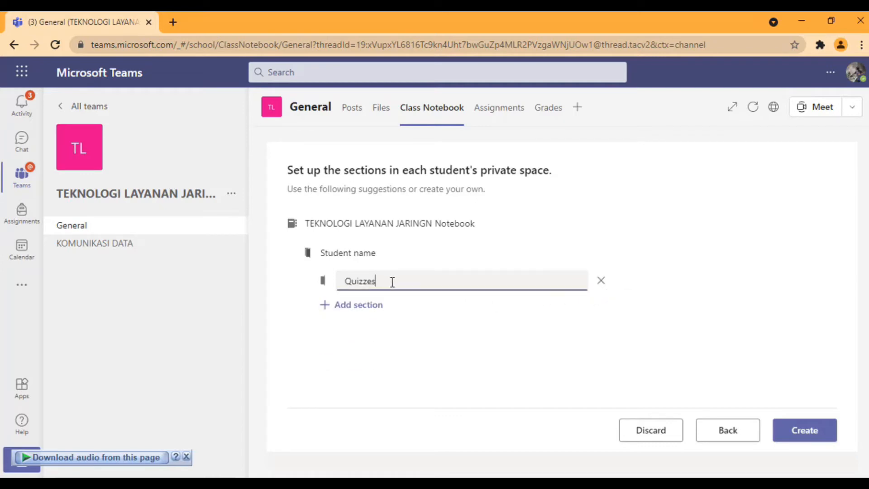
drag(390, 281, 334, 284)
key(BackSpace)
text(BUKU CATATAN)
Add a second student section named "BUKU TUGAS" and create the class notebook, dismissing the privacy notice
click(342, 306)
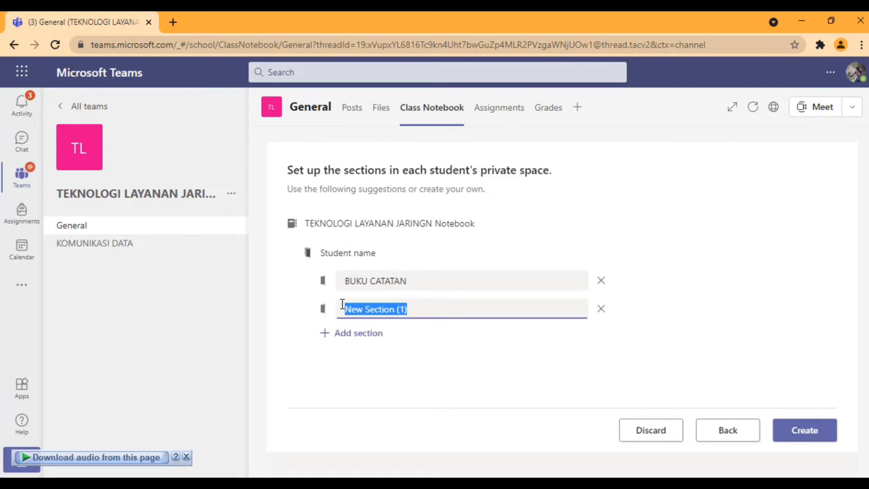
text(BUKU TUGAS)
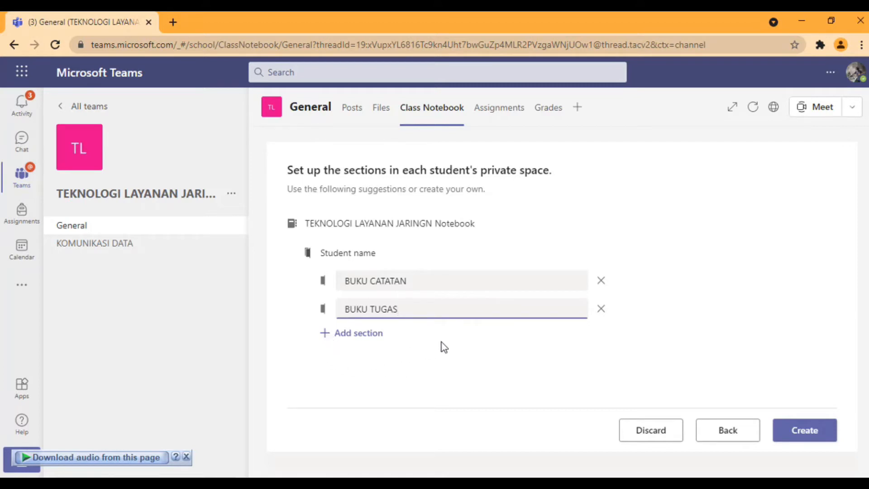
click(800, 433)
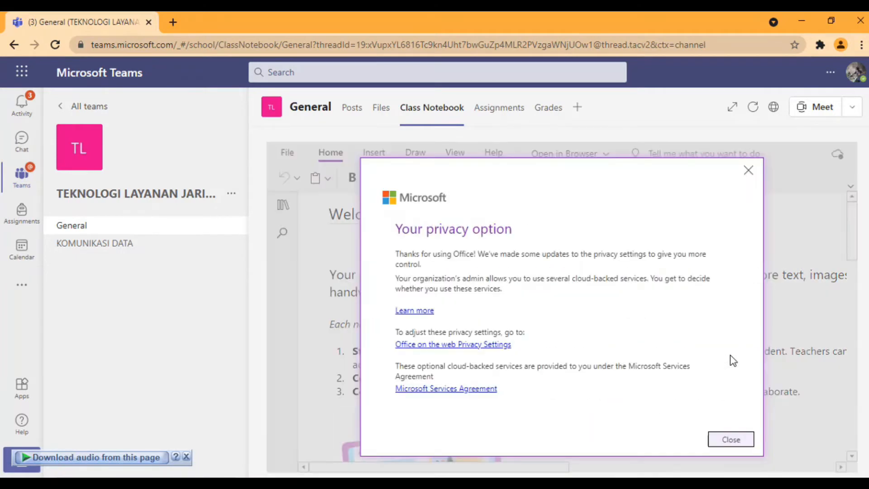
click(749, 171)
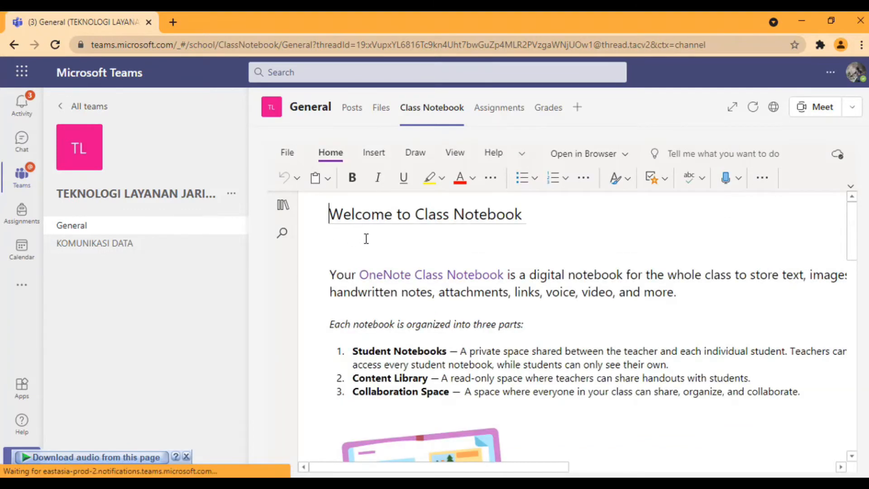
Examine the notebook's welcome page, its section list and the student's BUKU TUGAS section
scroll(501, 268, down, 3)
scroll(500, 270, up, 3)
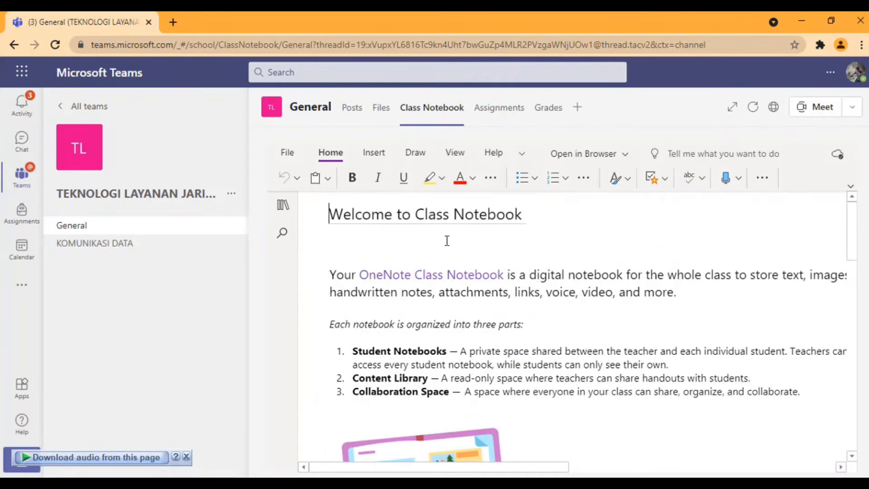
click(284, 207)
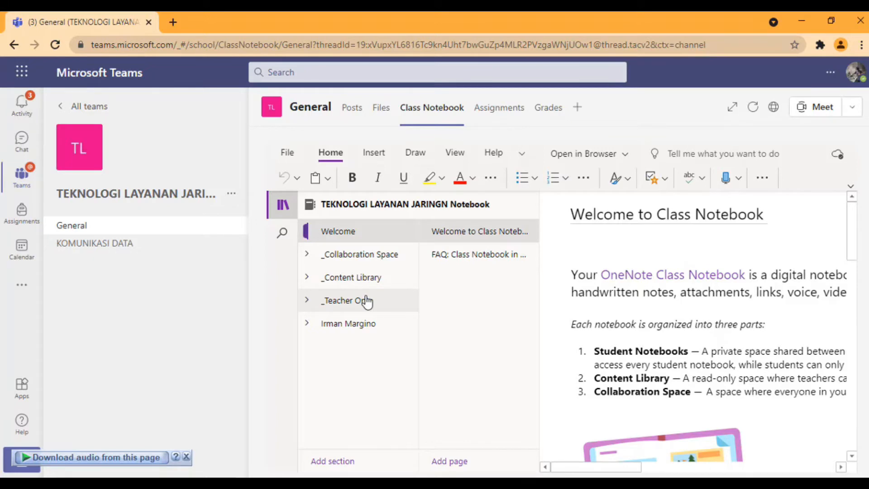
click(308, 325)
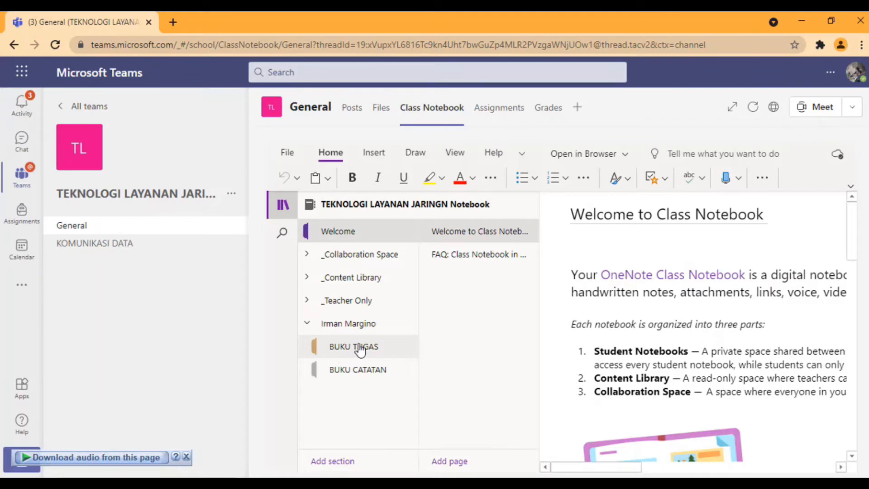
click(362, 349)
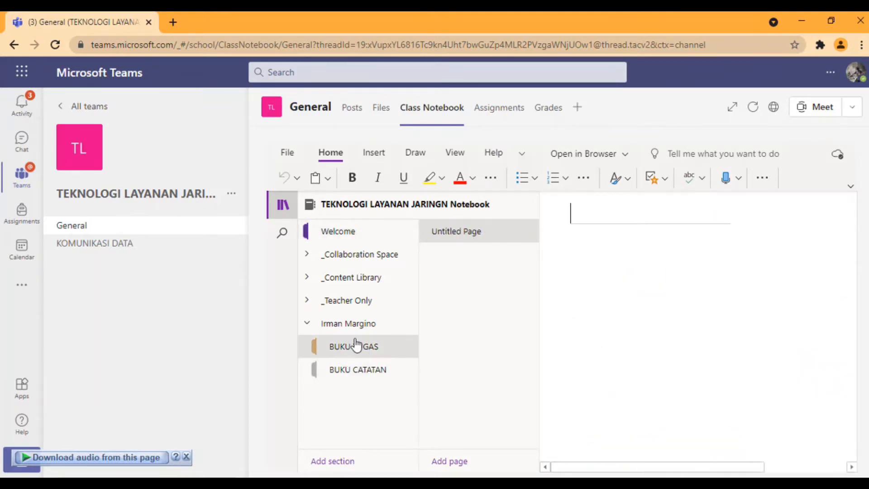
Add a section named "PERTEMUAN KE 1" to the notebook's Collaboration Space, alongside its introductory section
click(361, 261)
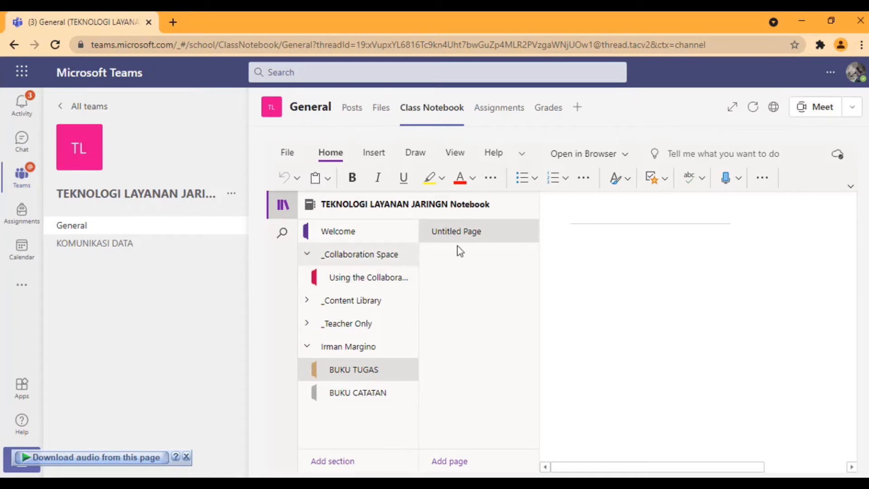
click(387, 283)
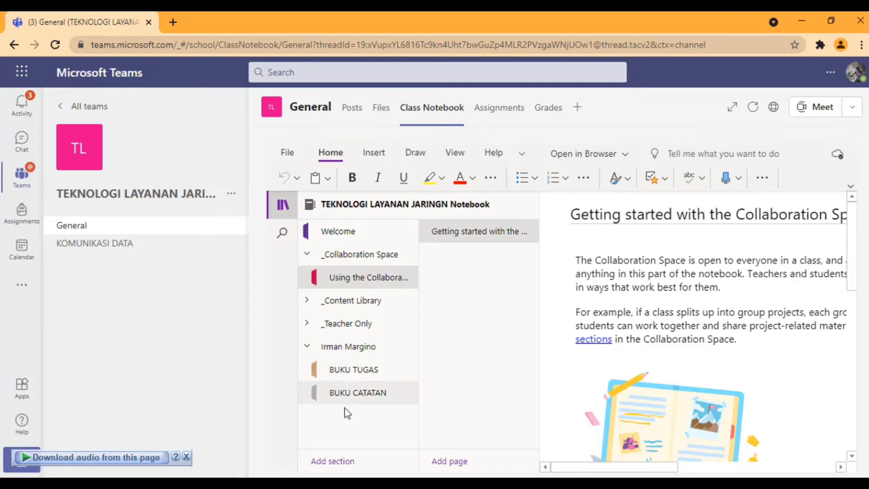
click(319, 462)
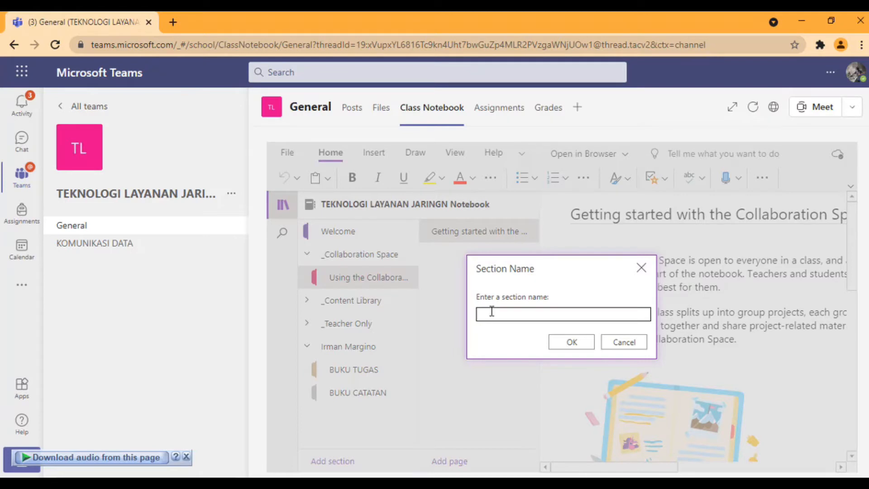
text(PERTEMUAN KE 1)
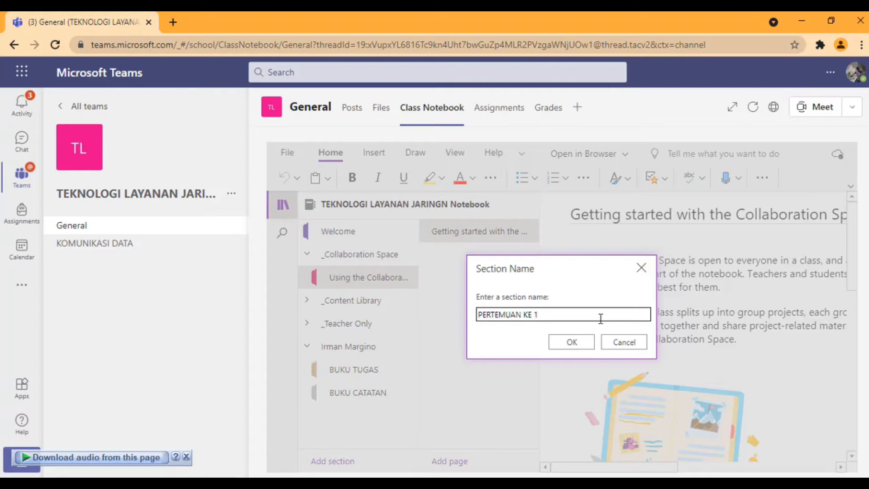
click(585, 344)
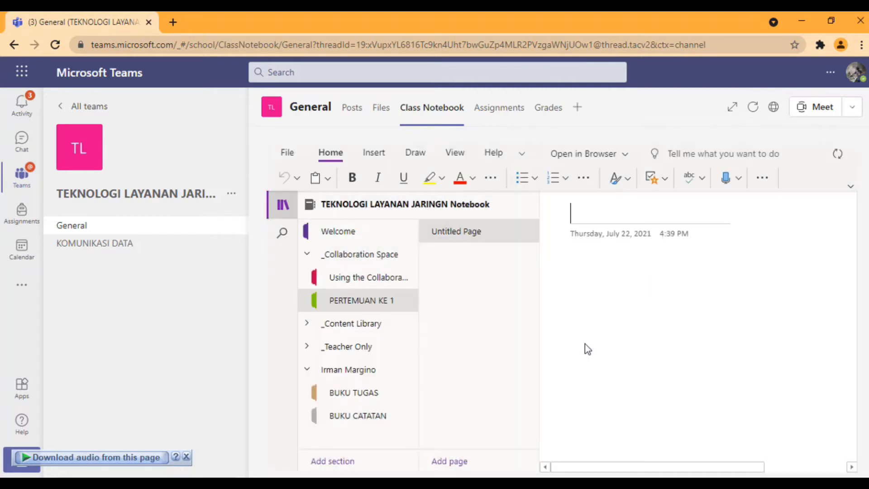
Title the new page in the PERTEMUAN KE 1 section "KOMUNIKASI DATA"
click(573, 215)
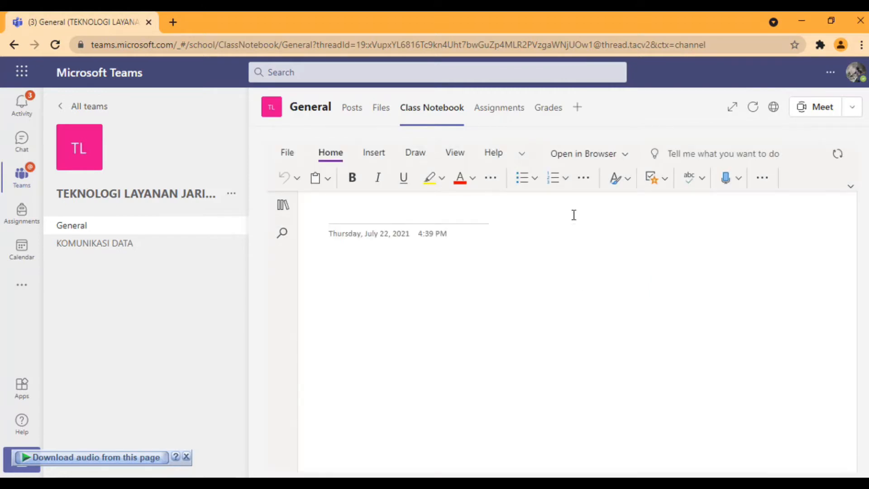
text(KOMUN)
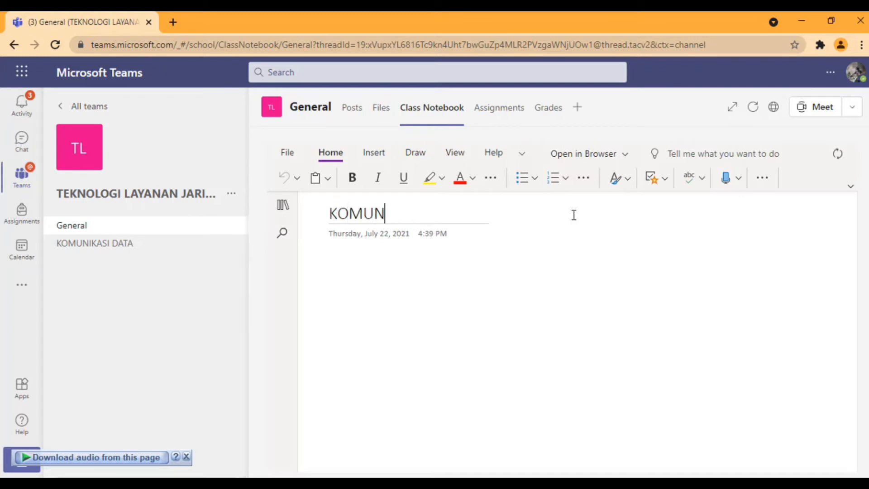
text(IKASI )
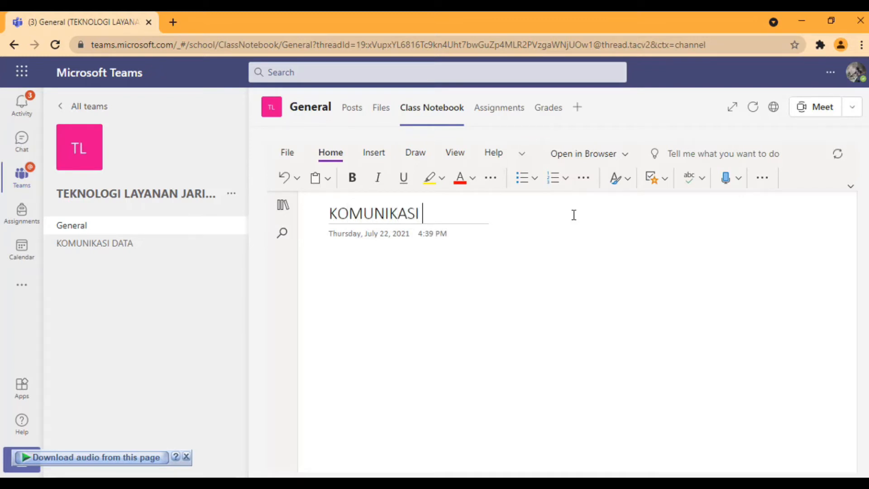
text(DATA)
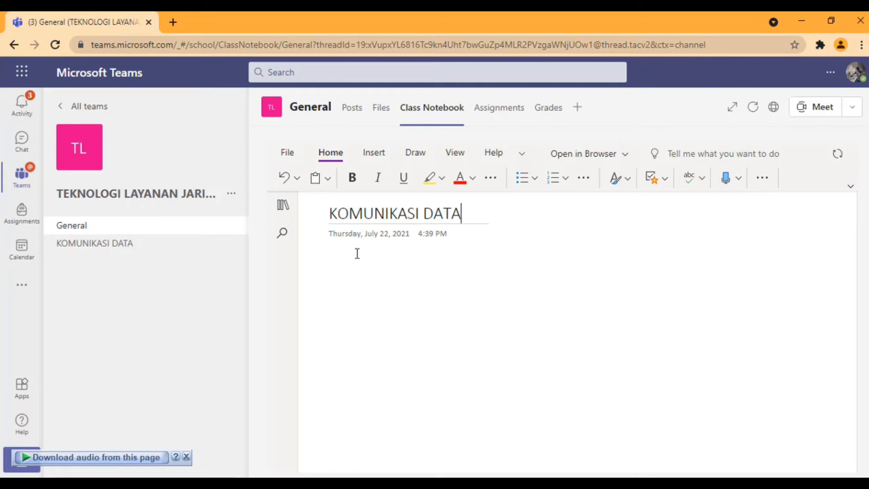
Write the greeting "Hao anak-anak bagaimana kabarnya...." in the body of the KOMUNIKASI DATA page
key(Return)
text(HA)
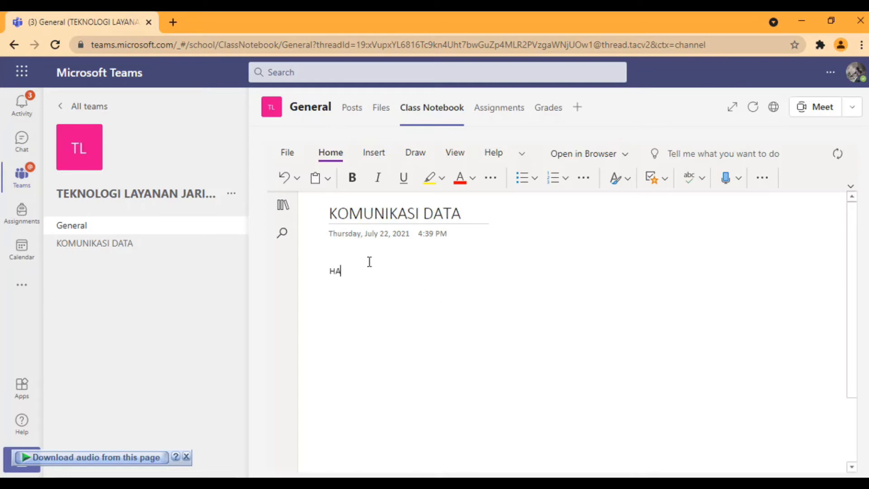
text(LOO ANAK2 B)
key(BackSpace)
text(BAGAI)
key(BackSpace)
key(BackSpace)
key(BackSpace)
key(BackSpace)
key(BackSpace)
key(BackSpace)
key(BackSpace)
key(BackSpace)
key(BackSpace)
key(BackSpace)
key(BackSpace)
key(BackSpace)
key(BackSpace)
text(ao anak-anak bagai mana)
key(BackSpace)
key(BackSpace)
key(BackSpace)
key(BackSpace)
key(BackSpace)
text(mana )
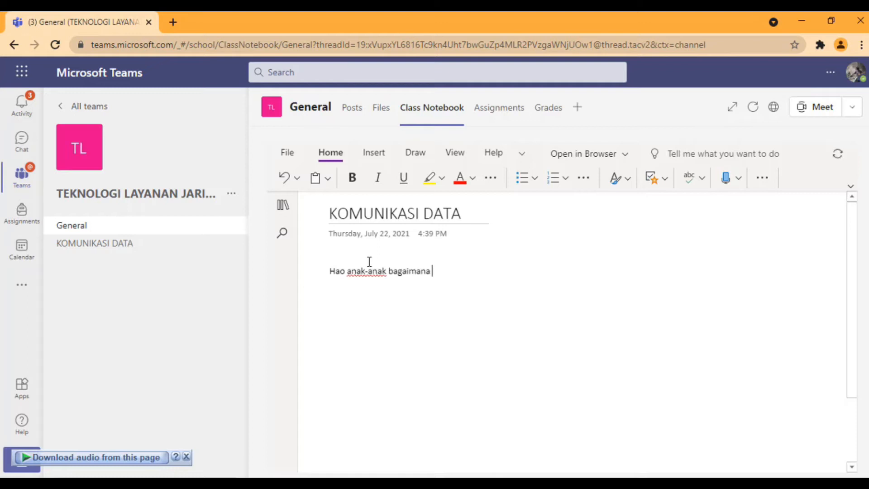
text(kaban)
text(nya....)
Bring back the notebook's section list and permanently delete the introductory section of the Collaboration Space
click(285, 208)
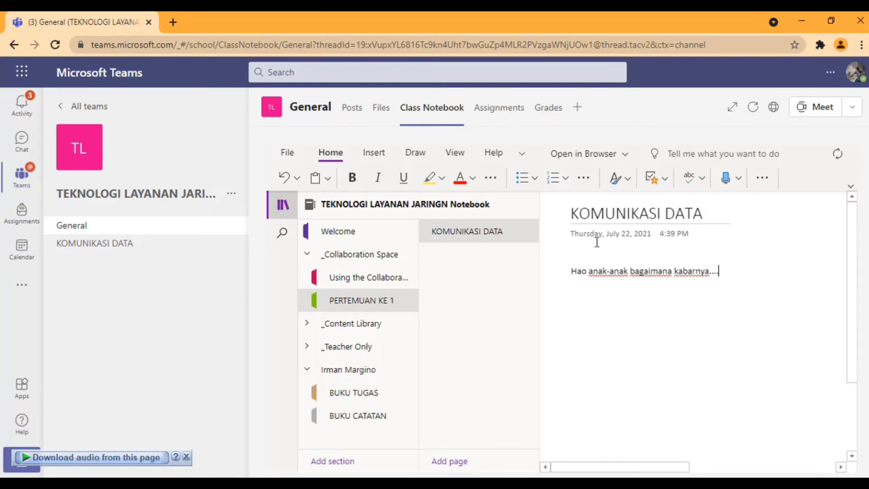
click(732, 272)
click(378, 282)
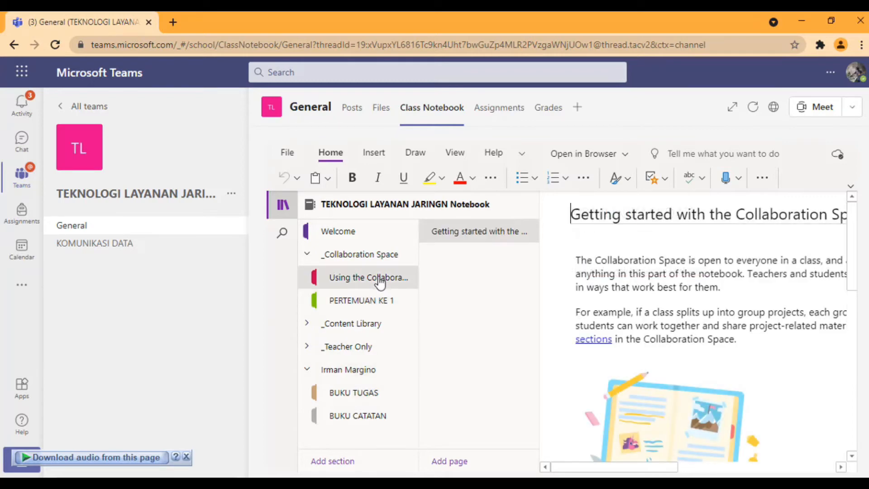
right_click(380, 281)
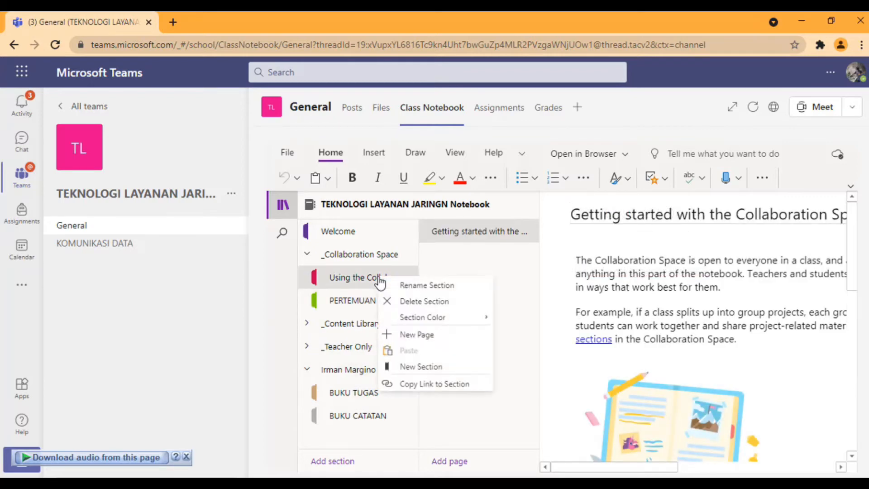
click(411, 301)
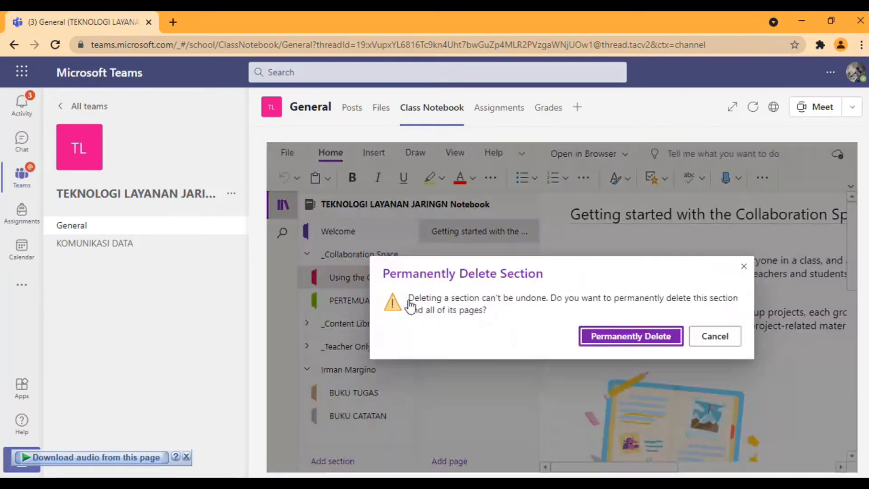
click(622, 337)
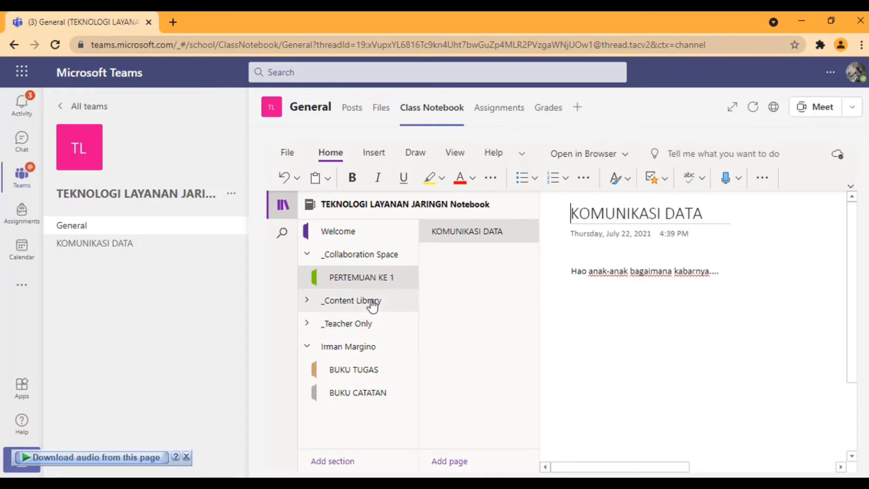
Expand the Content Library and try to add a section named "BUKU CATATAN" to it
click(371, 301)
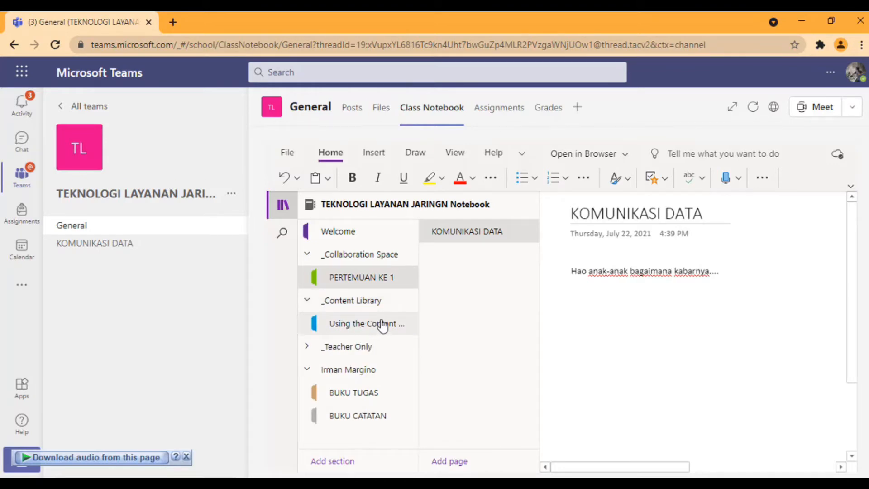
click(330, 462)
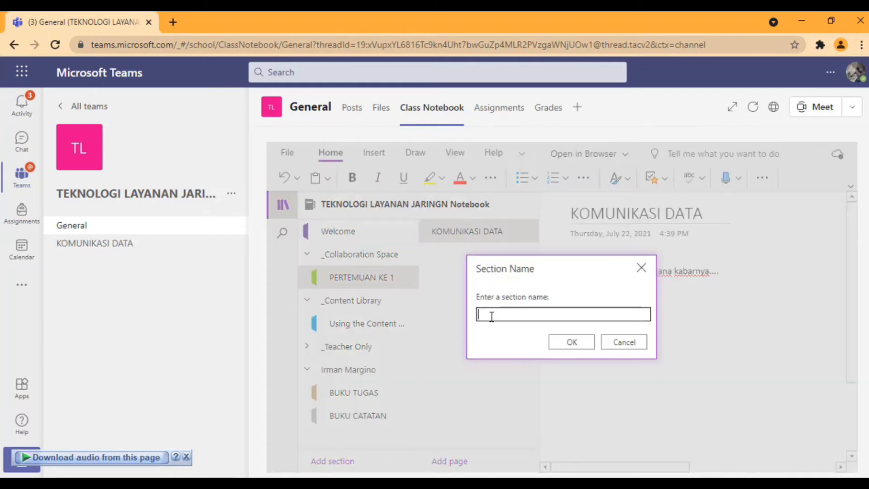
text(buku cata)
key(BackSpace)
key(BackSpace)
key(BackSpace)
key(BackSpace)
key(BackSpace)
key(BackSpace)
key(BackSpace)
key(BackSpace)
text(BUKU CATATAN)
click(573, 342)
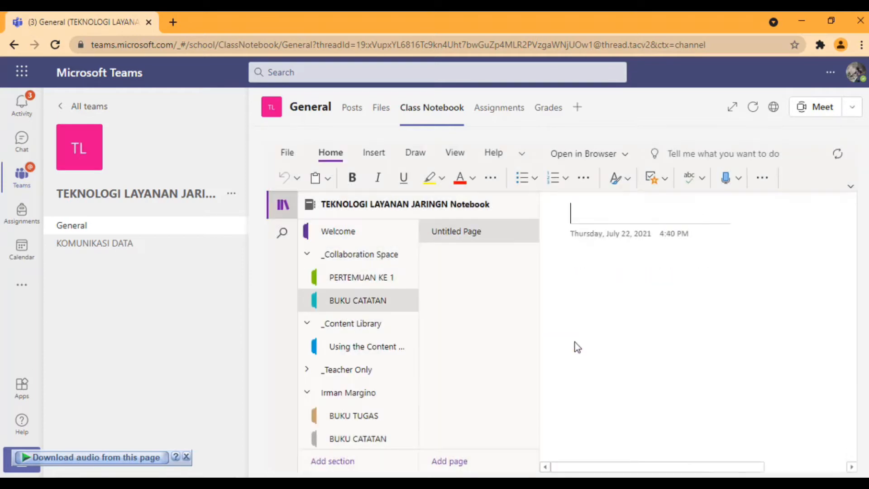
click(339, 463)
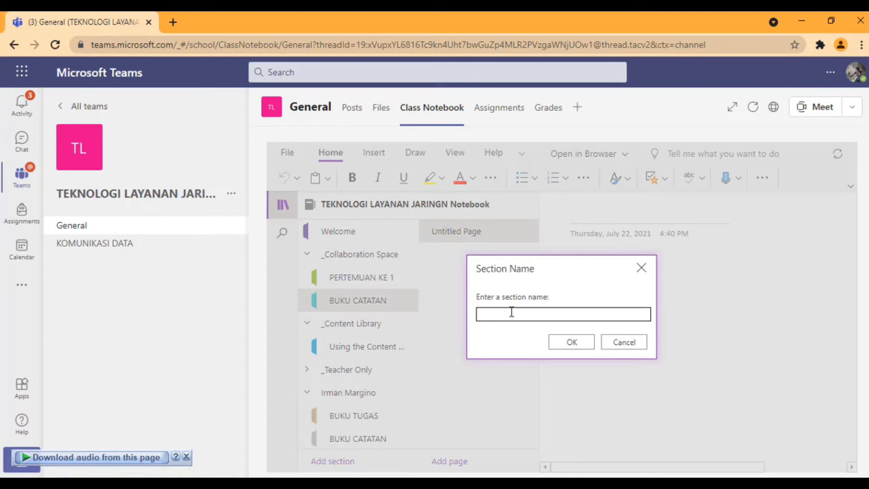
text(BUNU)
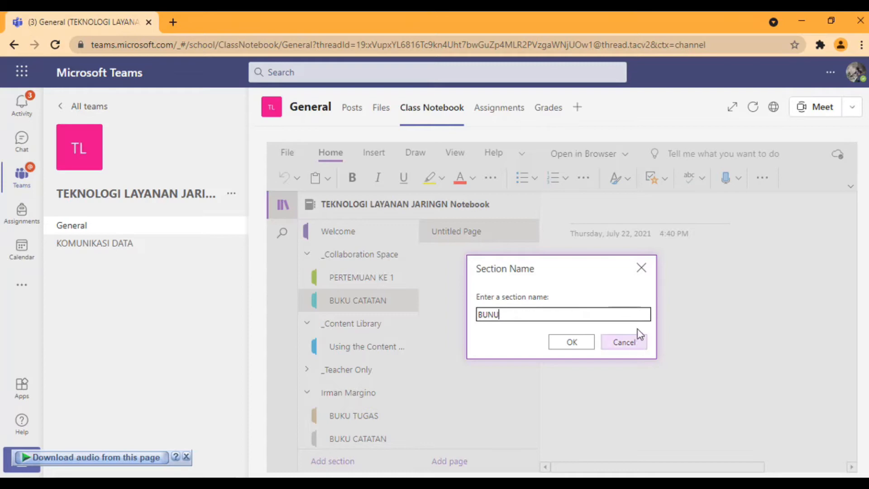
click(624, 343)
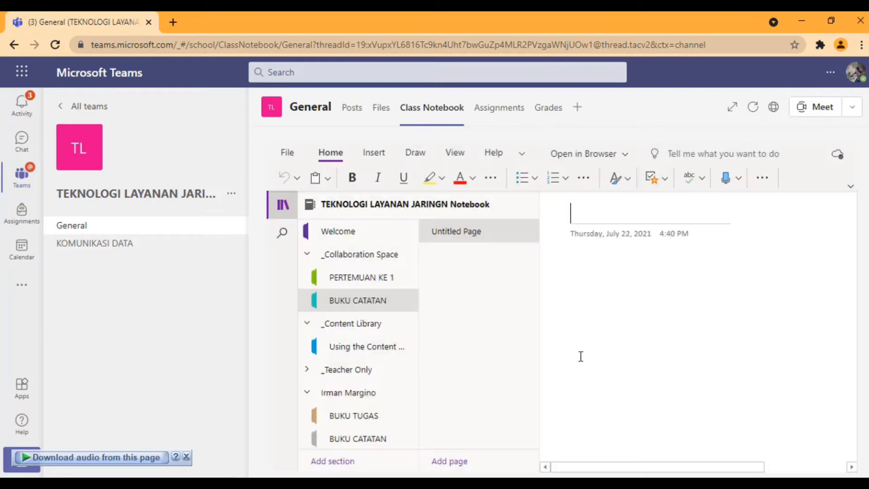
Permanently delete the misplaced BUKU CATATAN section from the Collaboration Space
right_click(387, 301)
click(418, 326)
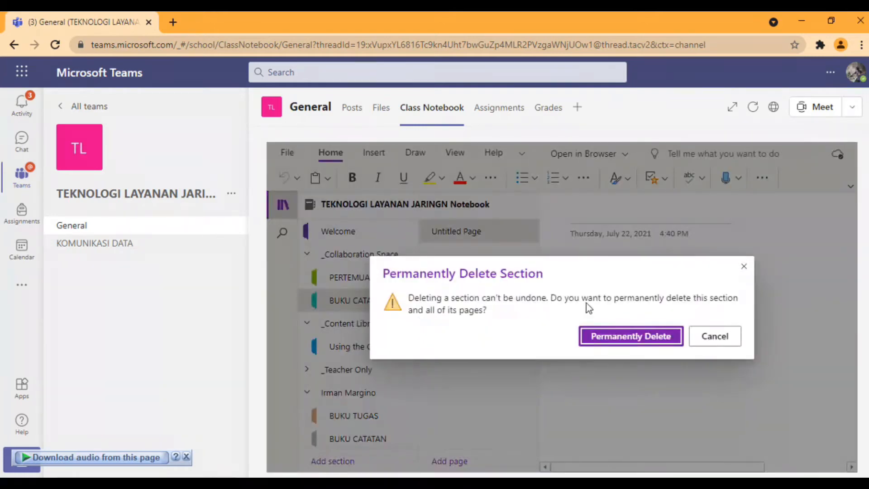
click(599, 337)
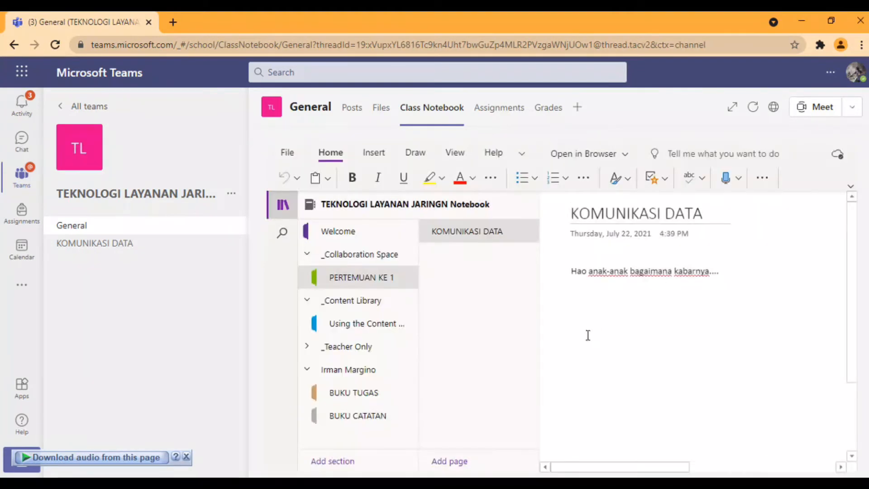
Add a section named "BUKU CATATAN" to the Content Library, starting from its introductory section
click(345, 325)
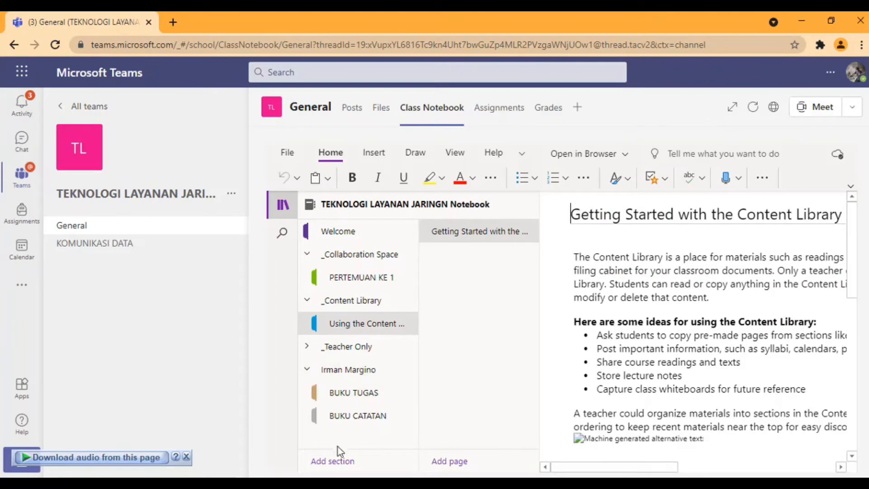
click(337, 461)
click(522, 312)
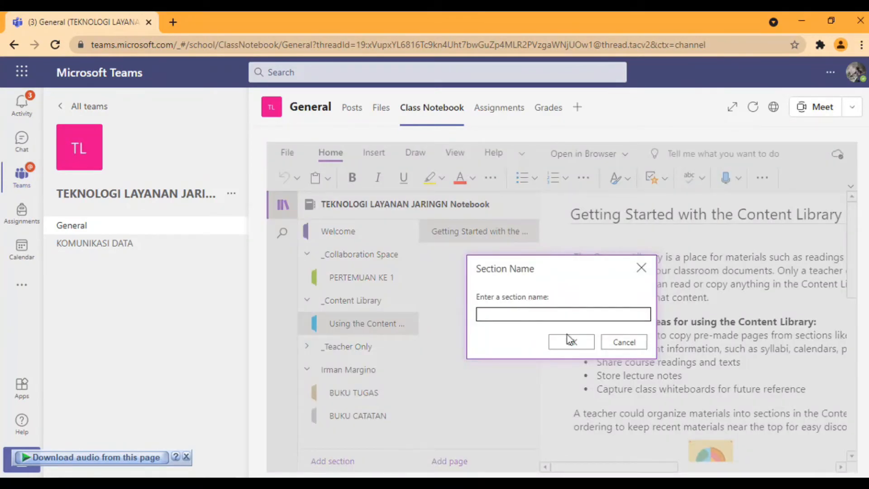
click(642, 268)
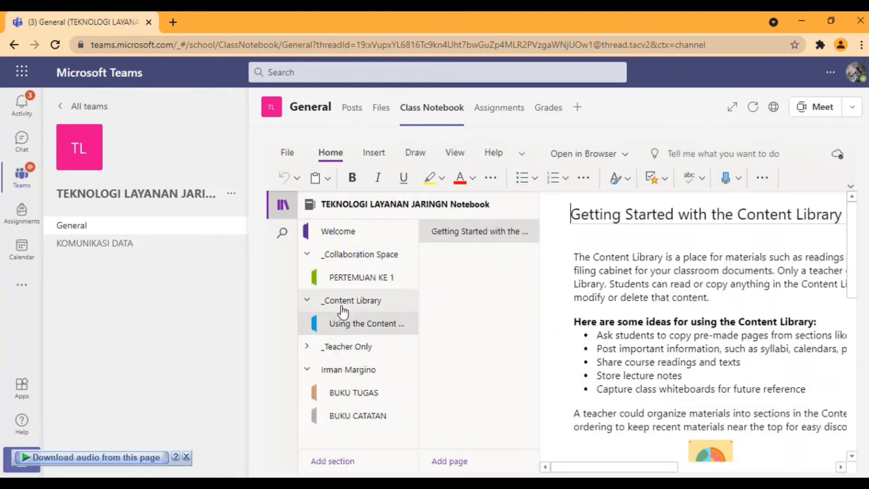
click(332, 460)
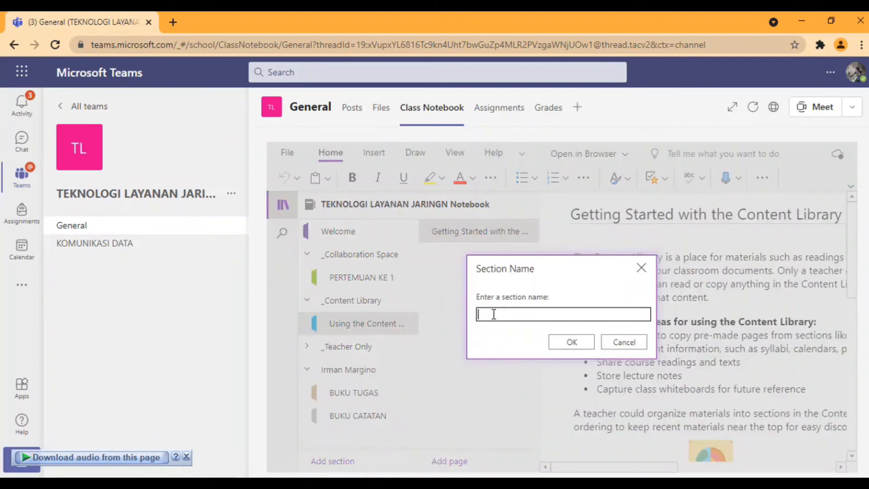
text(BUKU CATATAN)
click(566, 343)
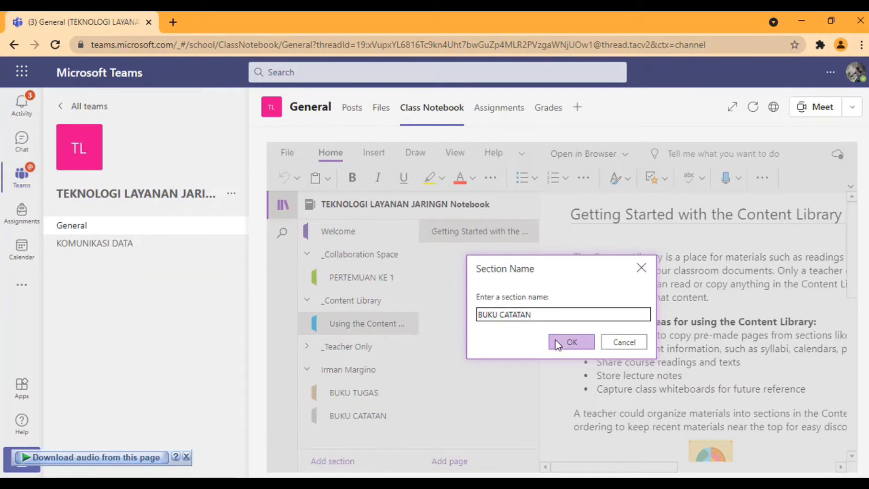
Permanently delete the introductory section of the Content Library
click(363, 325)
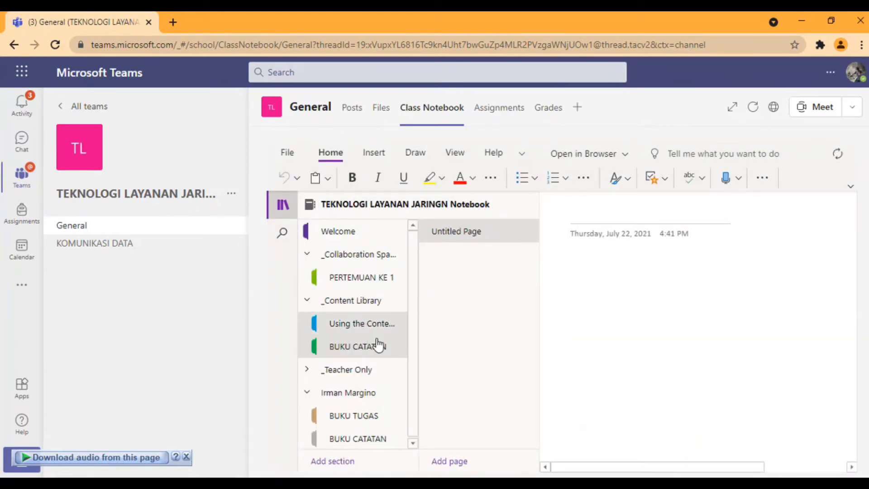
right_click(378, 345)
click(381, 346)
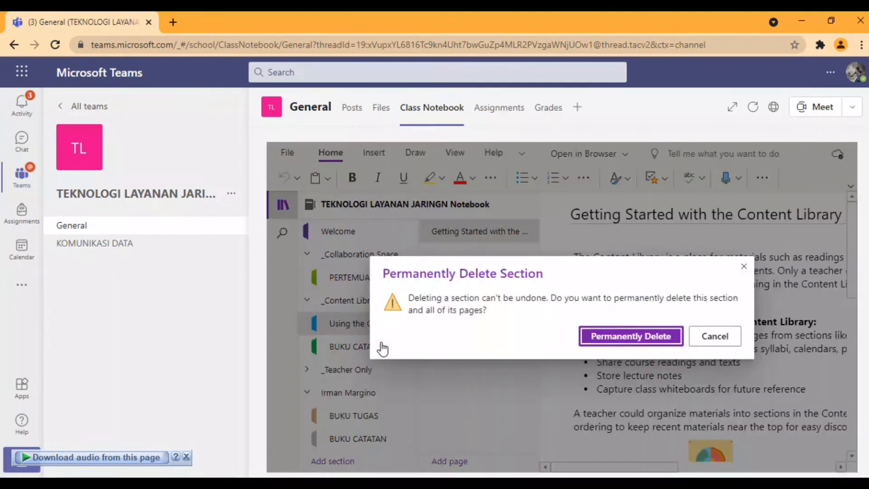
click(587, 342)
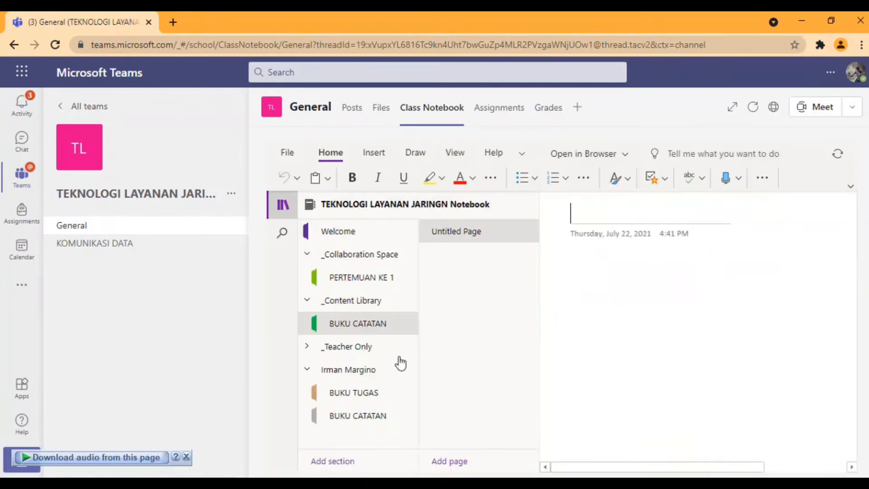
Add a section named "BUKU TUGAS" to the Content Library
click(332, 462)
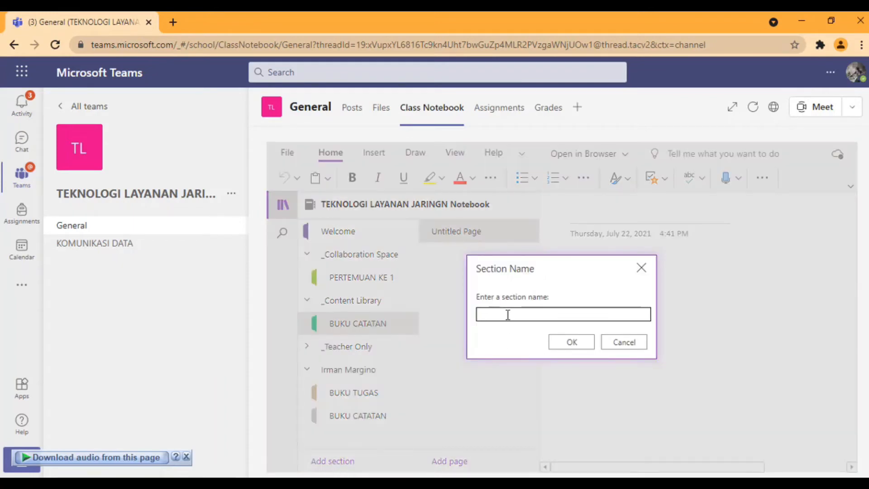
text(BUKU TUGAS)
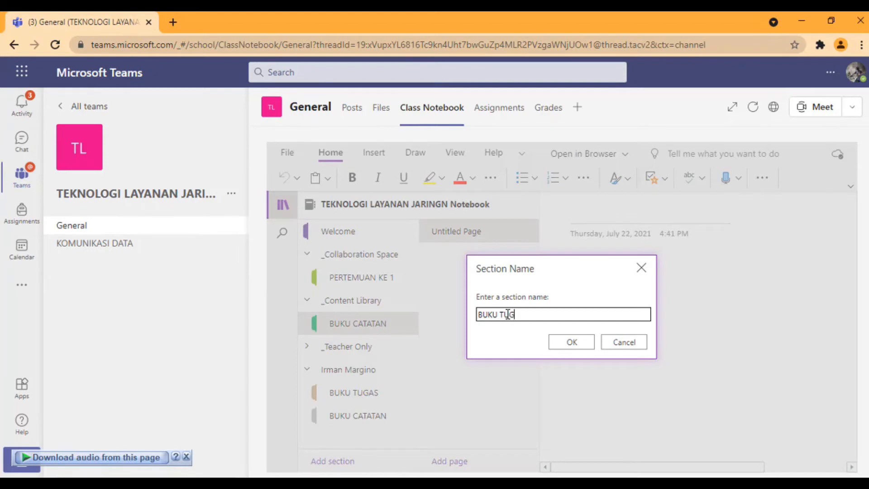
click(565, 343)
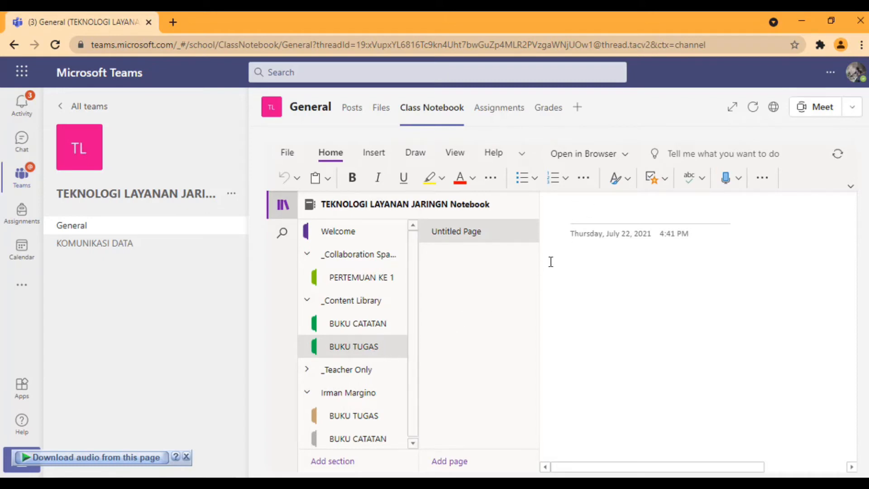
Title the untitled page in the Content Library's BUKU TUGAS section "TUGAS KE 1 TENTANG KOMUNIKASI DATA"
click(580, 215)
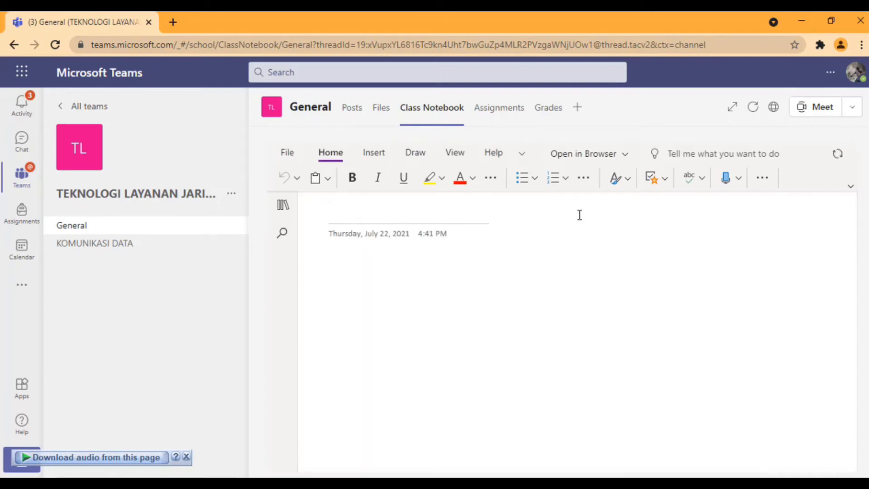
text(TUGAS KE 1)
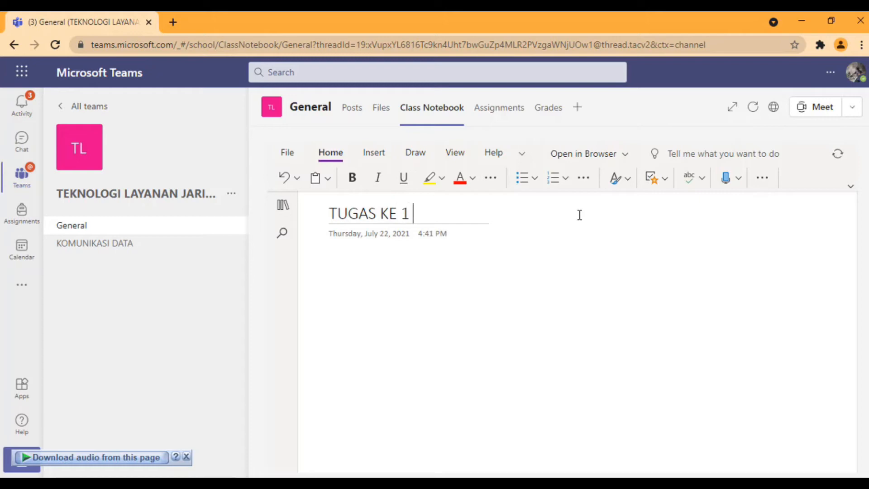
key(BackSpace)
text(1 TENT)
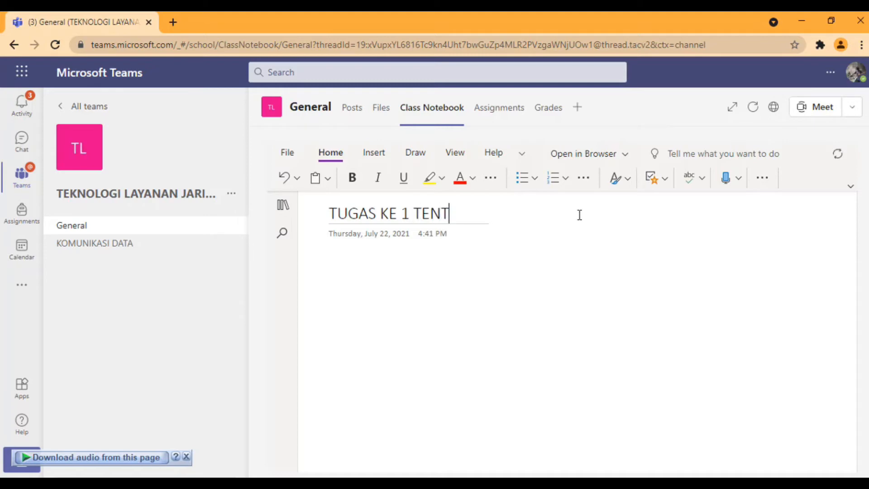
text(ANG KO)
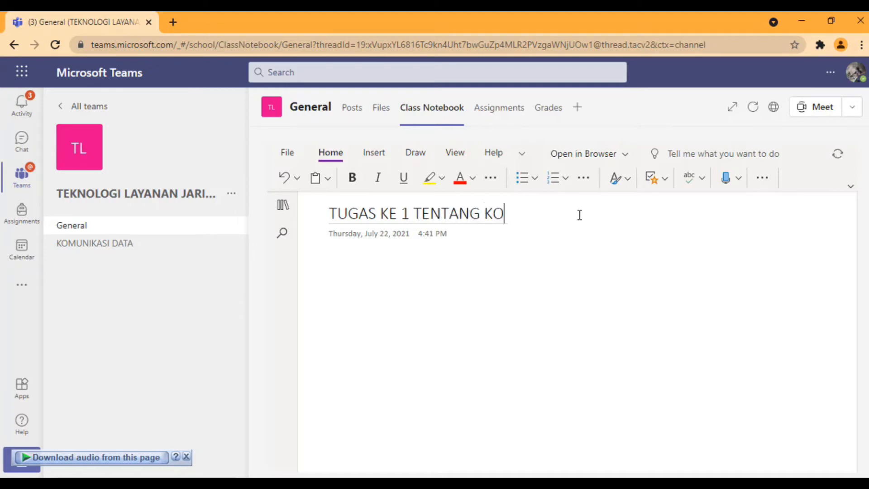
text(MUNIKASI)
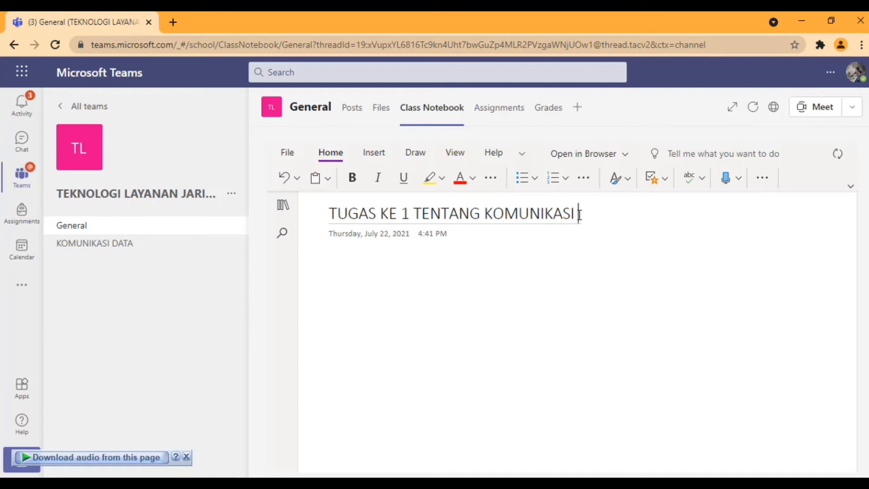
key(BackSpace)
key(BackSpace)
key(BackSpace)
key(BackSpace)
key(BackSpace)
key(BackSpace)
key(BackSpace)
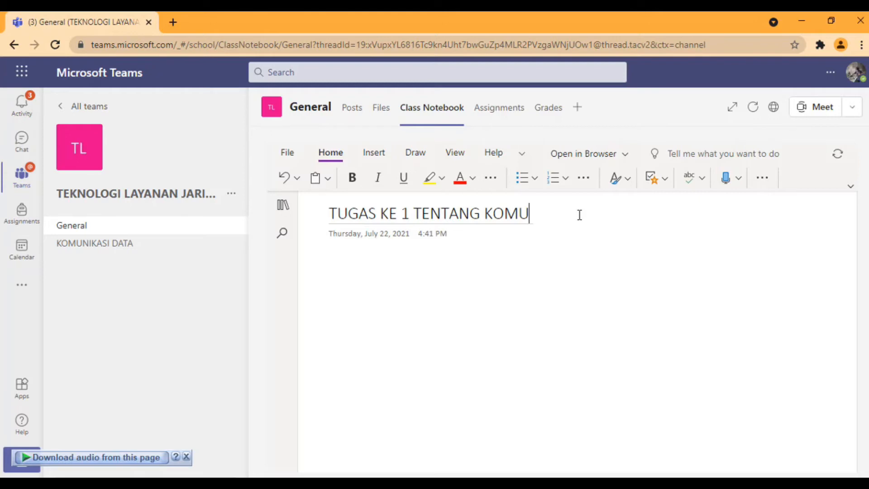
text(NIKASI DATA)
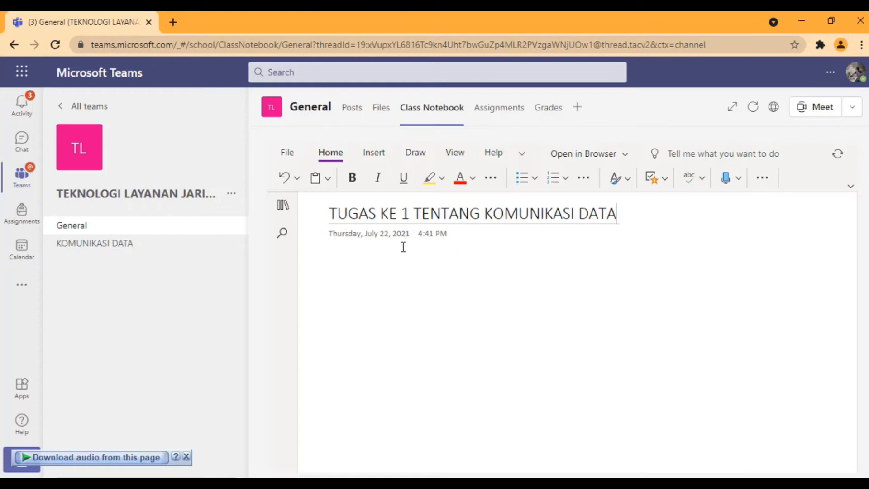
Write the introductory line "Silahkan isi pertanyaan di bawah ini" in the page body
key(Return)
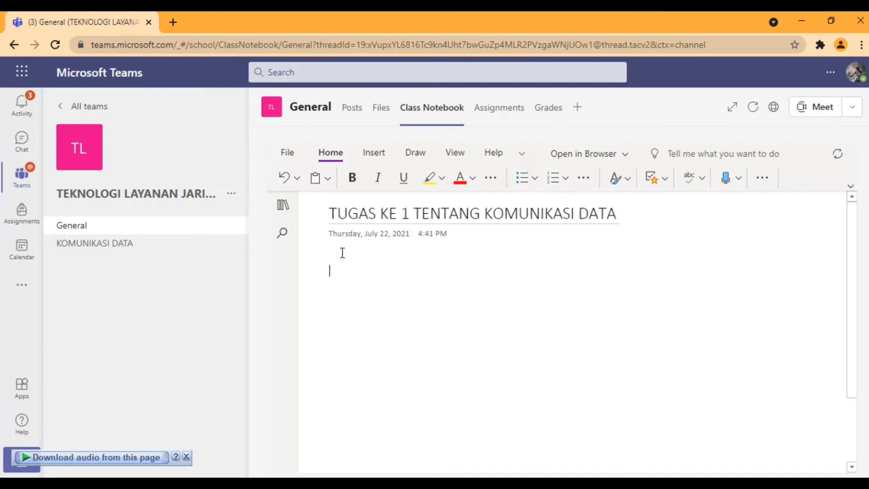
text(Silahkan isi pe)
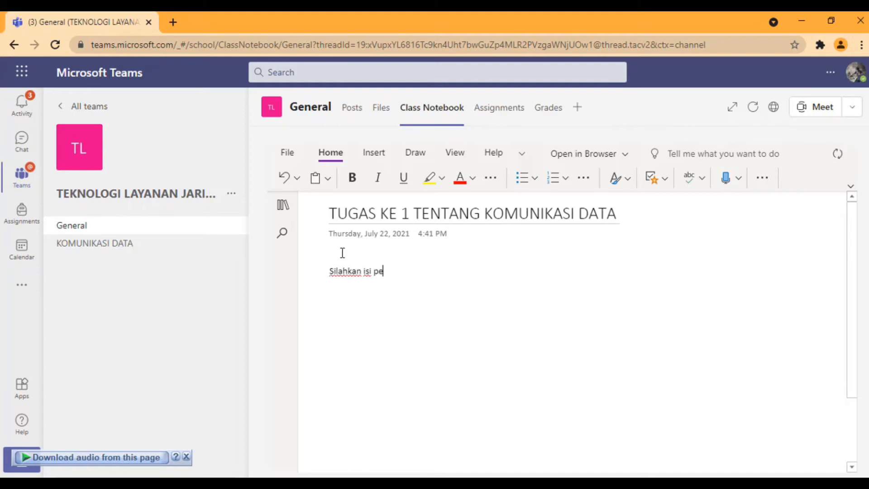
text(rtanyaan di bawah)
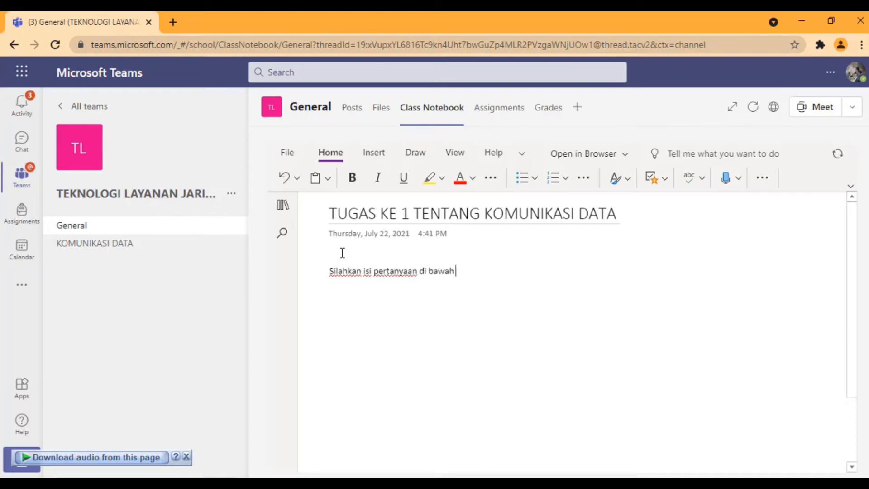
text( ini)
Add a numbered list below the introductory line with "Sebutkan pengertian komunikasi data" and "Sebutkan keuntungan komunikasi data"
key(Return)
text(1. sebut)
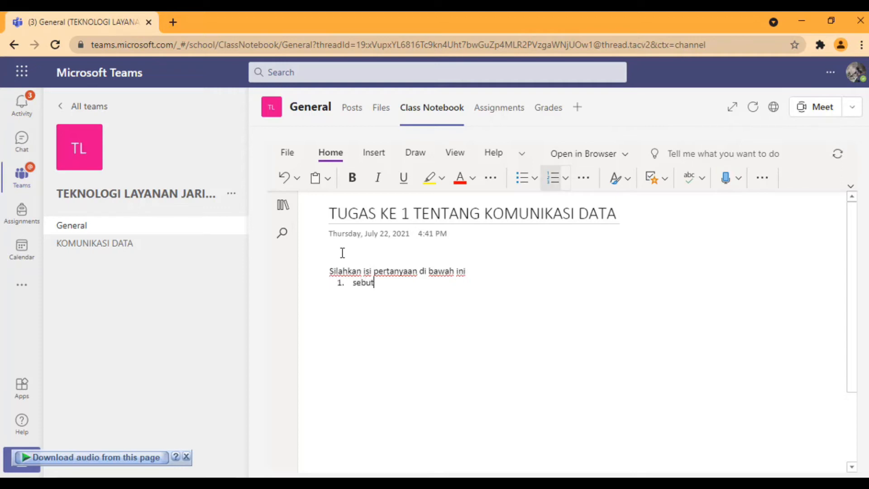
text(kan penger)
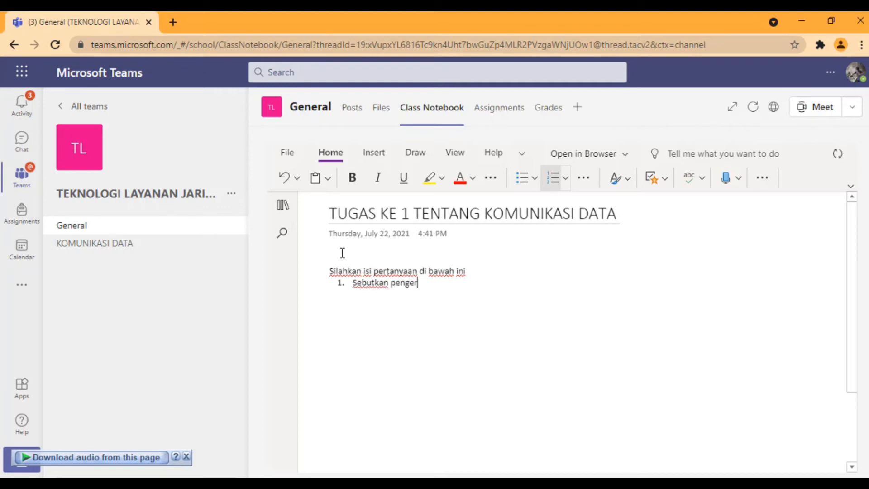
text(tian komunikasi )
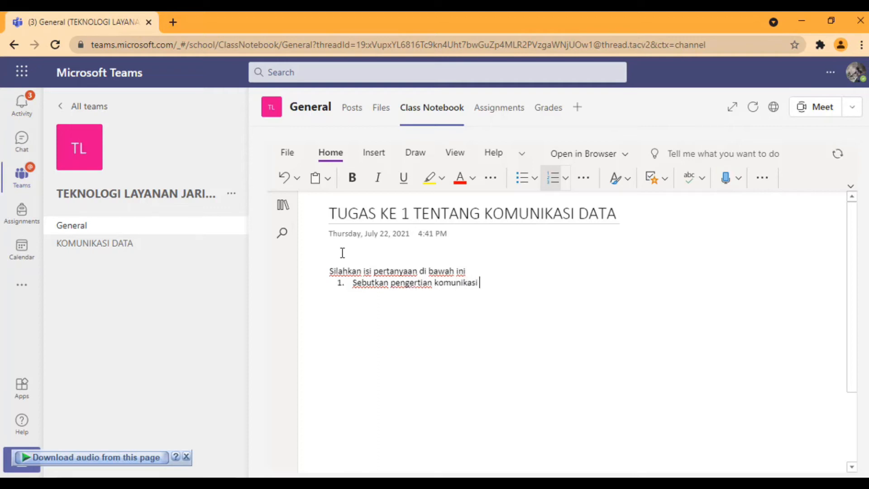
text(data)
key(Return)
text(seb)
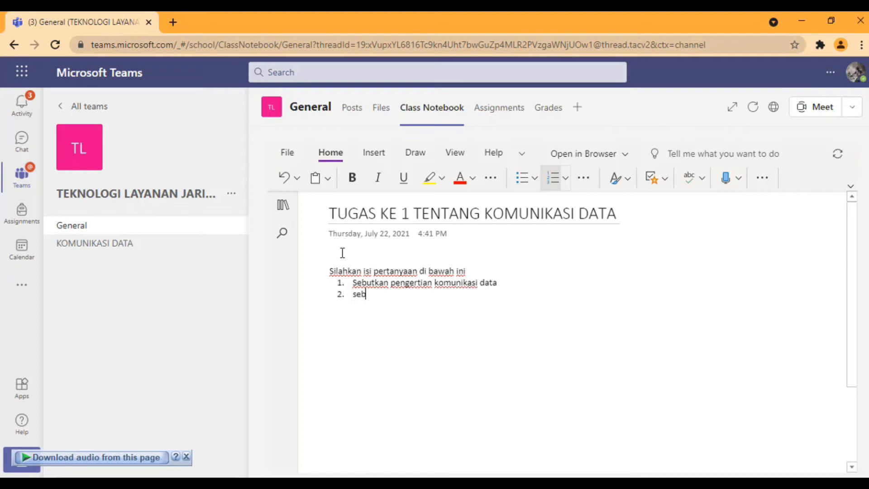
text(utkan keuntun)
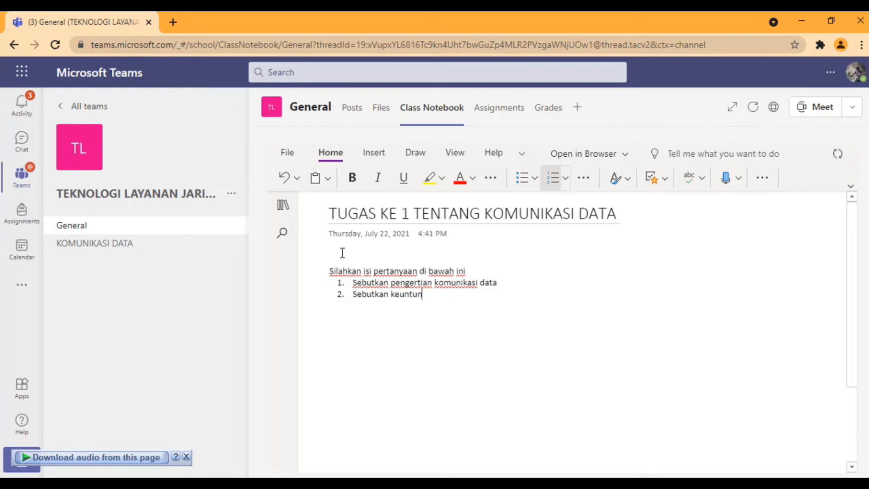
text(gan komunikasi)
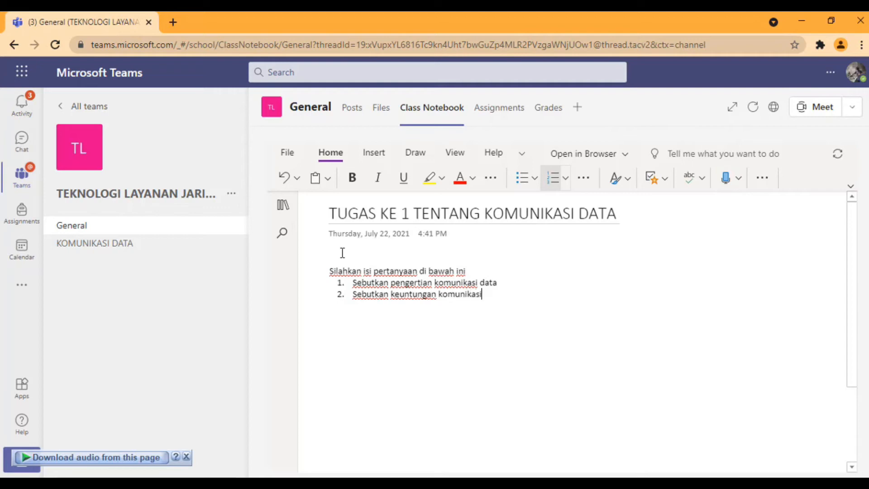
text( data)
click(283, 207)
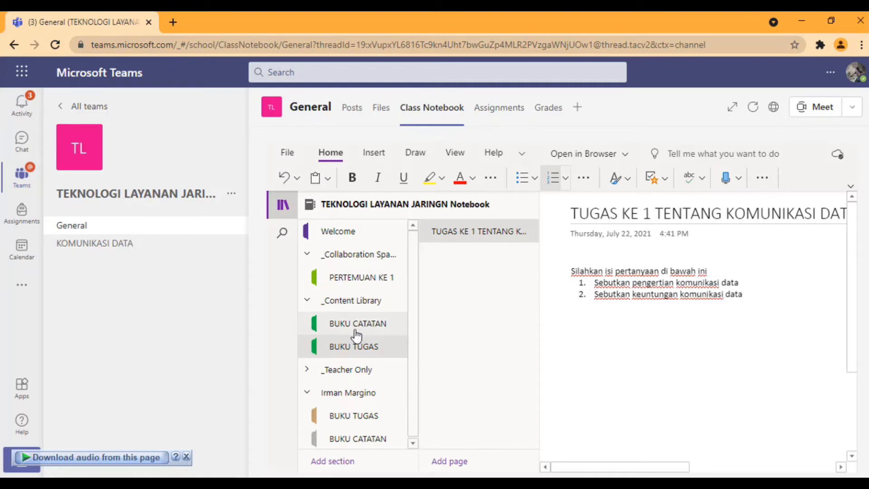
Start a new assignment in the General channel's Assignments and dismiss the tip about its recipients
click(499, 109)
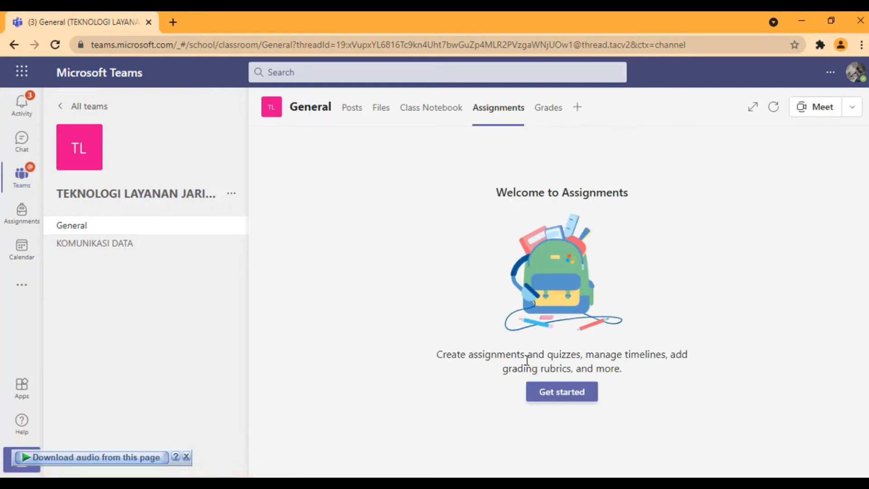
click(532, 394)
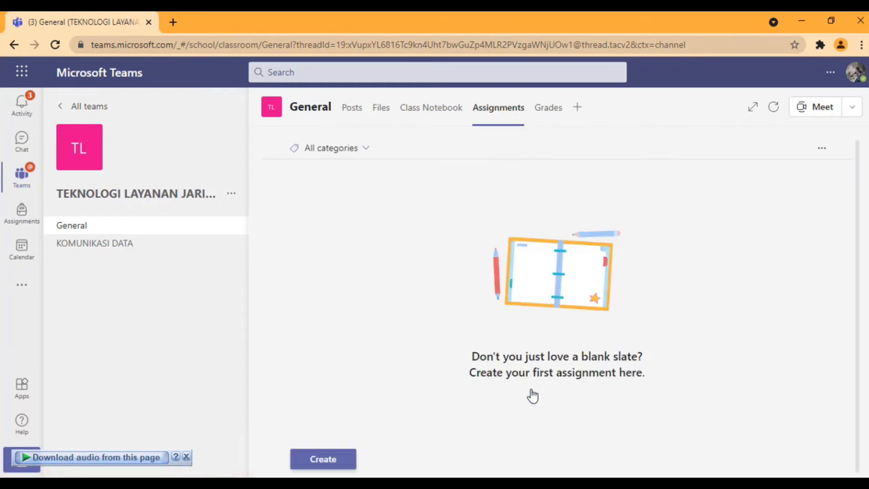
click(329, 460)
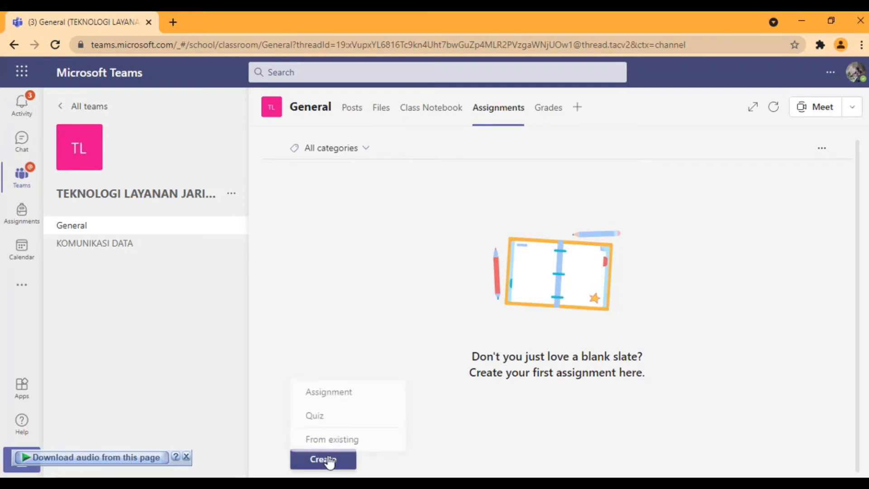
click(348, 390)
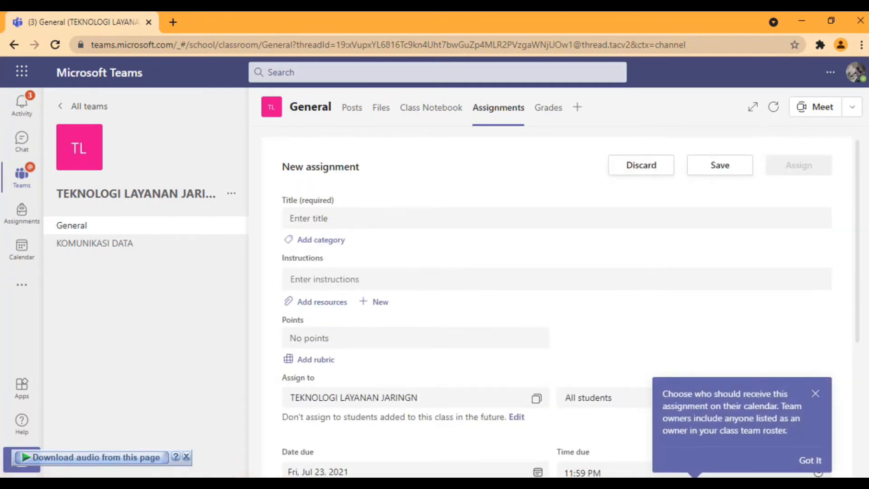
click(816, 394)
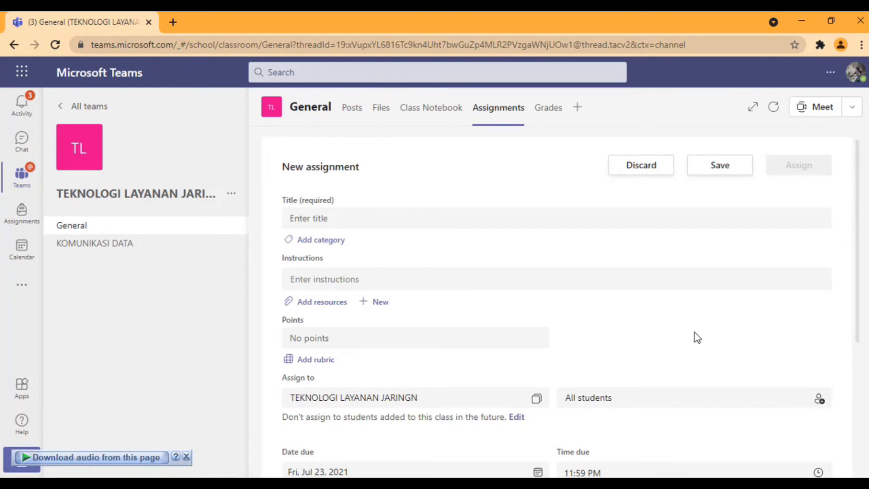
Title the new assignment "Tugas 1 tentang komunikasi data"
click(307, 218)
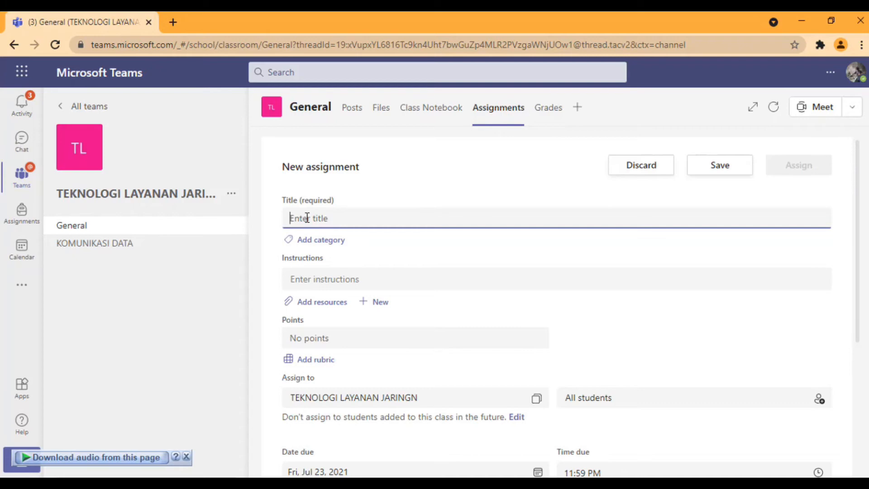
text(tugas)
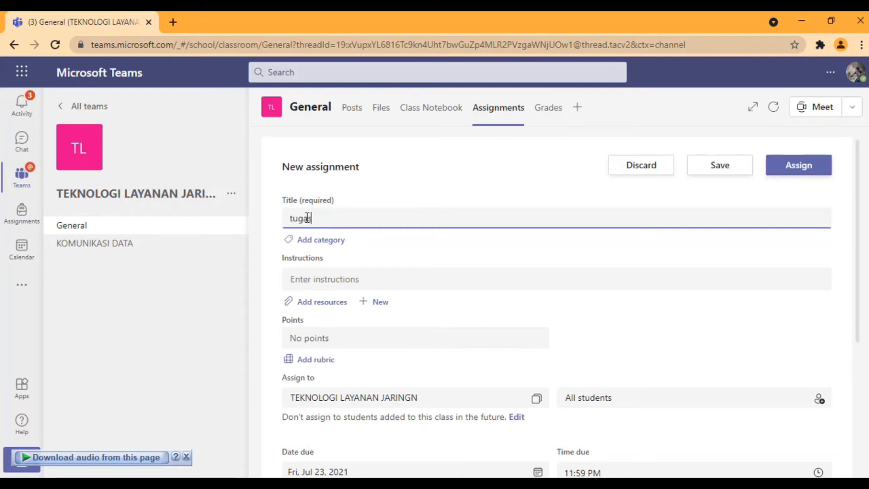
key(BackSpace)
key(BackSpace)
key(BackSpace)
key(BackSpace)
key(BackSpace)
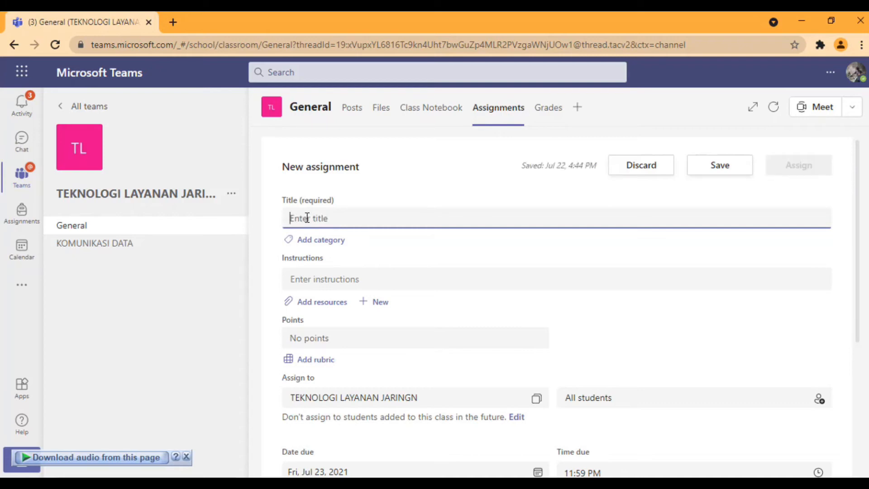
text(Tu)
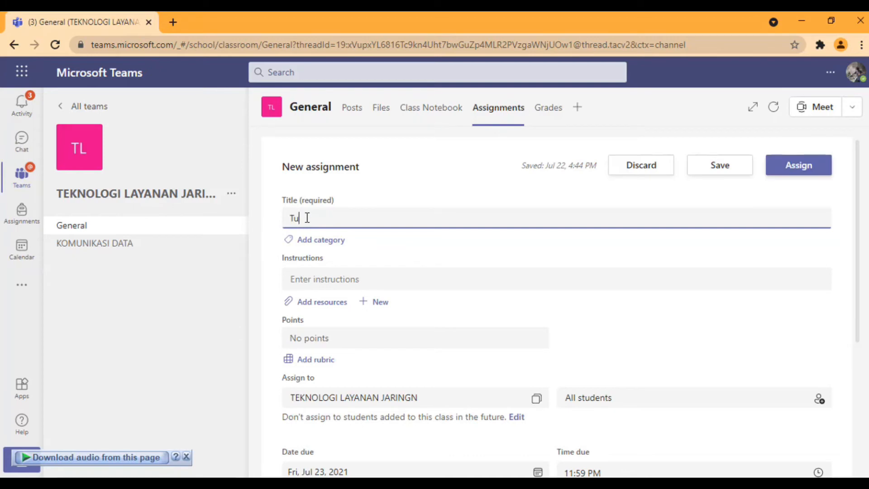
text(gas 1 tentang komunikasi)
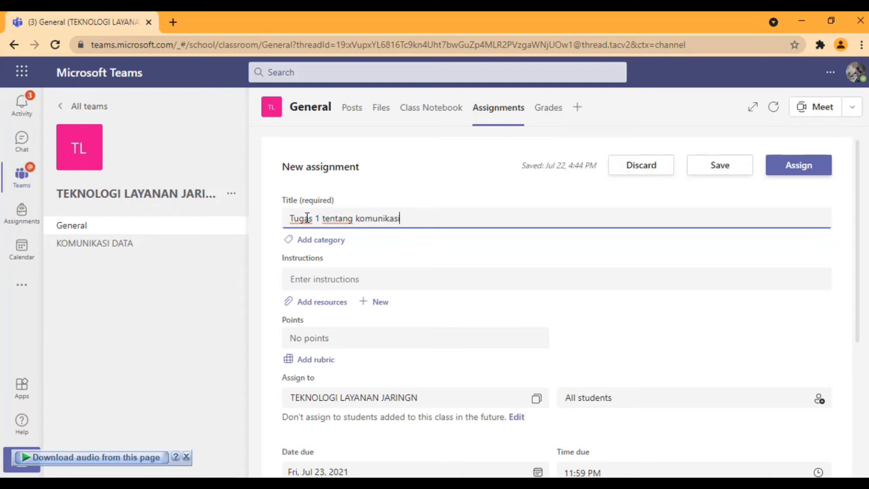
text( data)
Enter the assignment instructions "silahkan tulis jawabannya dengan baik dan benar"
click(330, 279)
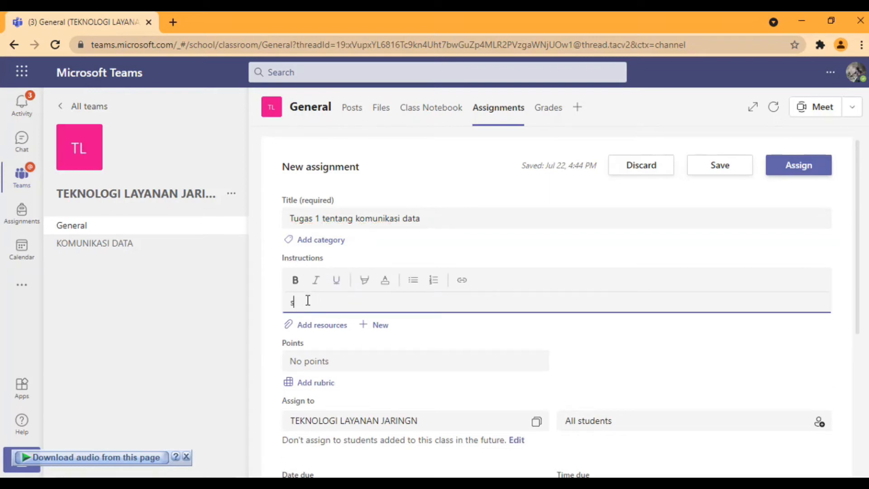
text(silahkan tulis jawabannya)
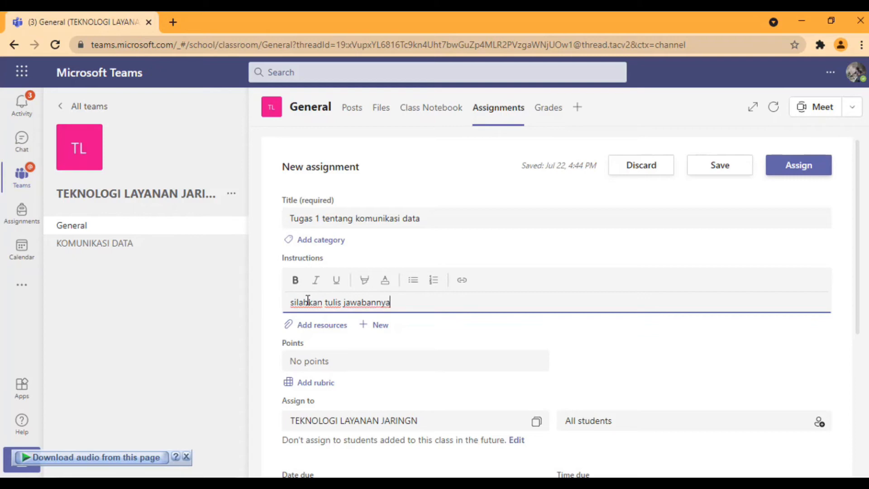
text( dengan baik da)
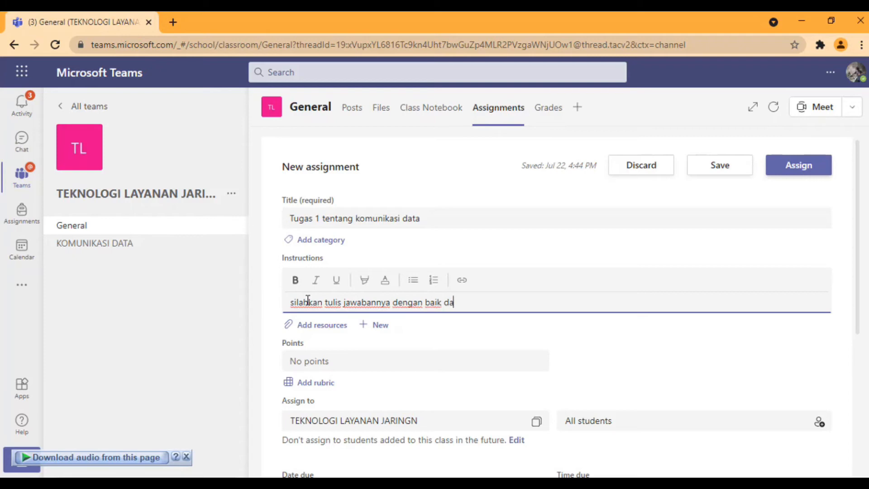
text(n benar)
Attach the Class Notebook page "TUGAS KE 1 TENTANG KOMUNIKASI DATA" from BUKU TUGAS in the _Content Library to the assignment
click(308, 330)
click(305, 301)
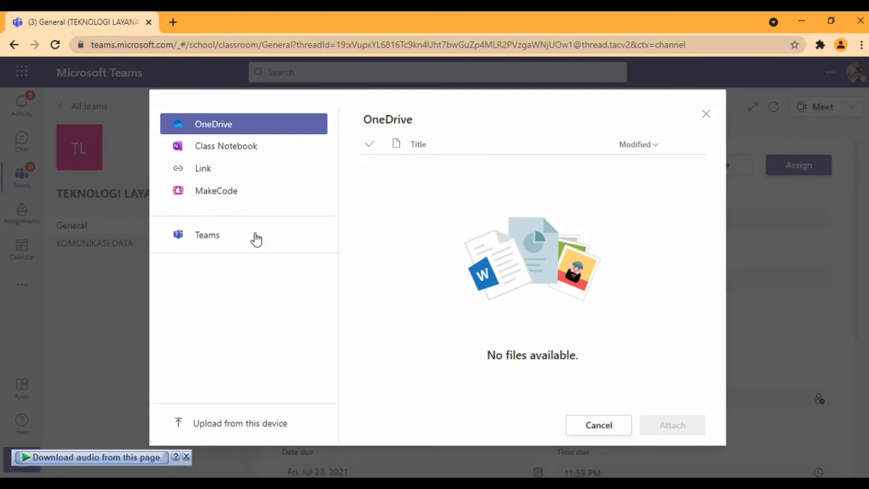
click(249, 151)
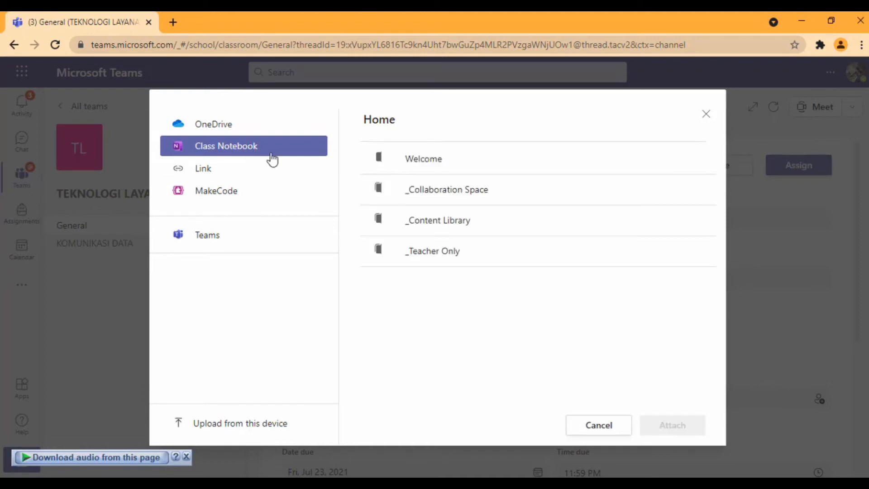
click(425, 163)
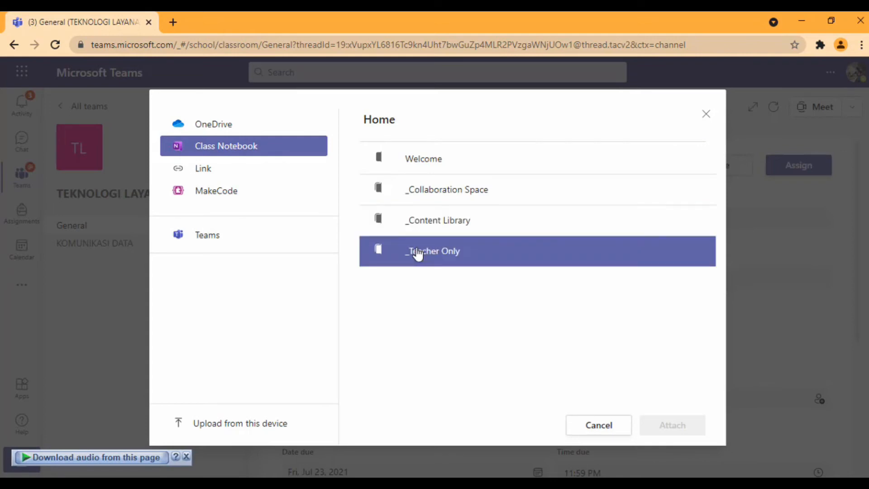
click(415, 225)
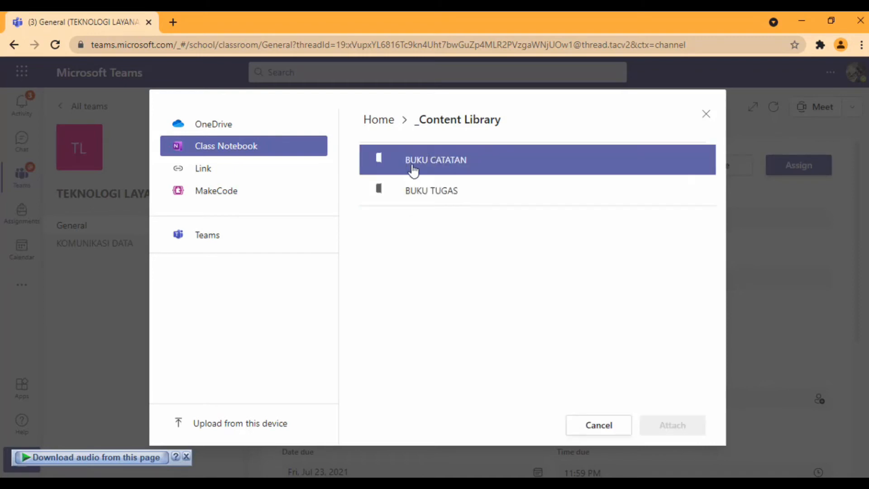
click(423, 194)
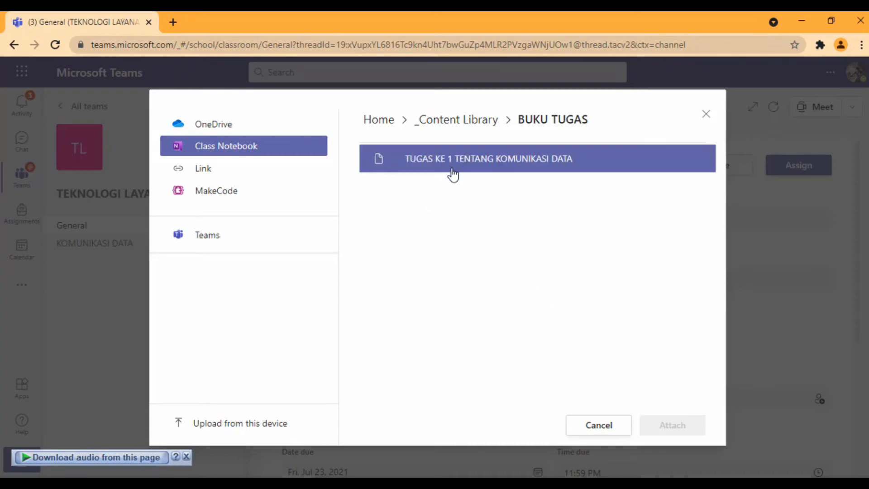
click(472, 169)
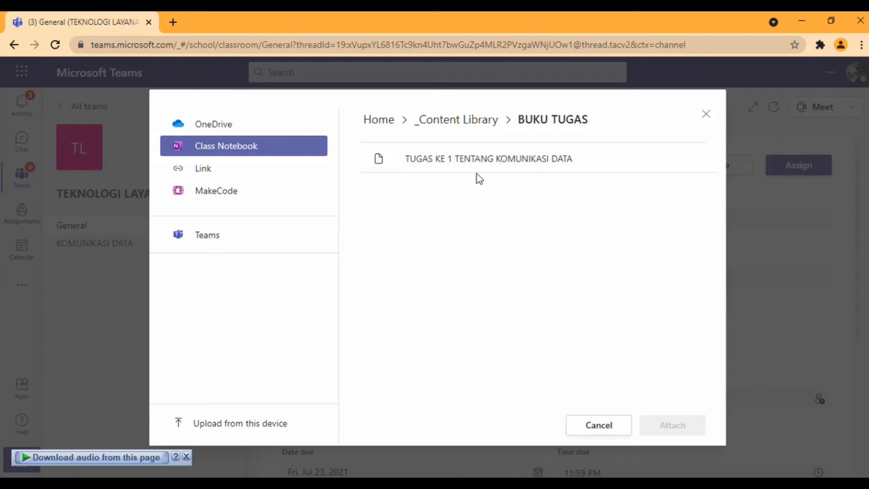
click(482, 164)
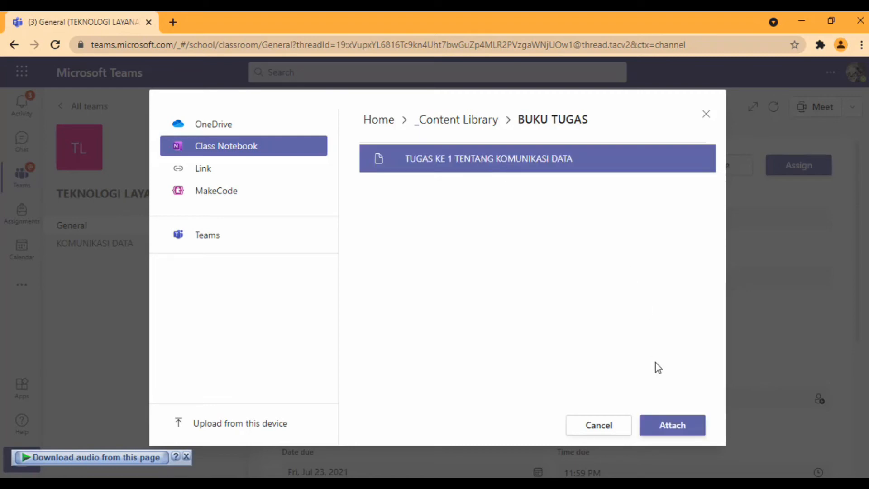
click(667, 425)
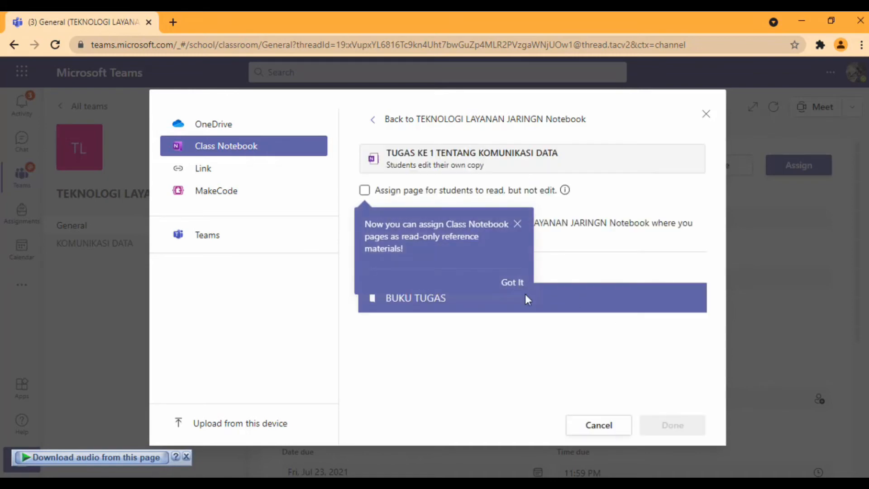
Dismiss the read-only pages tip and choose BUKU TUGAS as the student section where the attached page is copied
click(518, 225)
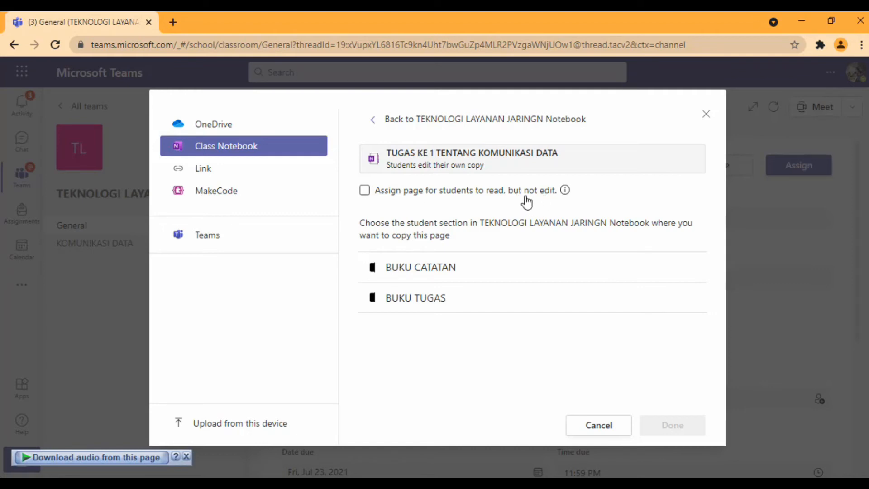
click(491, 308)
click(410, 314)
click(411, 312)
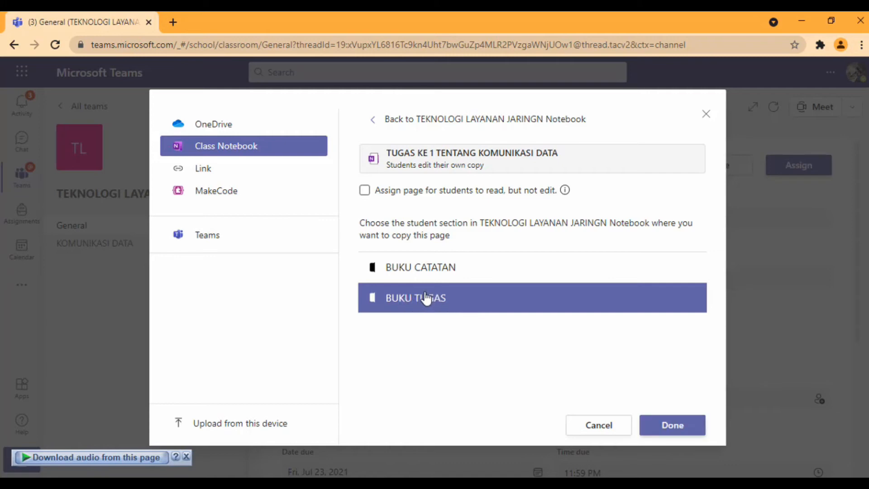
click(667, 429)
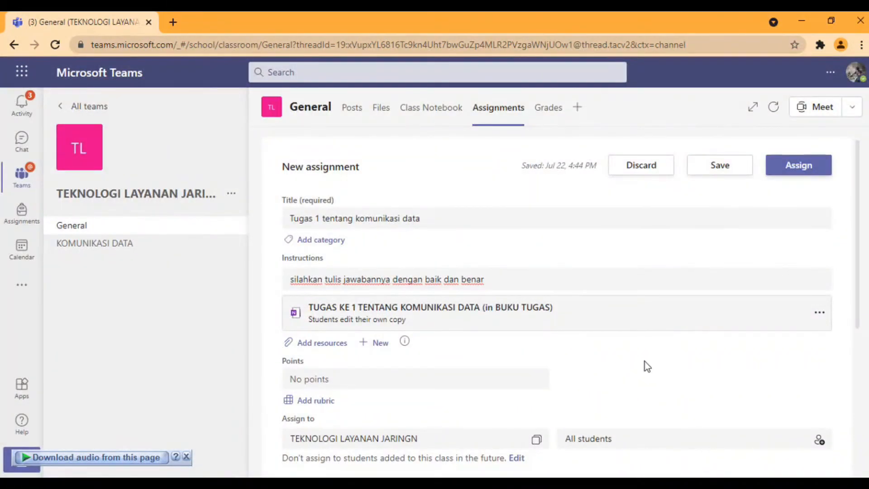
Set the assignment's points to 100
scroll(553, 363, down, 2)
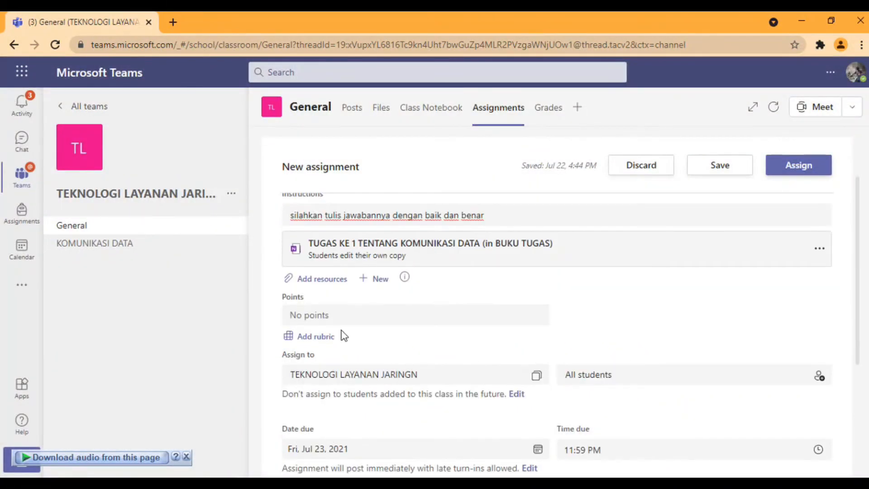
click(339, 315)
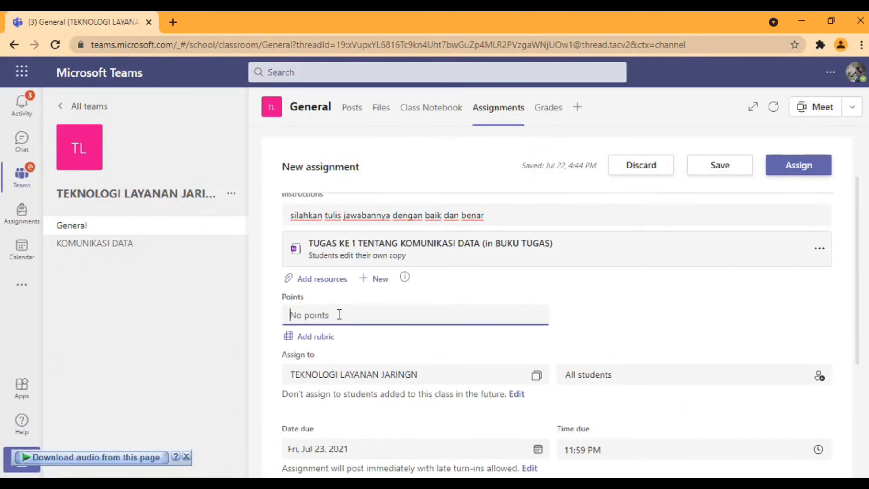
text(100)
Set the assignment to be given to all students added to this class in the future
scroll(339, 315, down, 2)
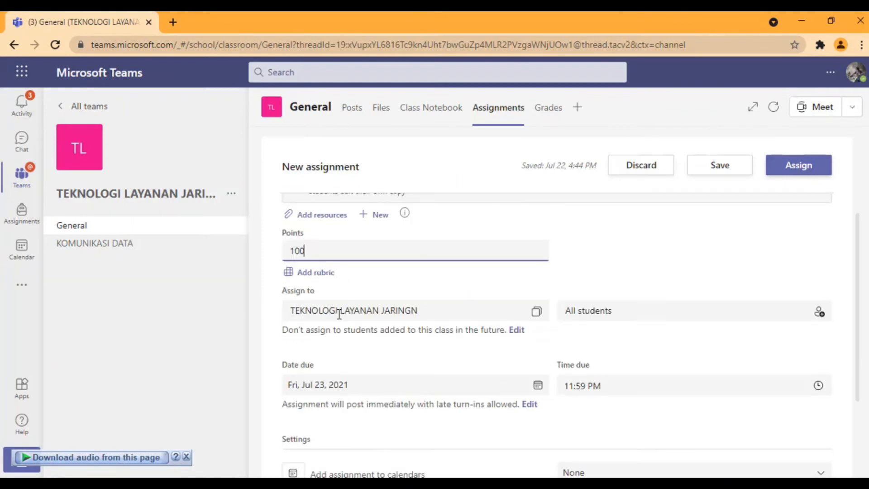
click(518, 334)
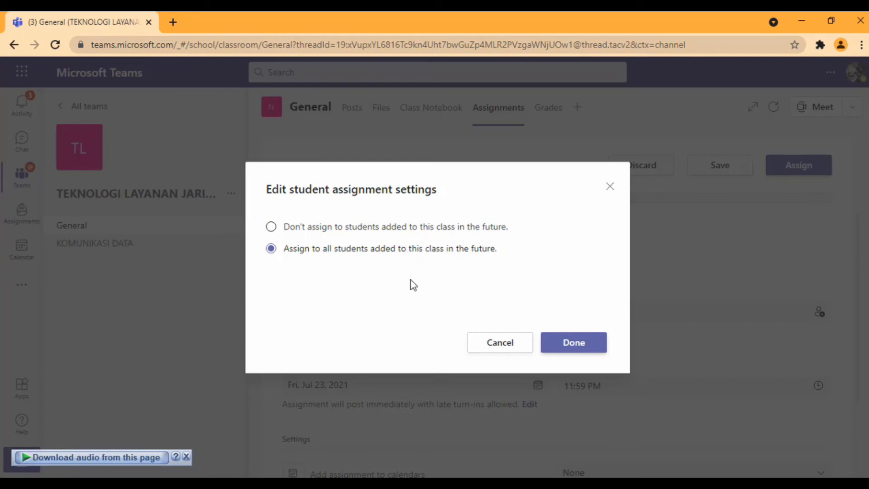
click(578, 347)
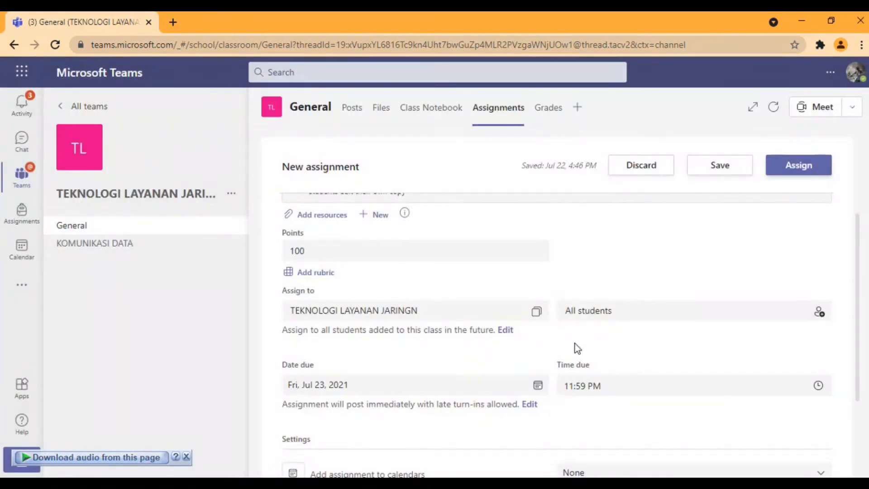
Examine the assignment timeline's post, due and close date options, leaving them without applying any changes
scroll(433, 351, down, 1)
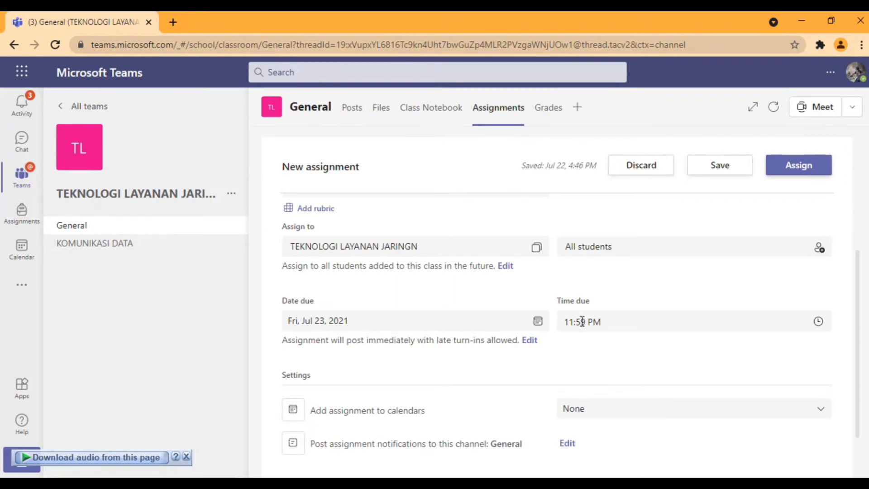
scroll(582, 321, down, 1)
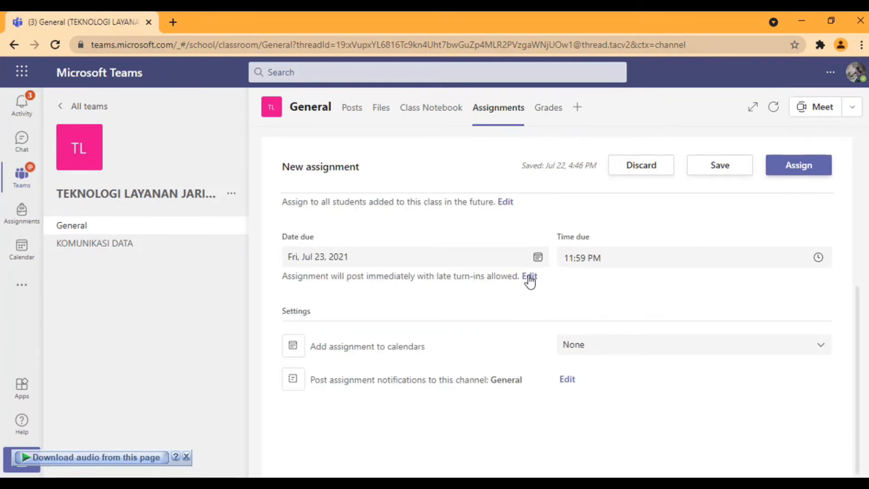
click(529, 277)
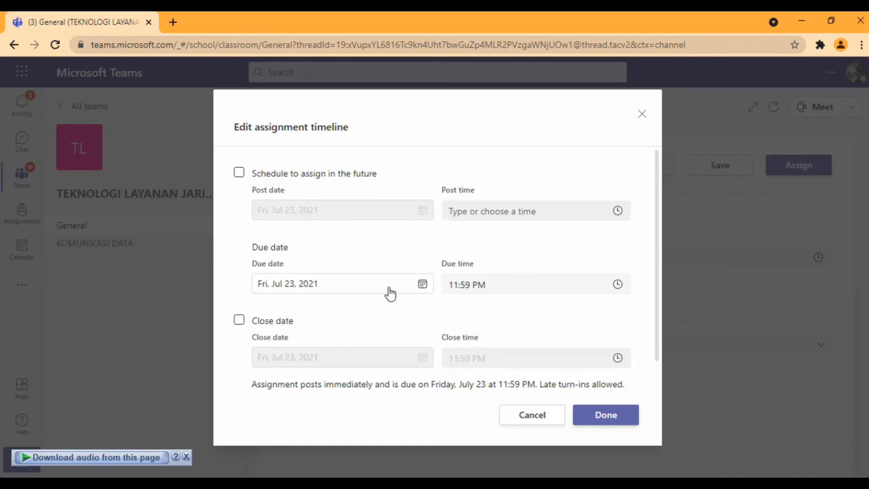
click(524, 416)
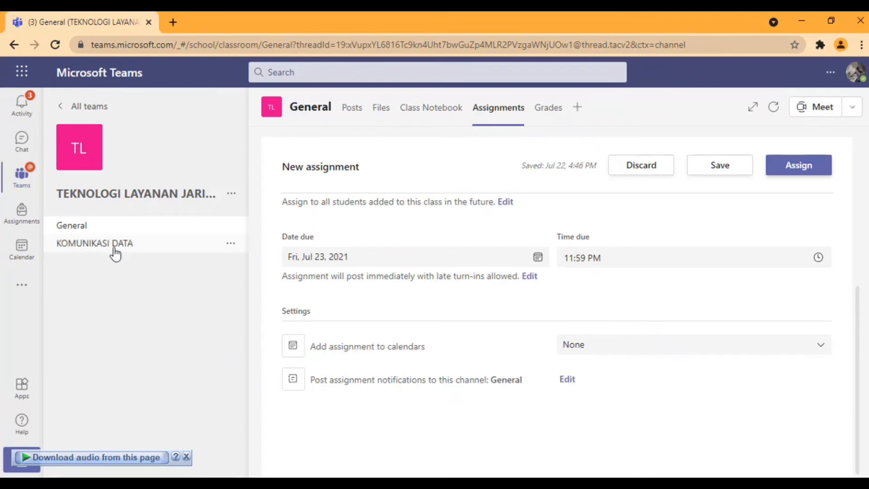
Choose KOMUNIKASI DATA as the channel for the assignment notifications
click(566, 380)
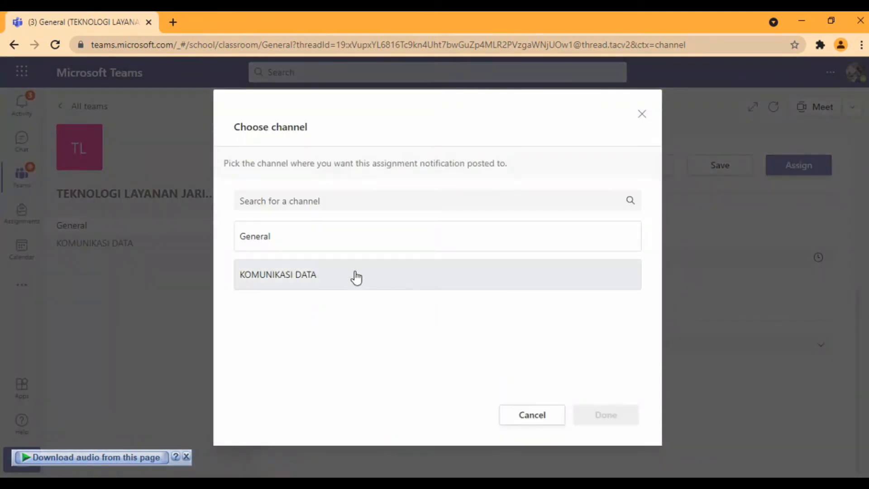
click(301, 277)
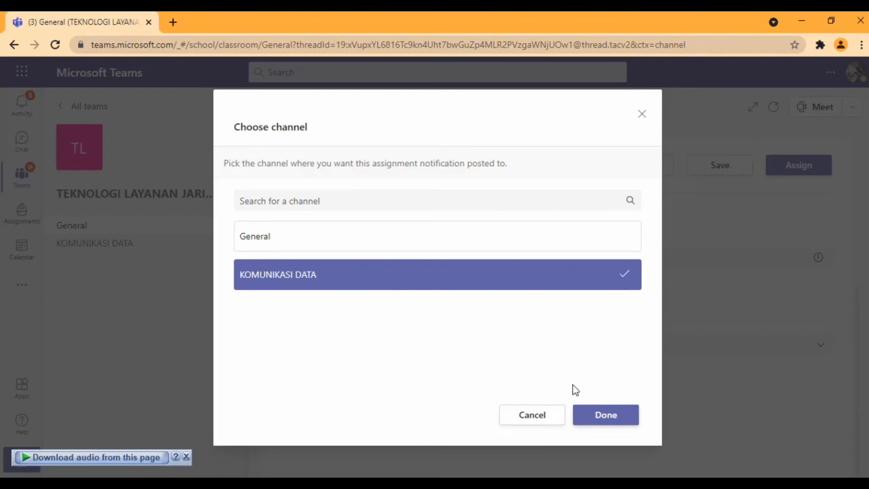
click(604, 415)
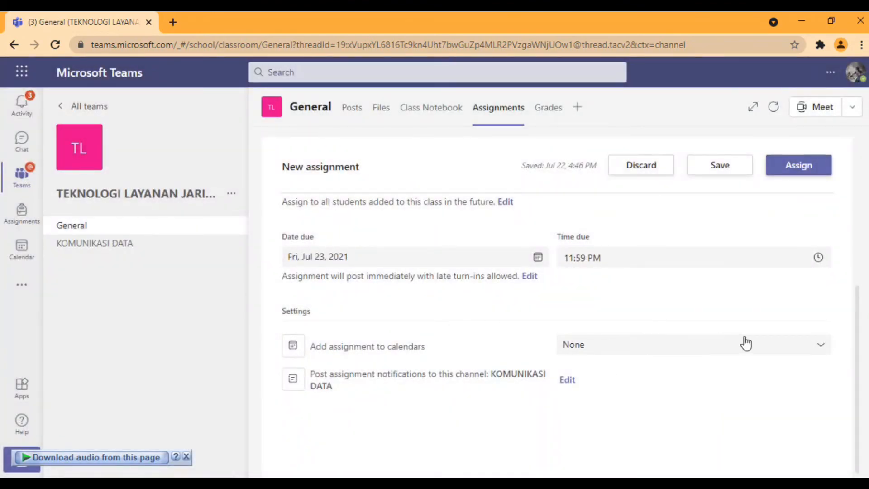
Add the assignment to the calendars of students and team owners, and assign it to the class
click(823, 348)
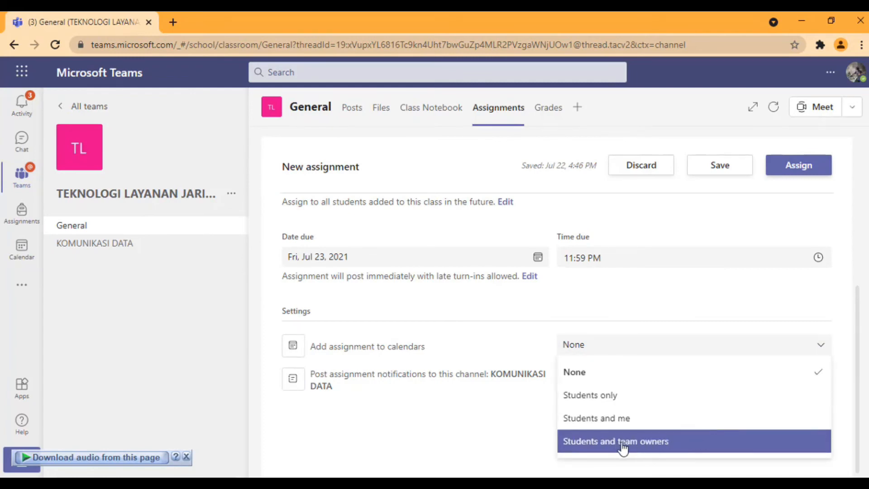
click(654, 446)
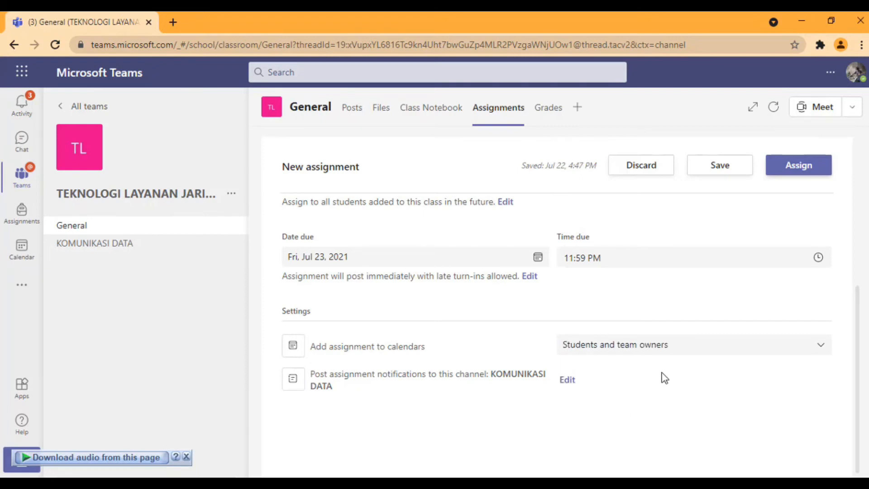
scroll(725, 357, up, 6)
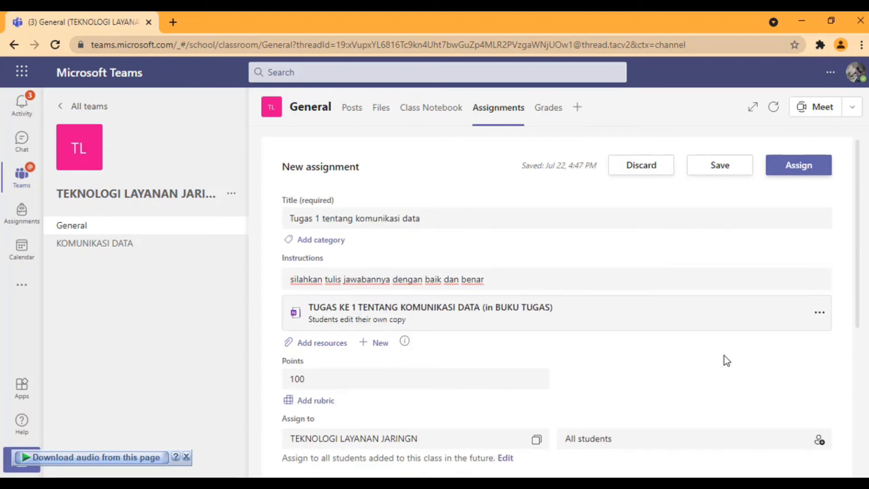
click(796, 168)
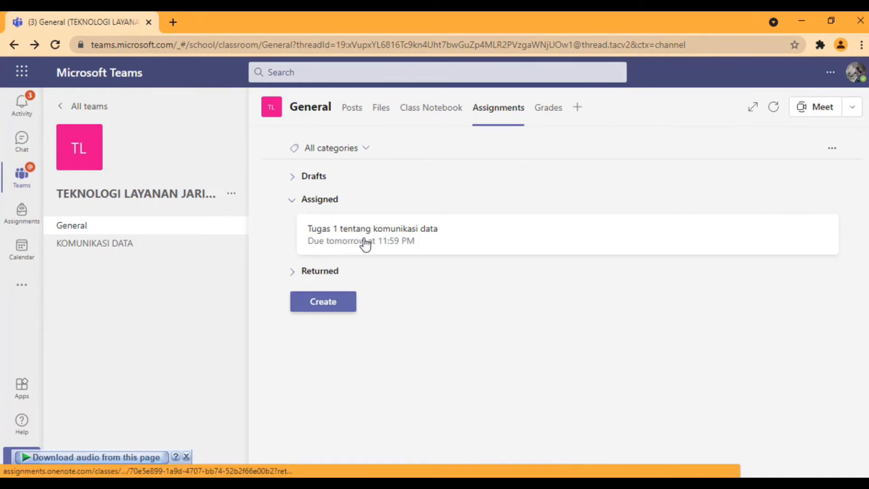
Check the BUKU TUGAS section under the student's name in the Class Notebook for the distributed assignment page
click(435, 109)
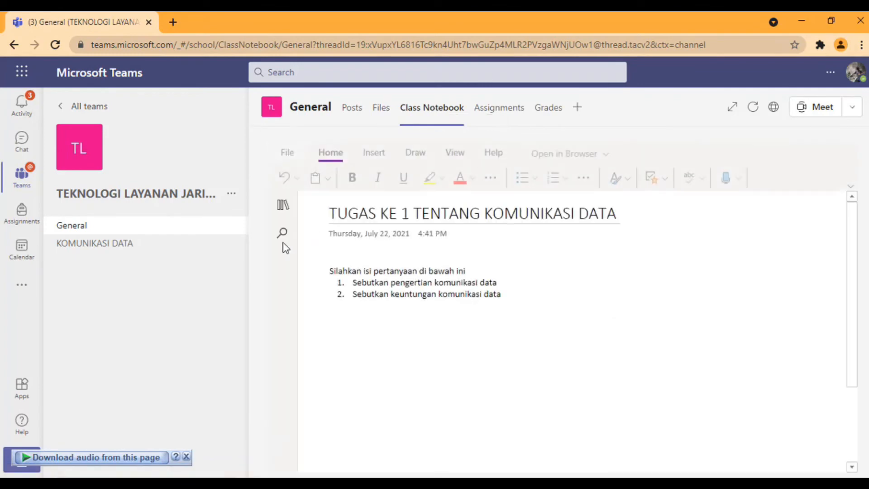
click(284, 209)
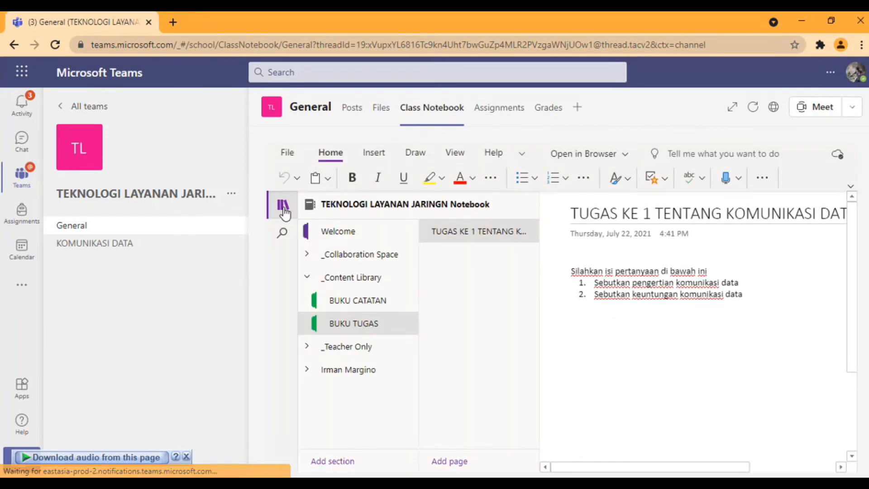
click(328, 373)
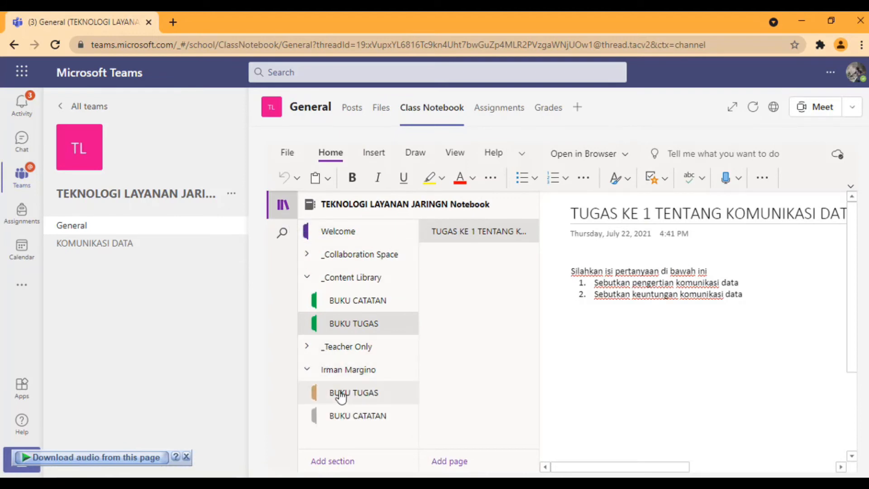
click(346, 398)
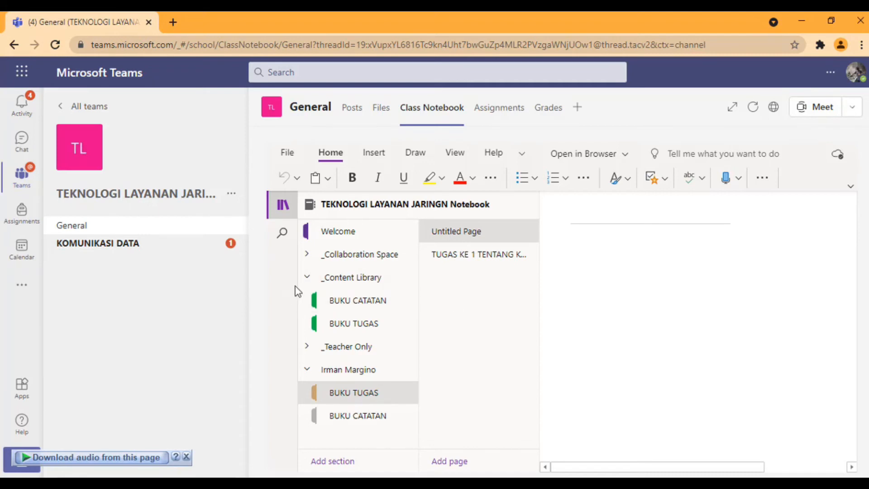
Open the Class Materials folder from the General channel's option for uploading class materials
click(82, 231)
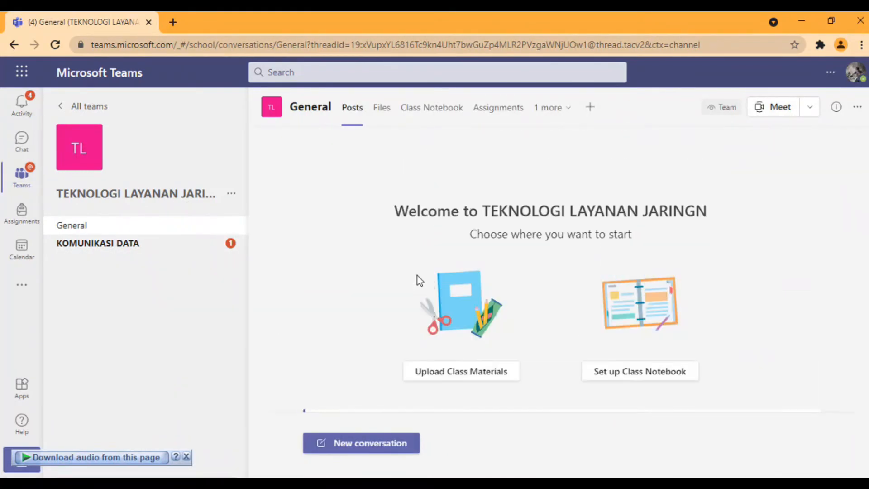
click(439, 375)
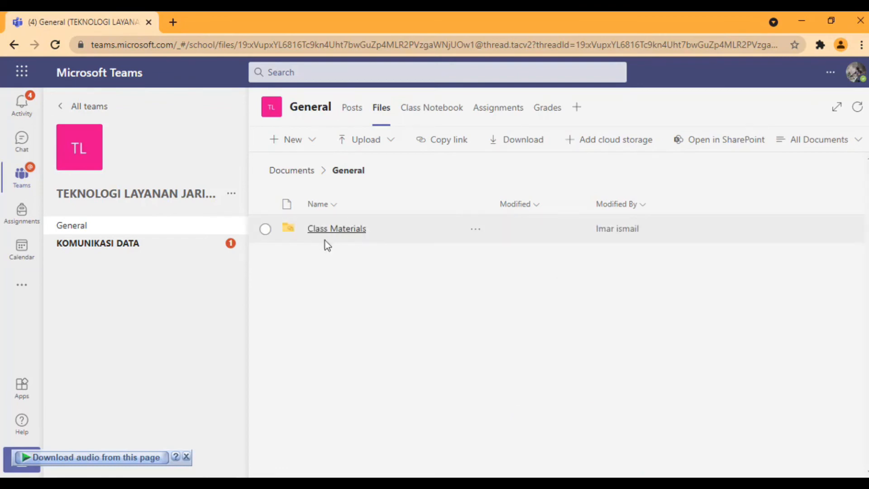
click(337, 230)
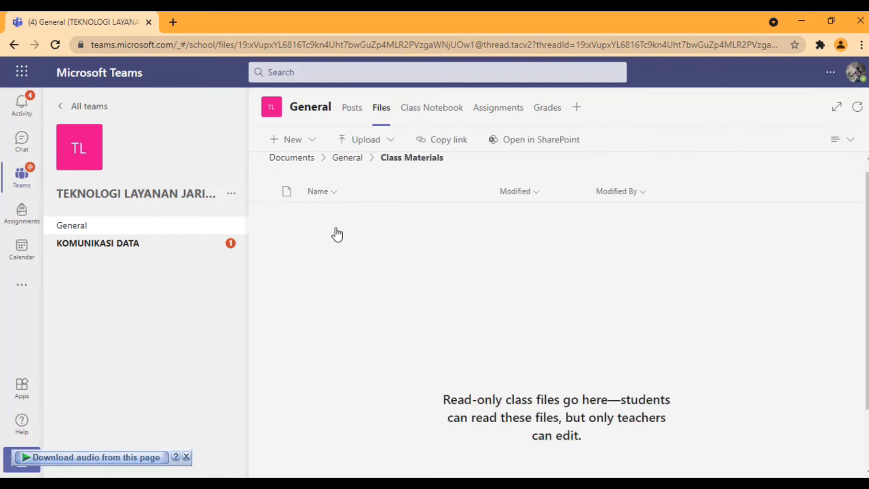
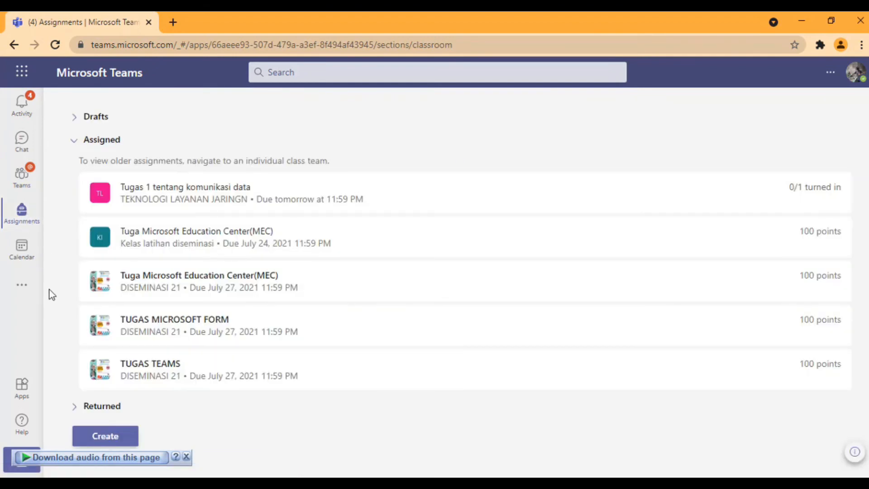
click(115, 443)
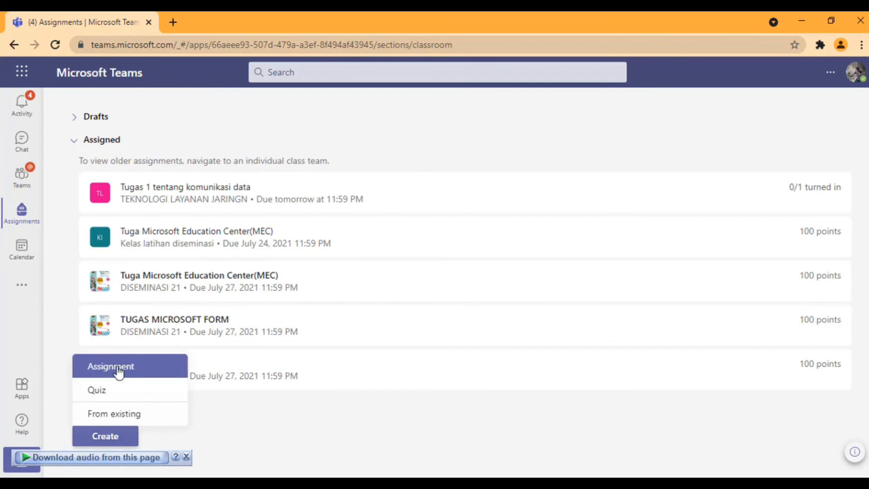
click(100, 392)
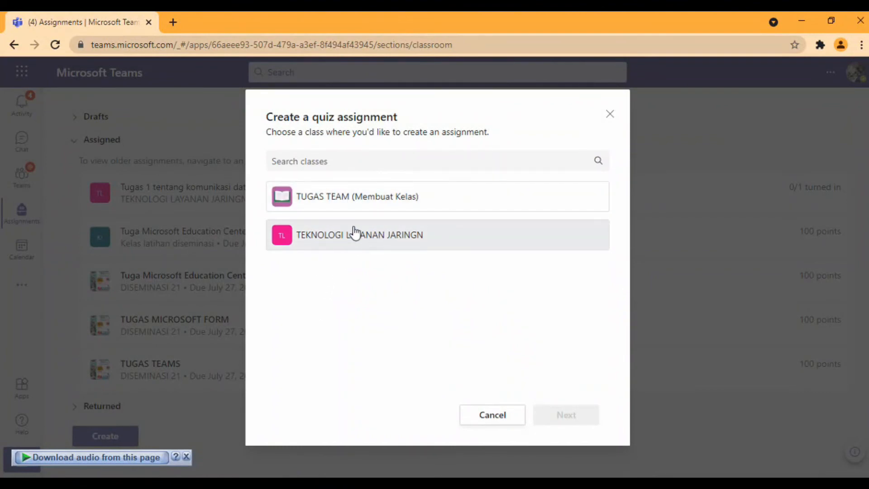
click(354, 234)
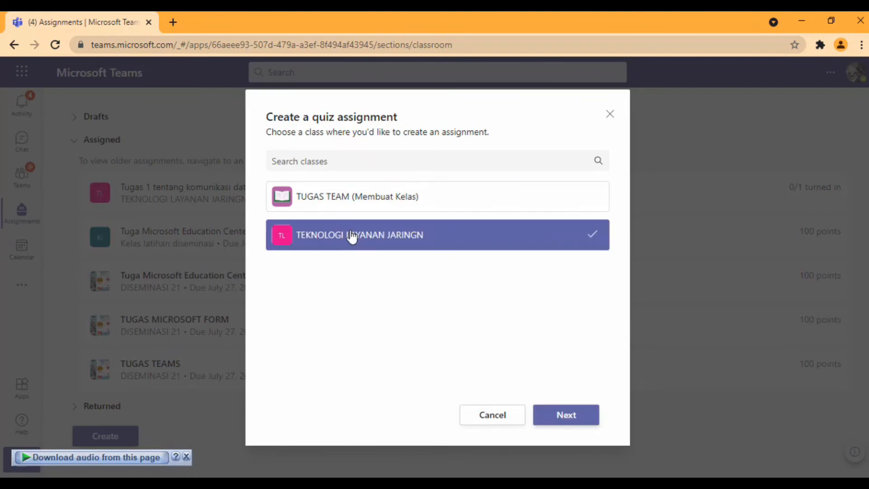
click(563, 416)
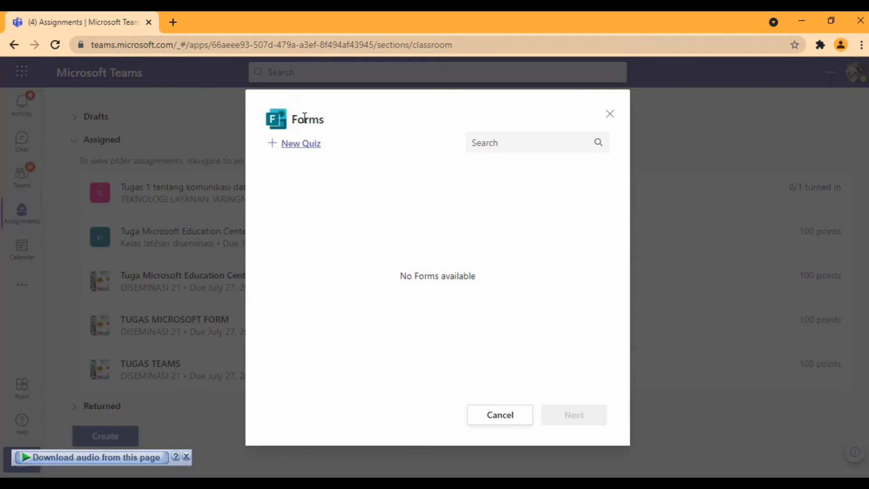
click(611, 115)
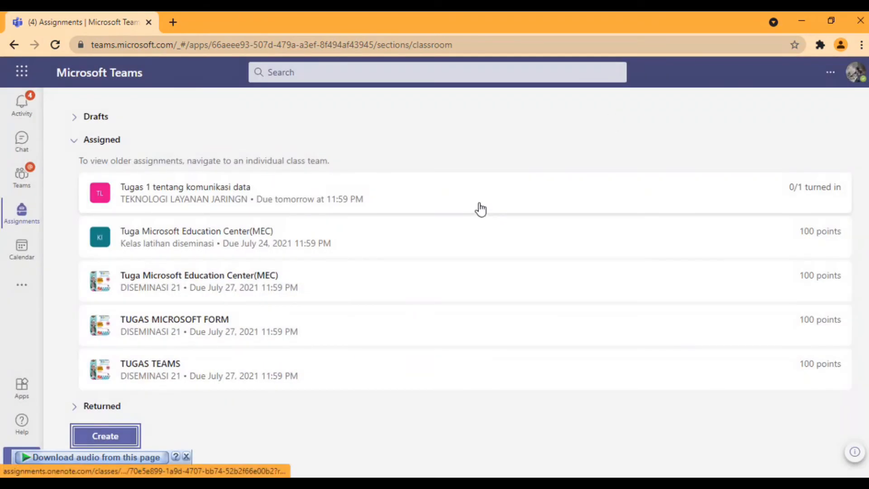
Start a new assignment for the TEKNOLOGI LAYANAN JARINGN class
click(103, 440)
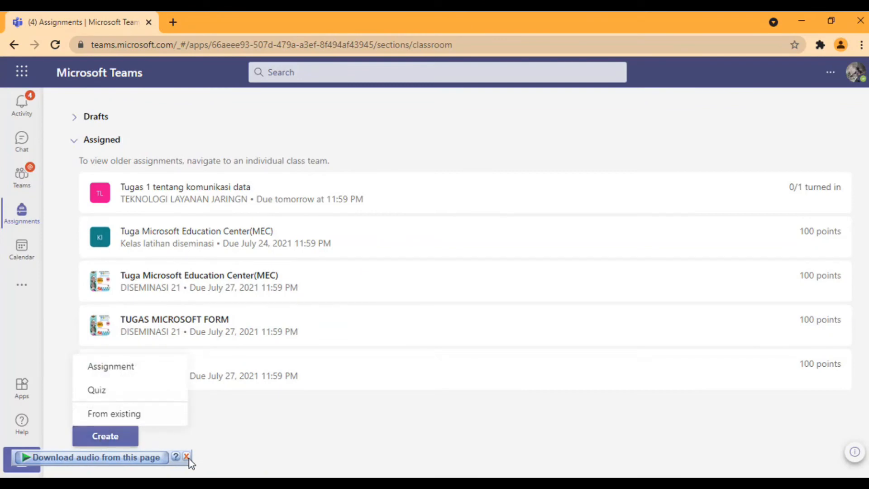
click(107, 371)
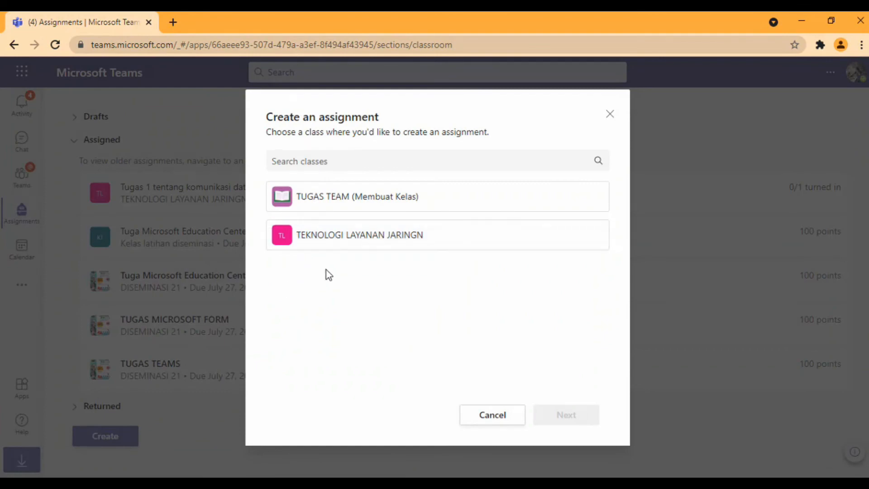
click(322, 241)
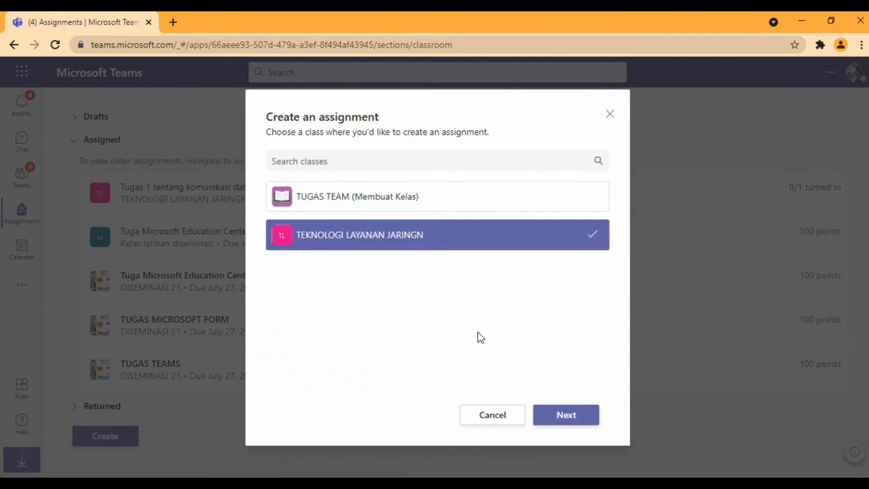
click(557, 419)
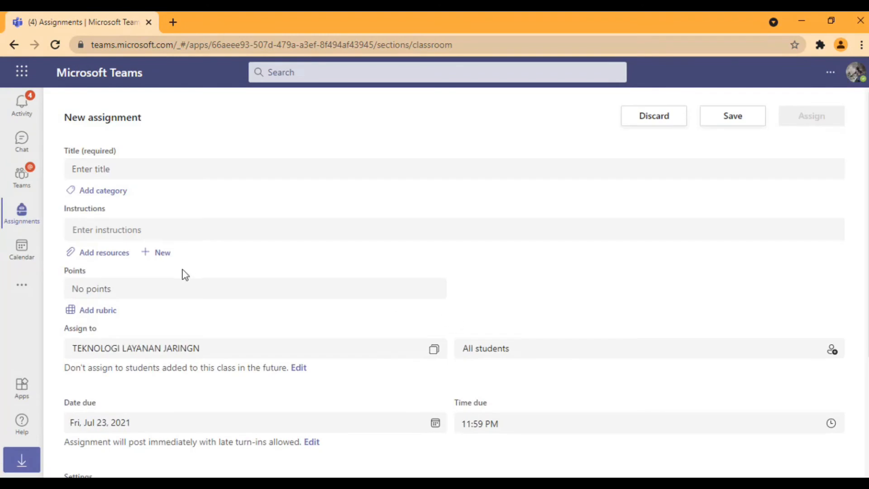
Title the new assignment "Tugas ke 2"
click(166, 168)
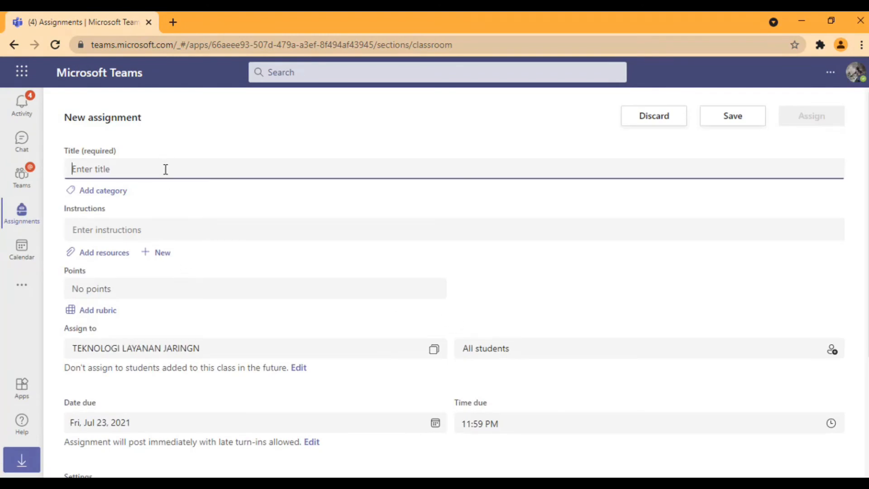
text(t)
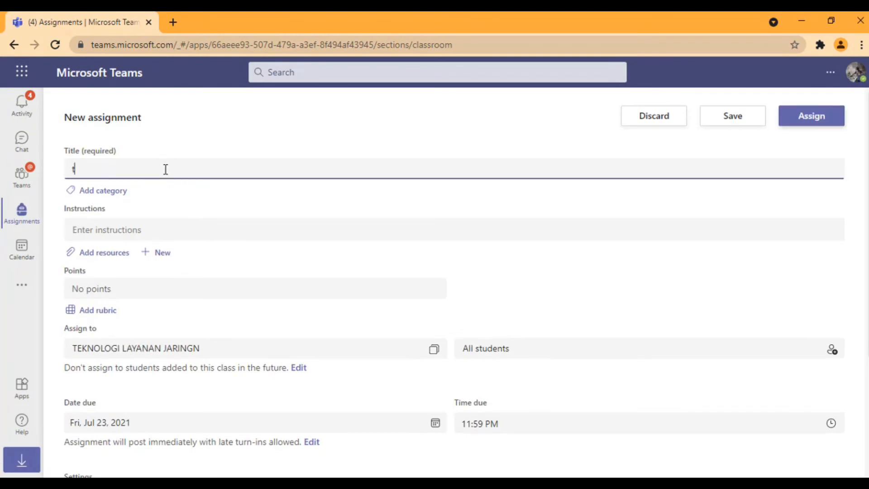
key(BackSpace)
text(Tugas ke 2)
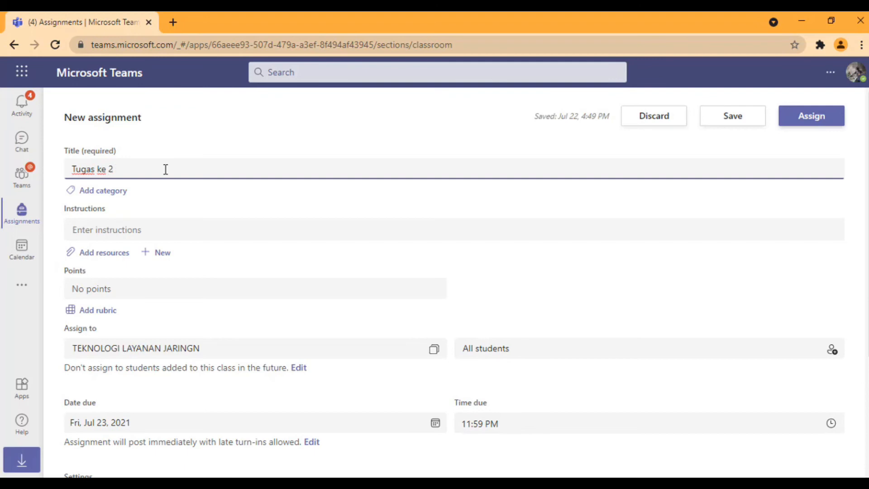
scroll(149, 186, down, 1)
scroll(146, 178, up, 1)
Enter the assignment instructions "Silahkan jawab pertanyaan di soal yang bapak berikan"
click(130, 232)
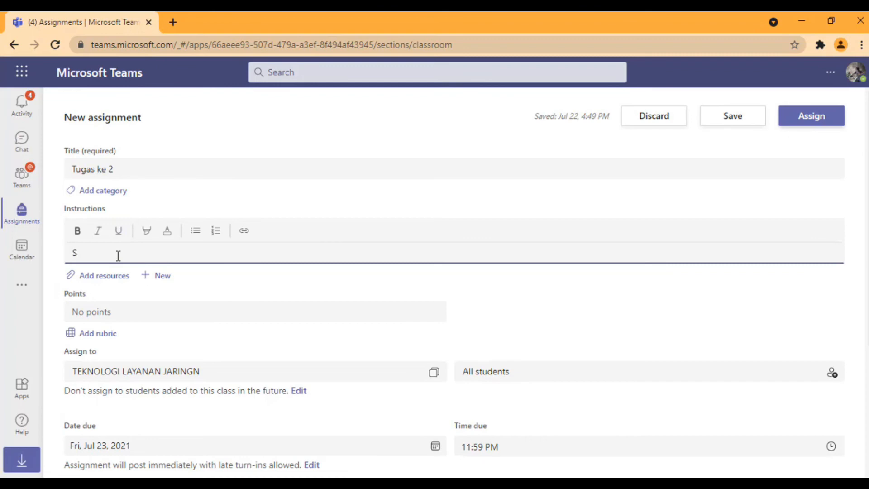
text(Silahkan)
text(jawab pertanyaan d)
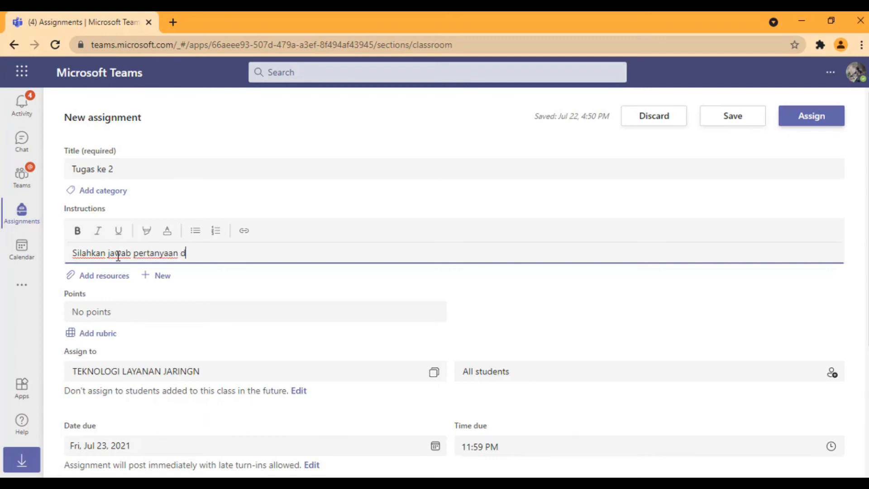
text(i soal yang bapak ber)
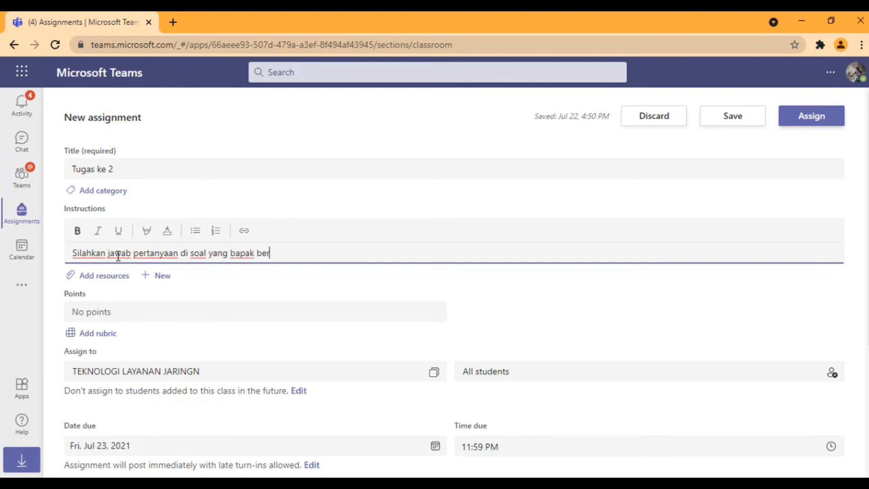
text(ikan)
Look through the Class Notebook, Link and MakeCode sources for assignment resources without attaching anything
click(91, 278)
click(97, 256)
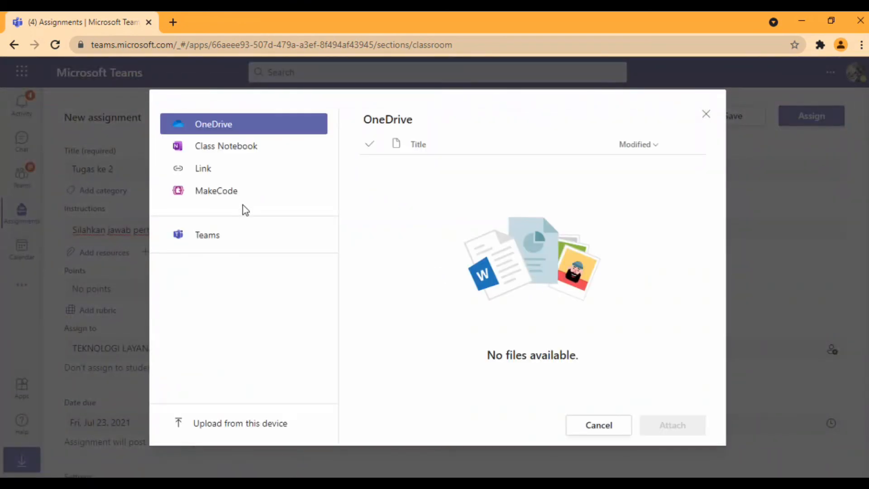
click(226, 150)
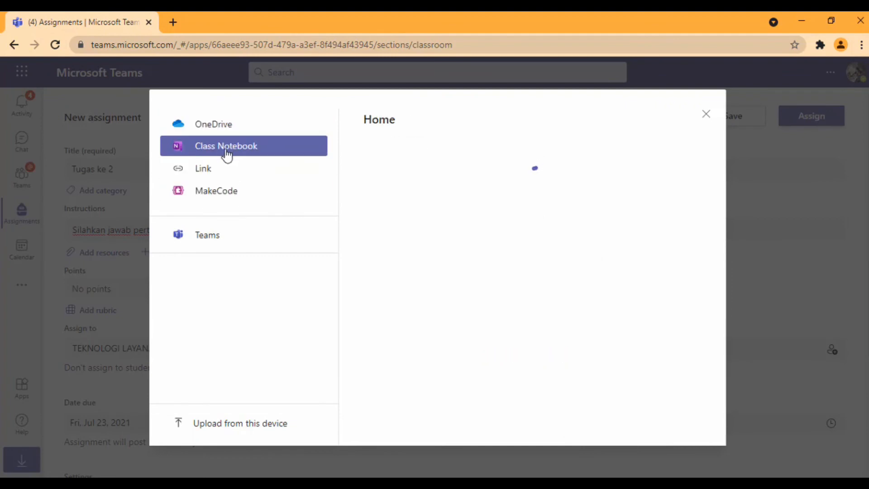
click(220, 172)
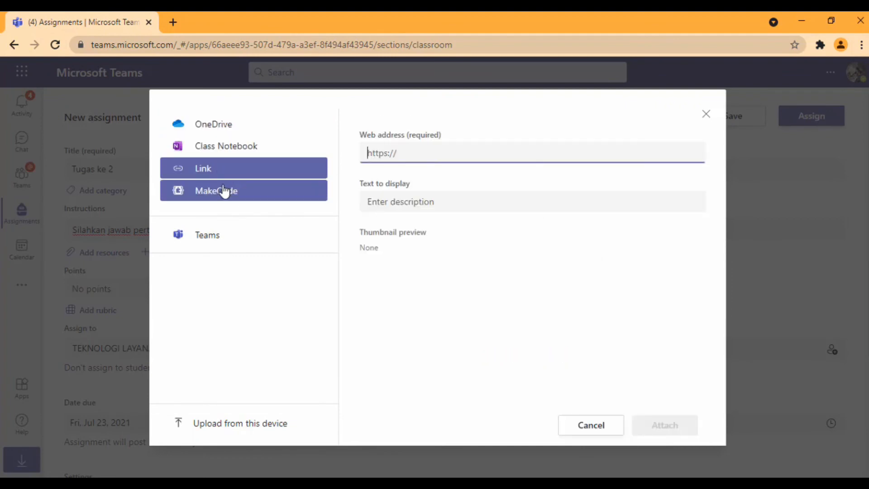
click(222, 190)
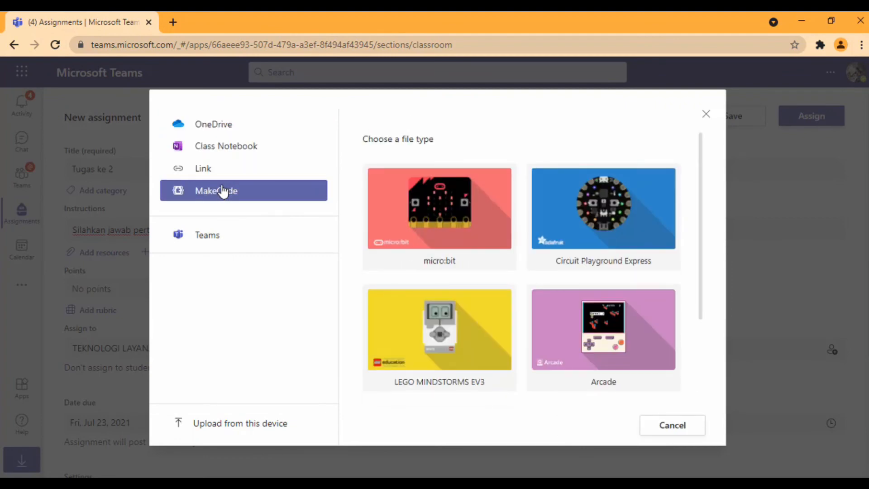
click(706, 116)
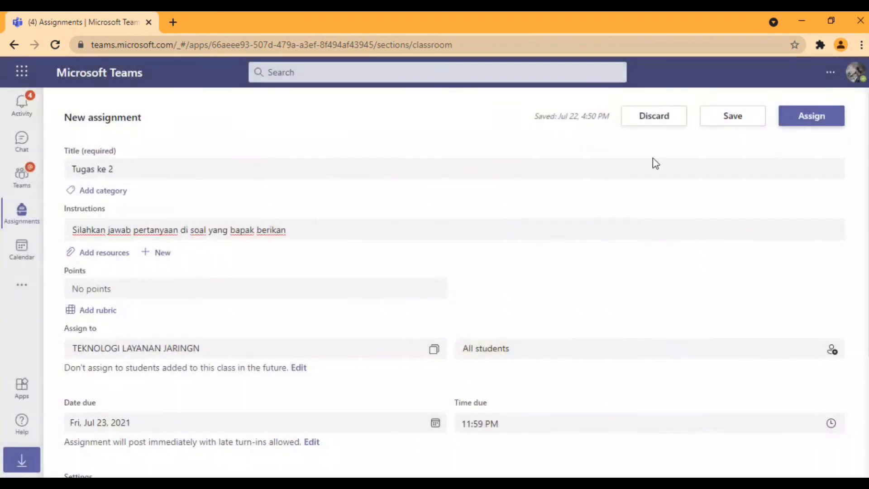
Attach a new Word document named "TUGAS MATERI KOMUNIKASI DATA" to the assignment
click(145, 257)
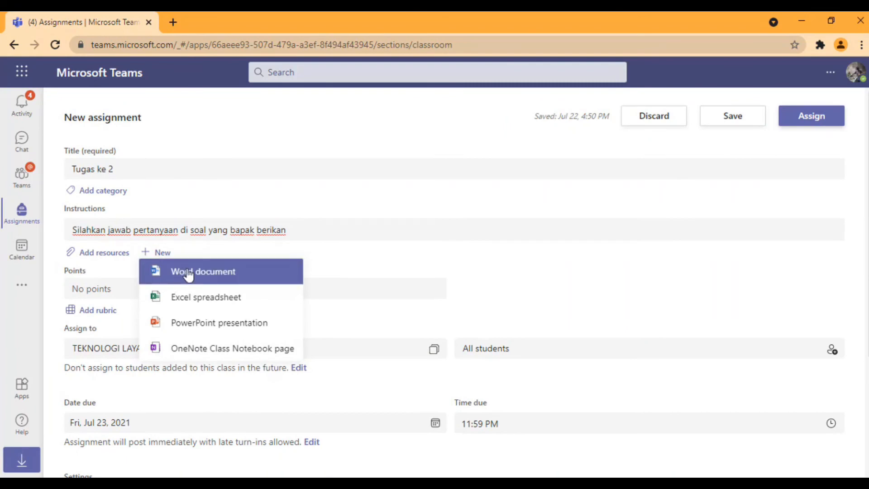
click(218, 274)
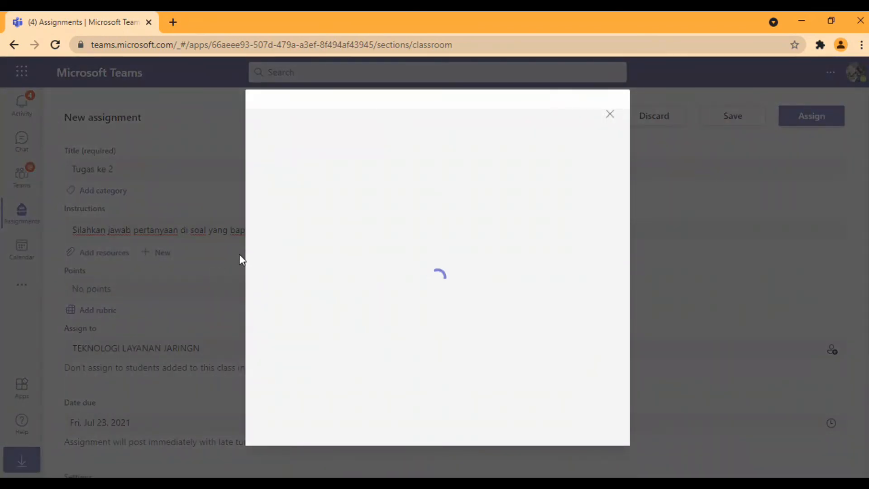
click(293, 173)
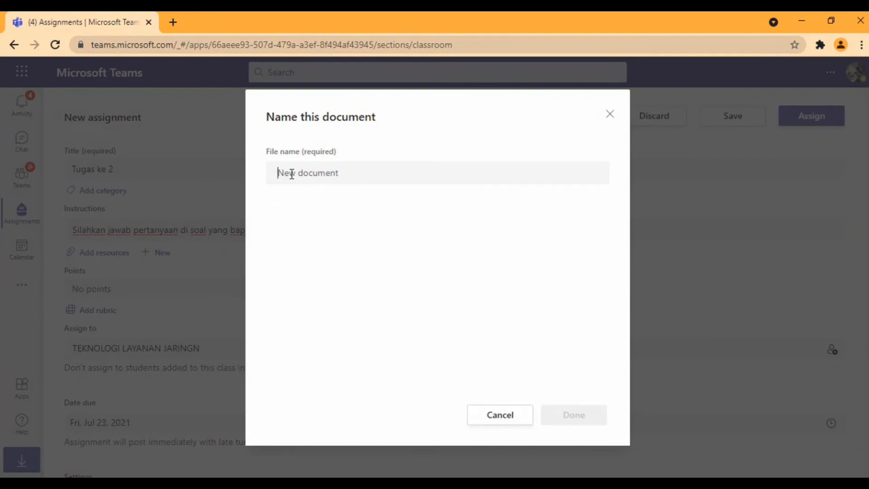
text(t)
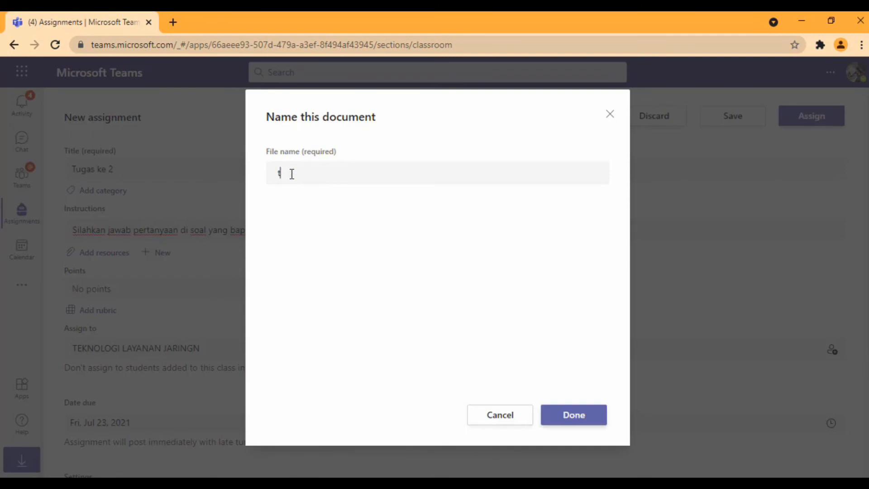
key(BackSpace)
text(TUGAS MATERI KO)
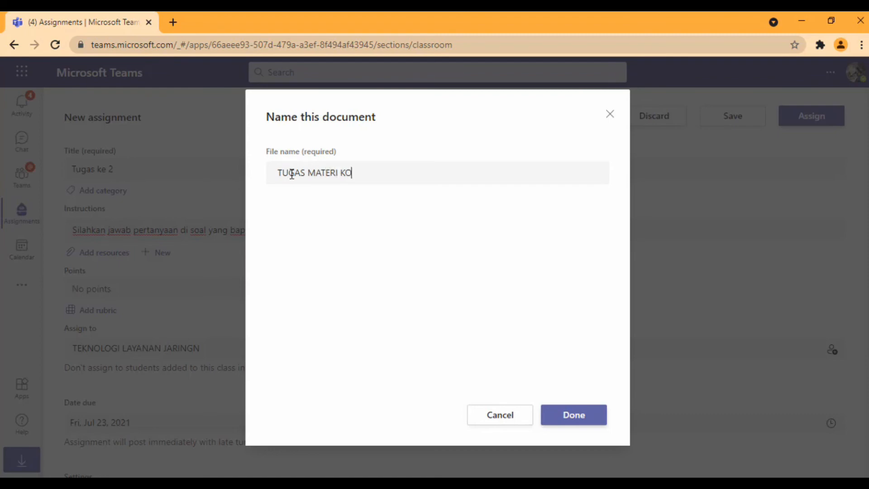
text(MUNIKASI DATA)
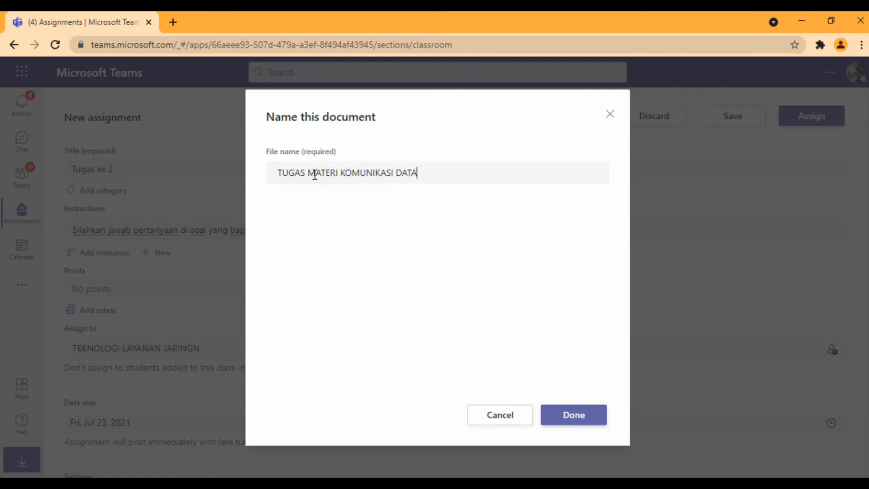
click(562, 416)
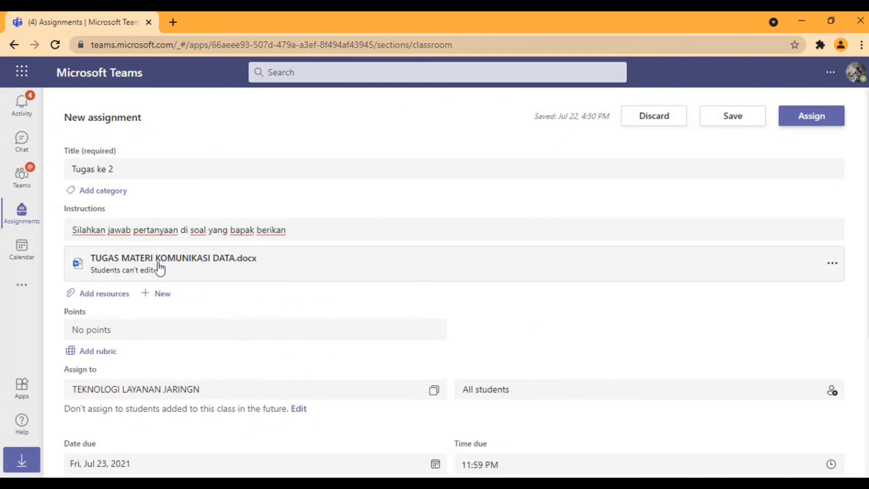
Write the numbered question "1. Sebutkan pengertian komunikasi data" in the attached Word document and close it
click(203, 268)
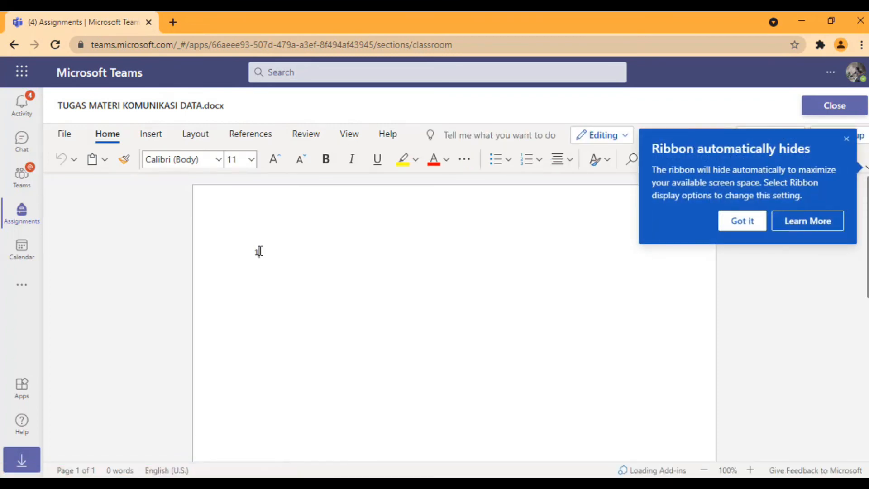
click(847, 138)
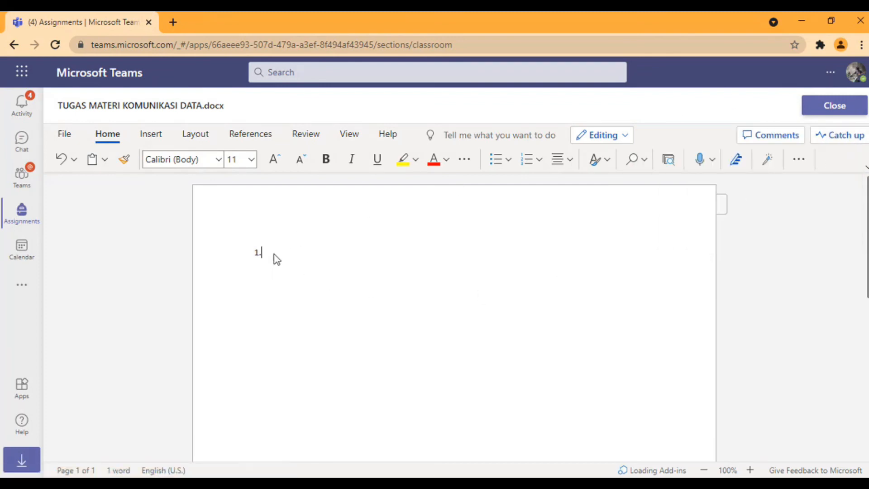
text(sEBUTKAN)
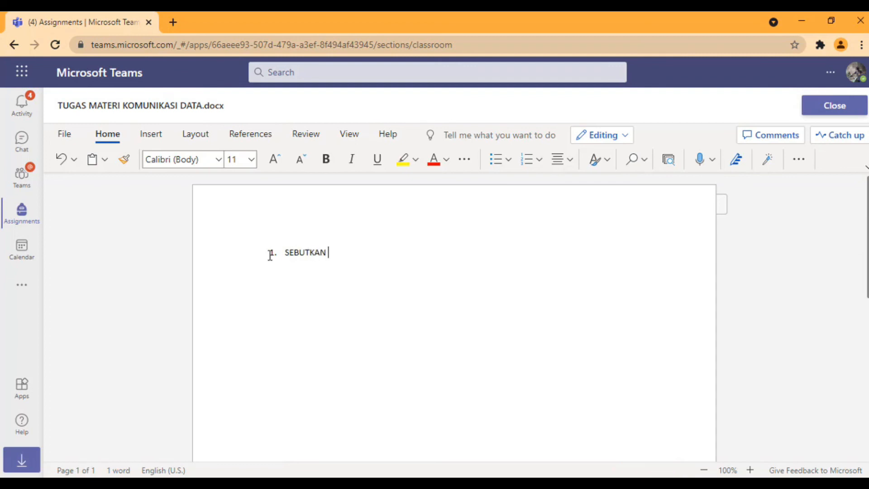
key(BackSpace)
key(BackSpace)
key(BackSpace)
key(BackSpace)
key(BackSpace)
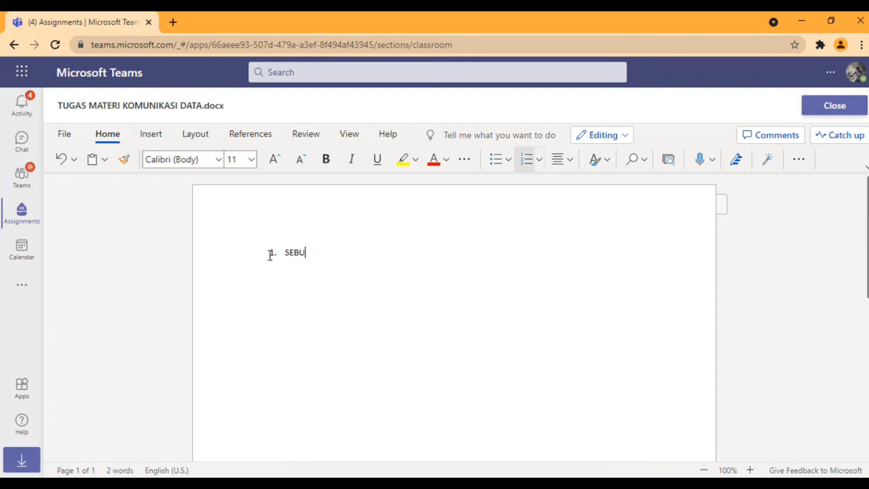
key(BackSpace)
key(BackSpace)
key(BackSpace)
text(ebutkan penger)
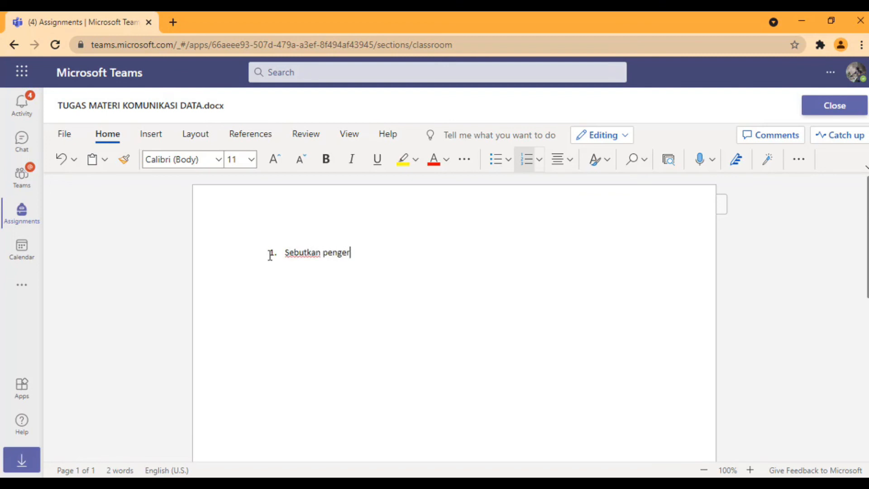
text(tian komunikasi data)
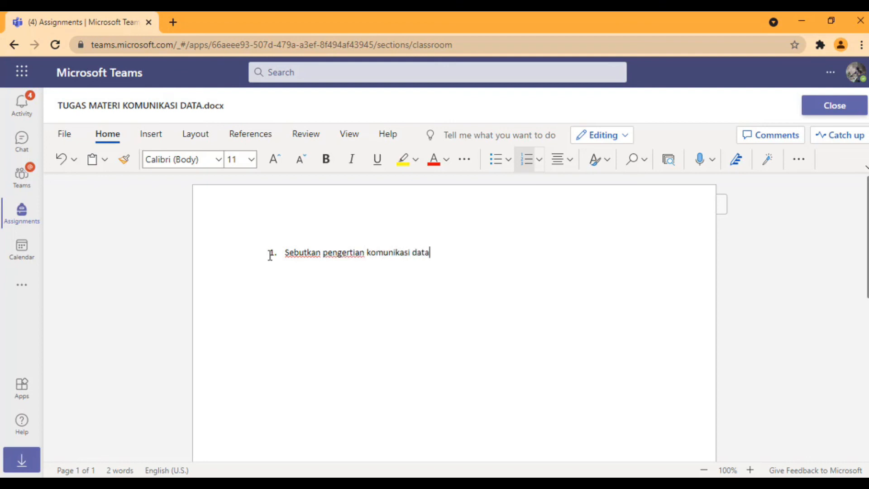
click(826, 111)
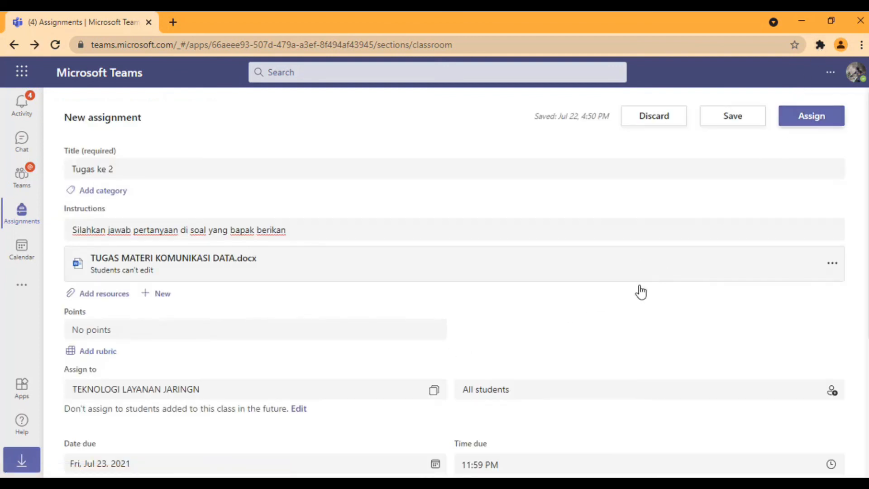
Let students edit their own copy of the attached Word document and set the assignment's points to 100
click(830, 267)
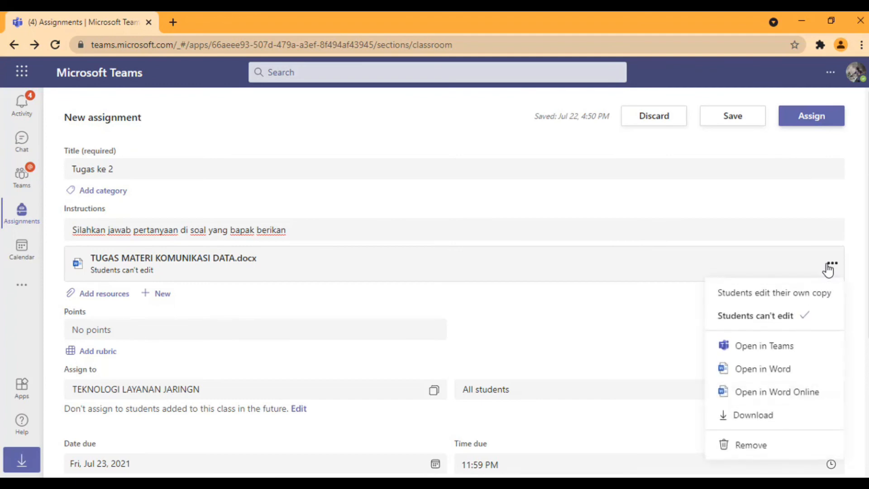
click(743, 295)
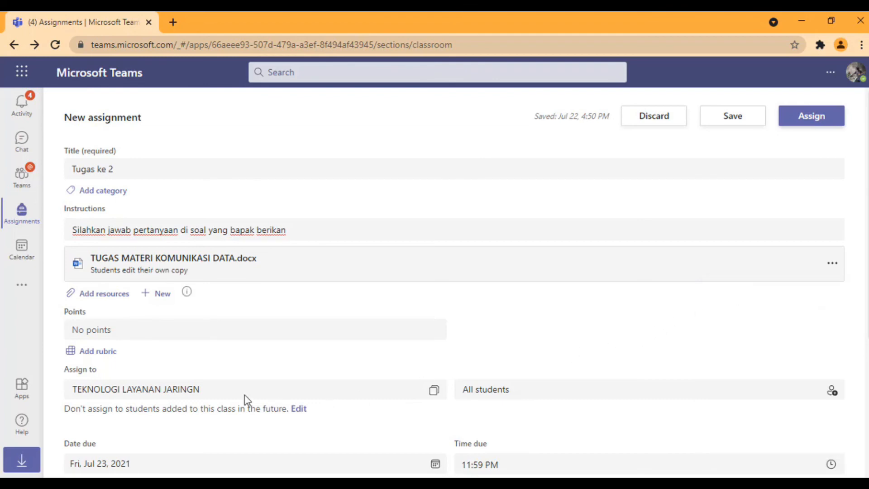
scroll(197, 395, down, 2)
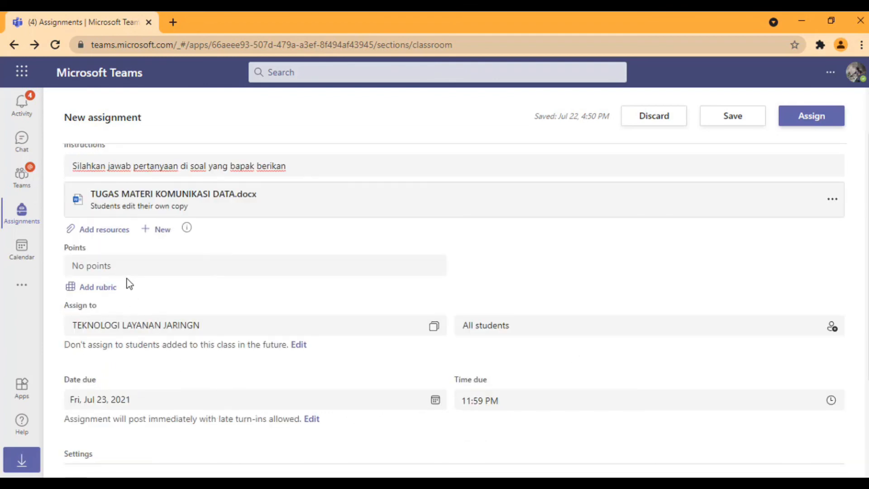
click(126, 267)
text(100)
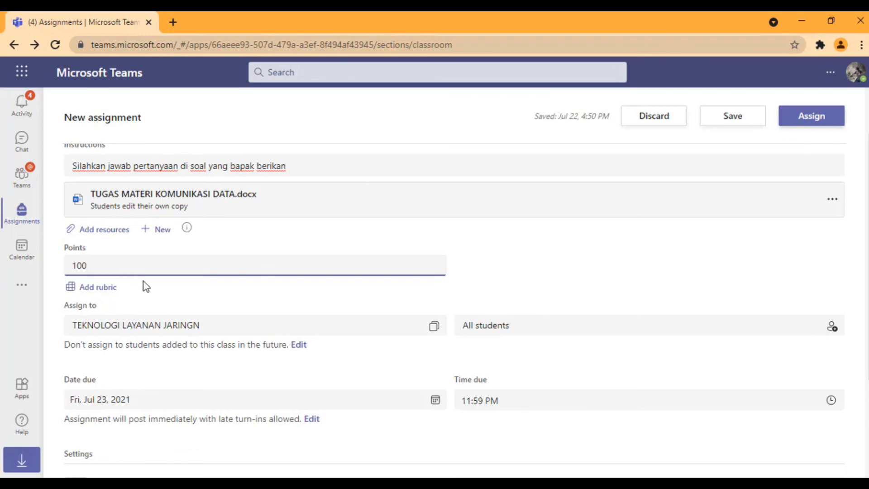
Set the assignment to be assigned to all students added to this class in the future
scroll(144, 281, down, 2)
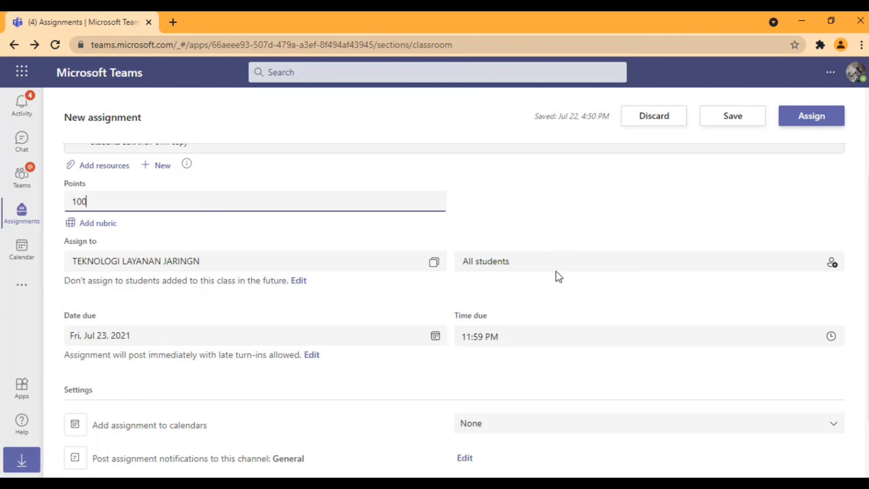
click(299, 283)
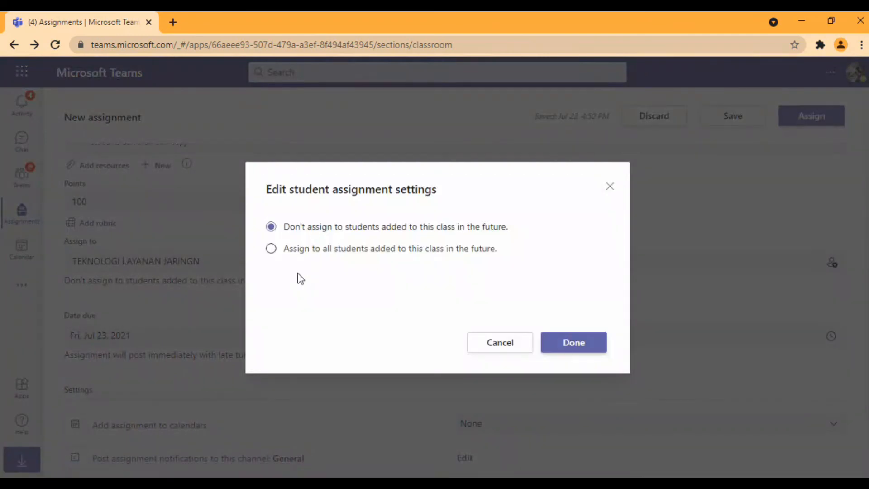
click(272, 249)
click(574, 344)
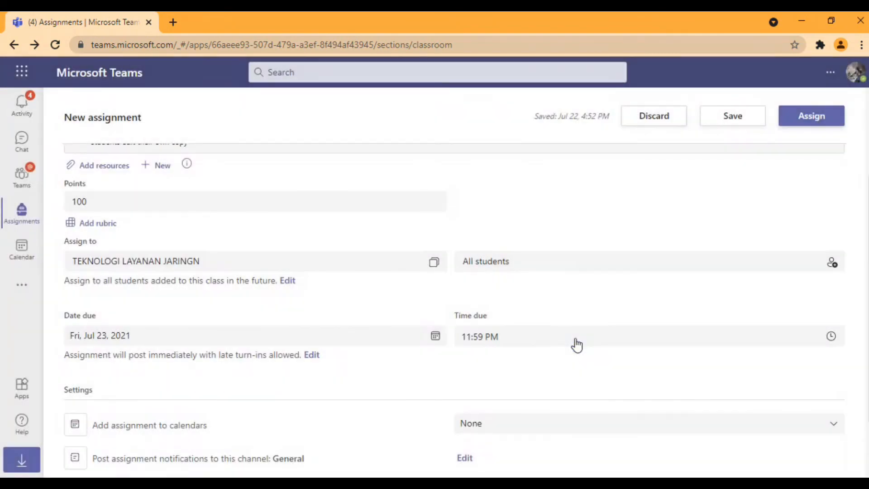
Review the assignment timeline's post, due and close date settings without changing them
scroll(330, 317, down, 2)
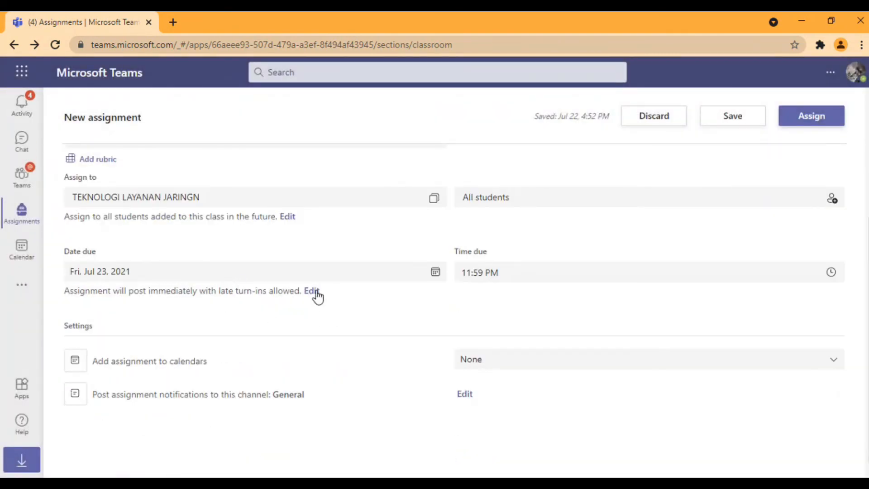
click(312, 291)
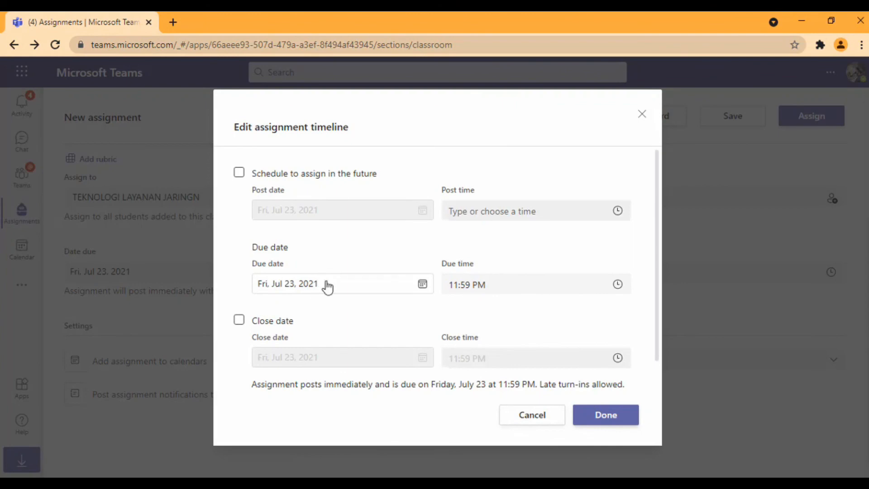
click(593, 420)
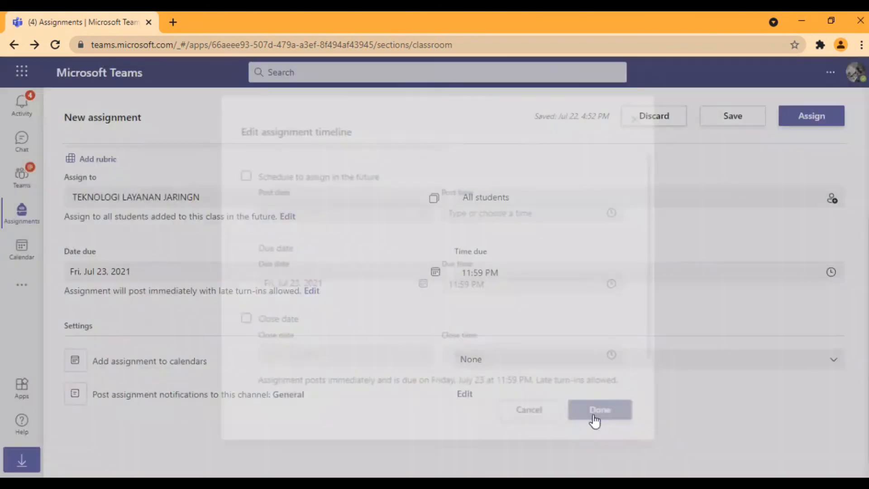
Add the assignment to the calendars of students and team owners, and post its notifications to the KOMUNIKASI DATA channel
scroll(326, 339, down, 1)
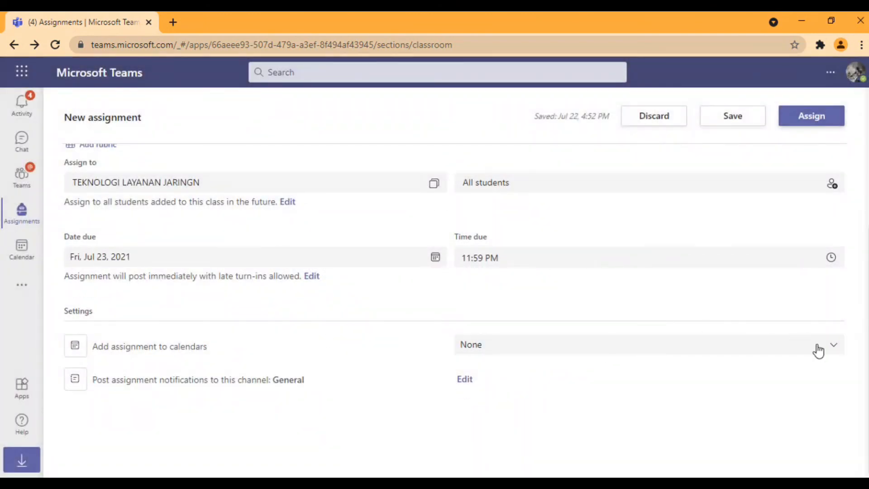
click(831, 349)
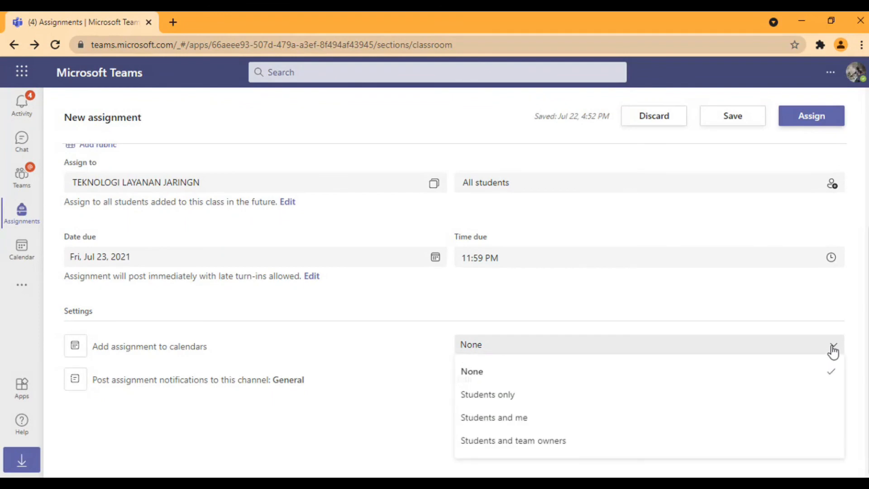
click(560, 451)
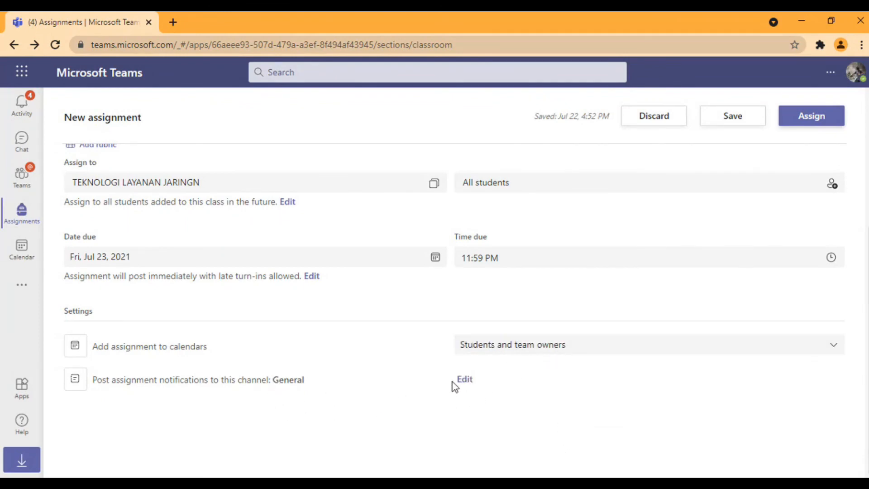
click(466, 380)
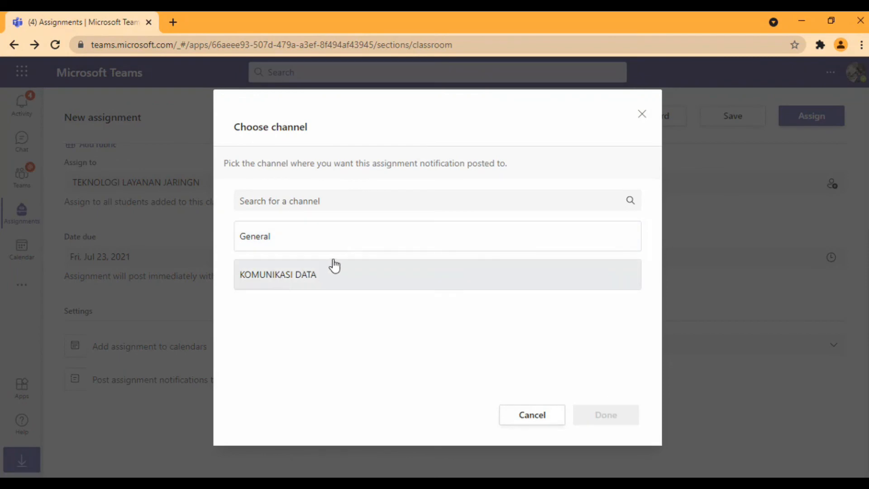
click(292, 277)
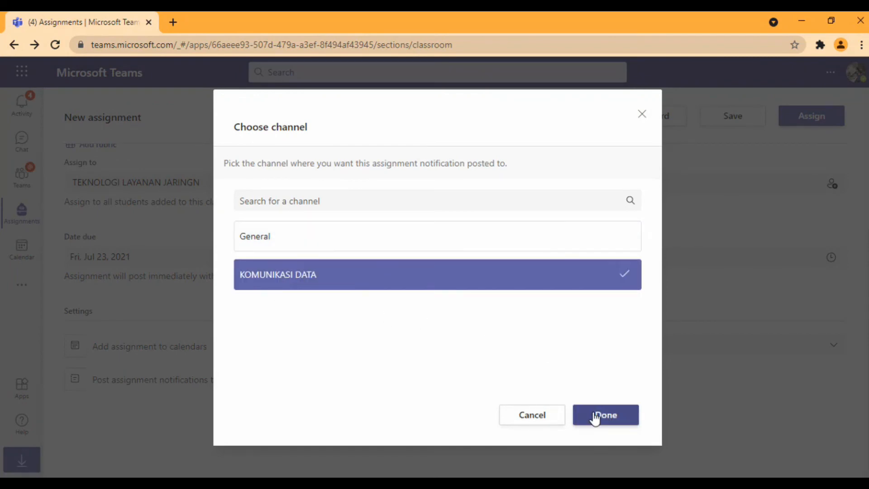
click(594, 416)
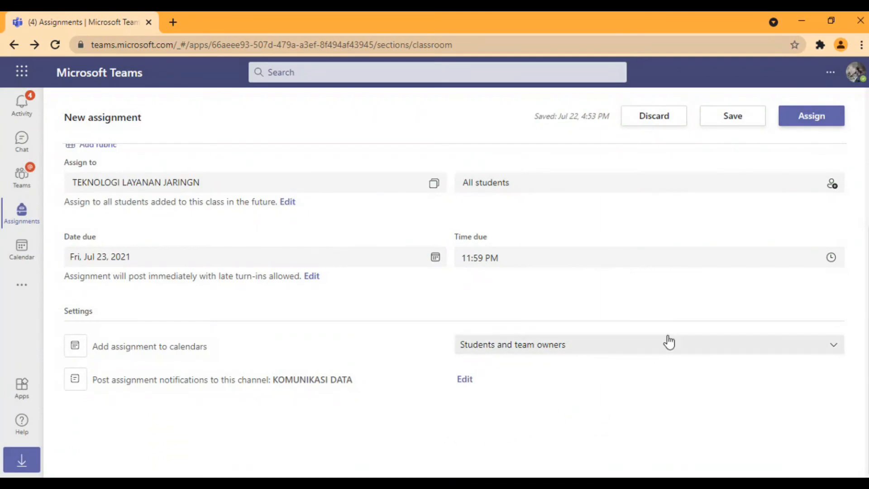
Check the completed form and assign "Tugas ke 2" to the class
scroll(669, 327, up, 5)
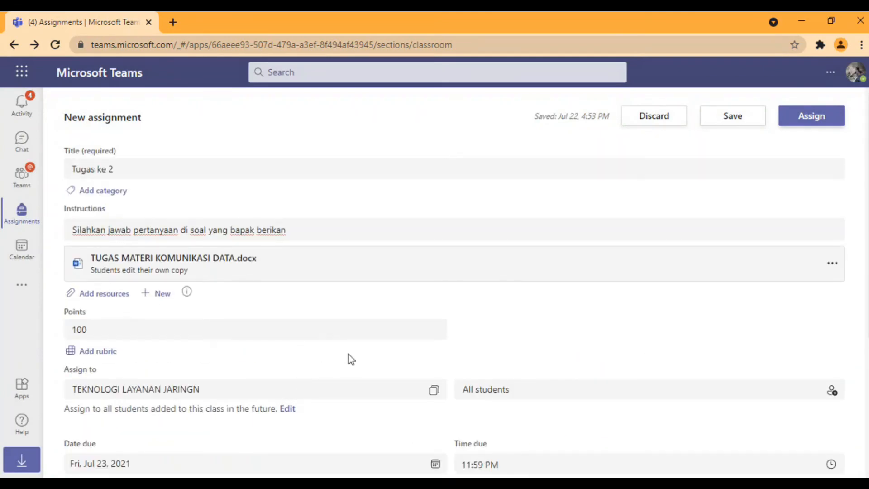
scroll(349, 358, down, 5)
scroll(573, 266, up, 5)
click(813, 123)
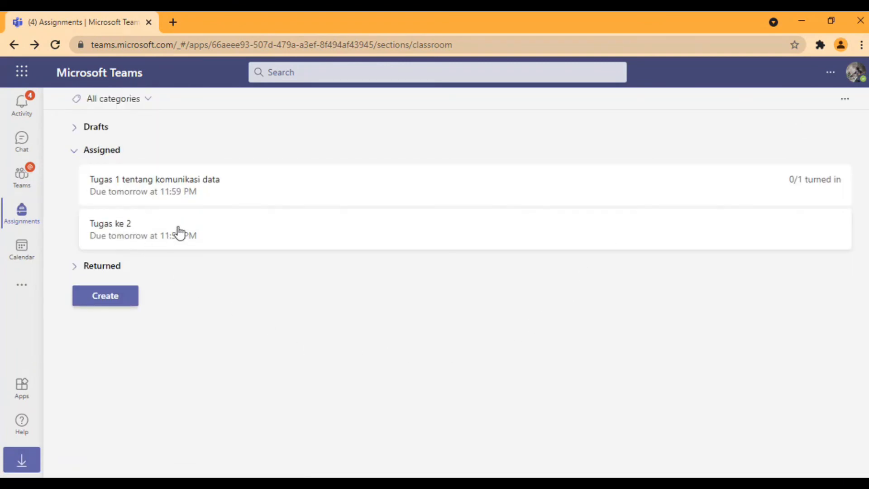
Examine the student submission list for "Tugas ke 2" and the assignment posts in the team's KOMUNIKASI DATA channel
click(166, 233)
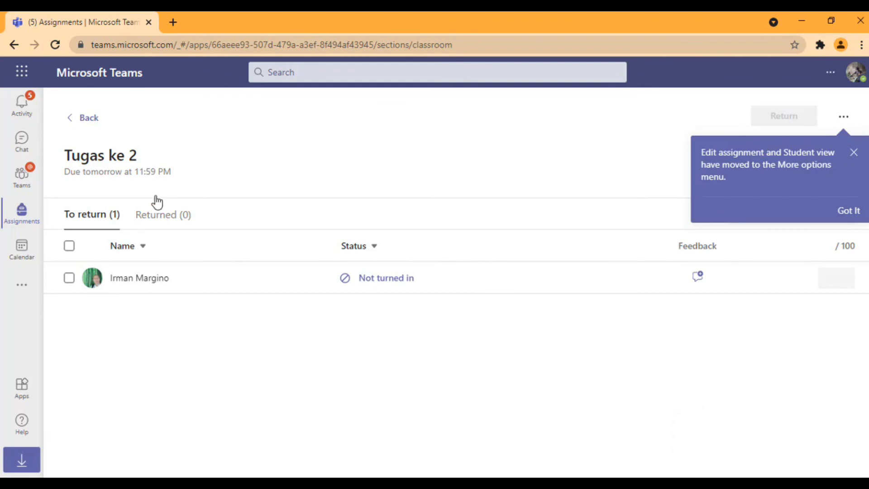
click(83, 119)
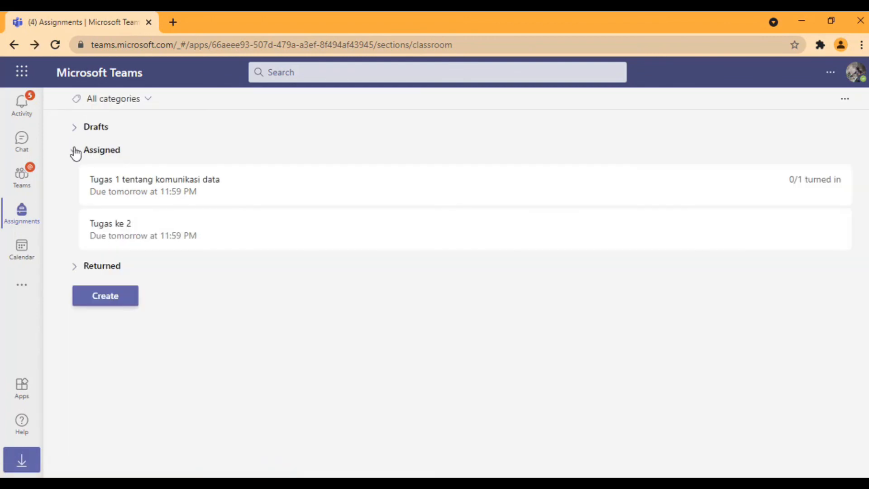
click(24, 181)
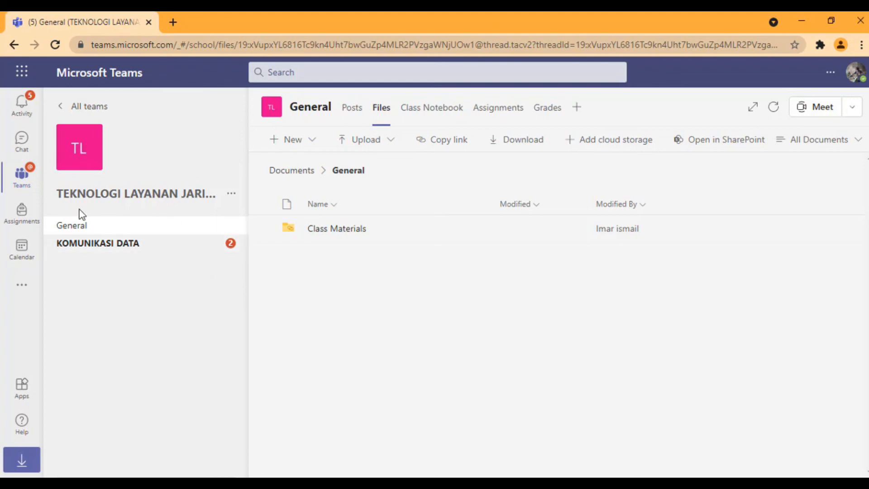
click(116, 244)
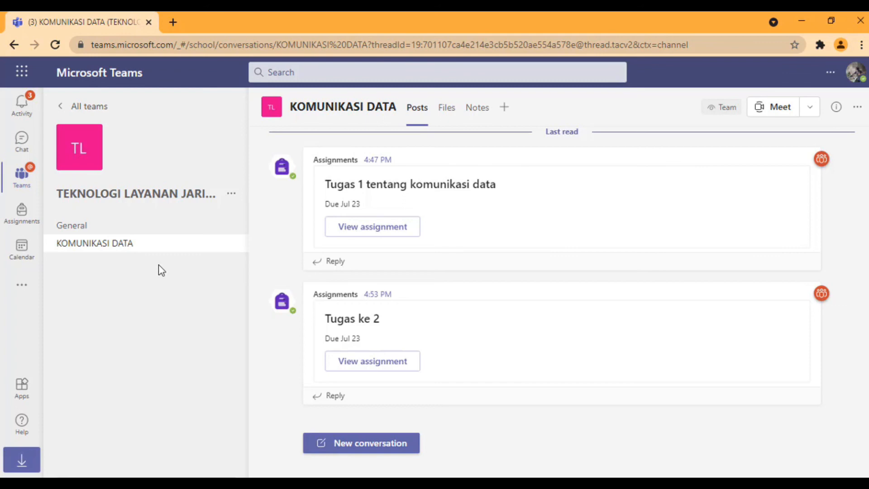
Open the General channel's Class Notebook and view the TUGAS KE 1 page in the student's BUKU TUGAS section
click(85, 229)
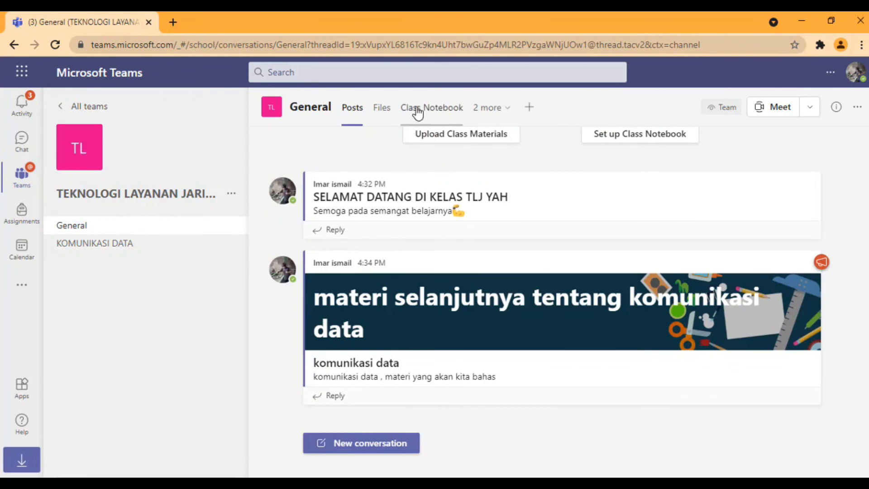
click(417, 111)
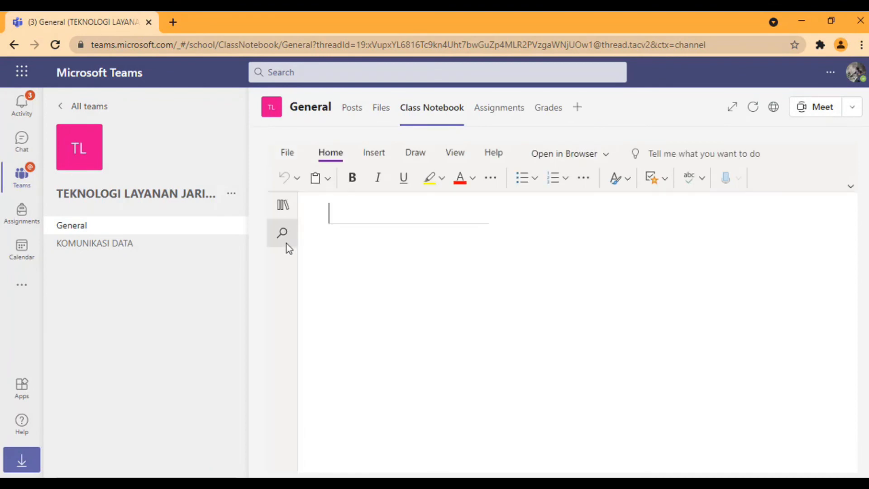
click(287, 206)
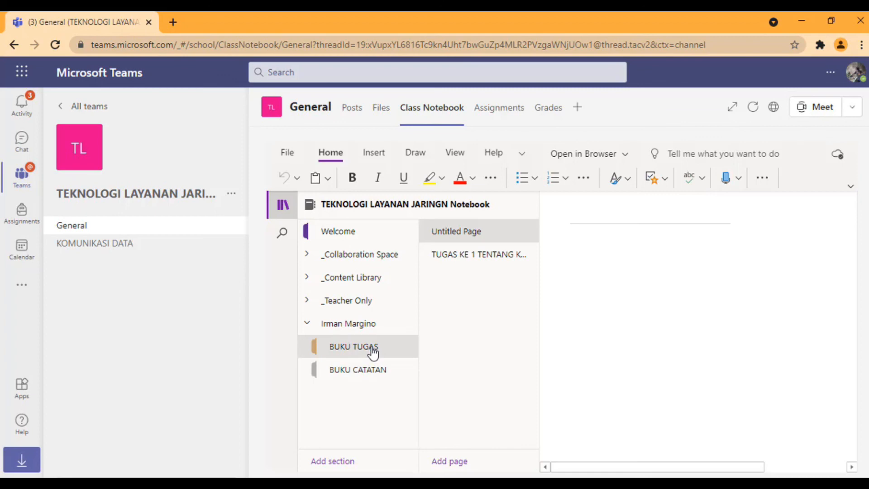
click(464, 256)
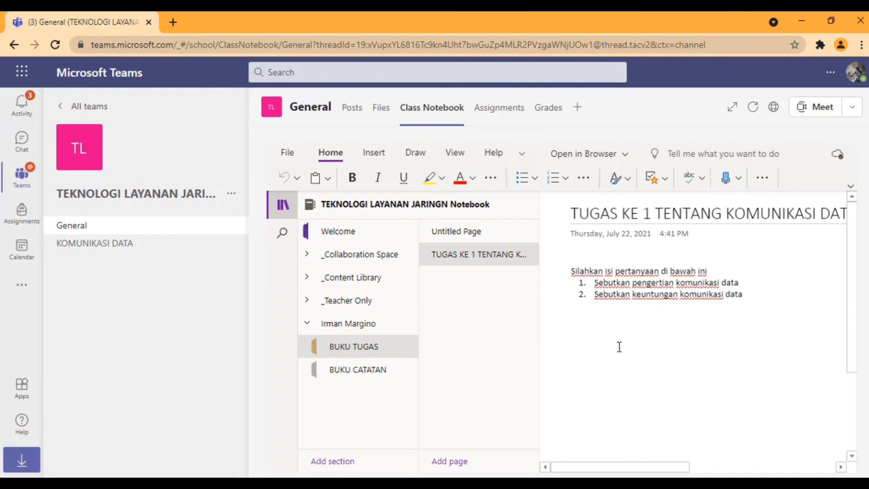
Return to the KOMUNIKASI DATA channel and look over the team's management options without choosing any
click(133, 246)
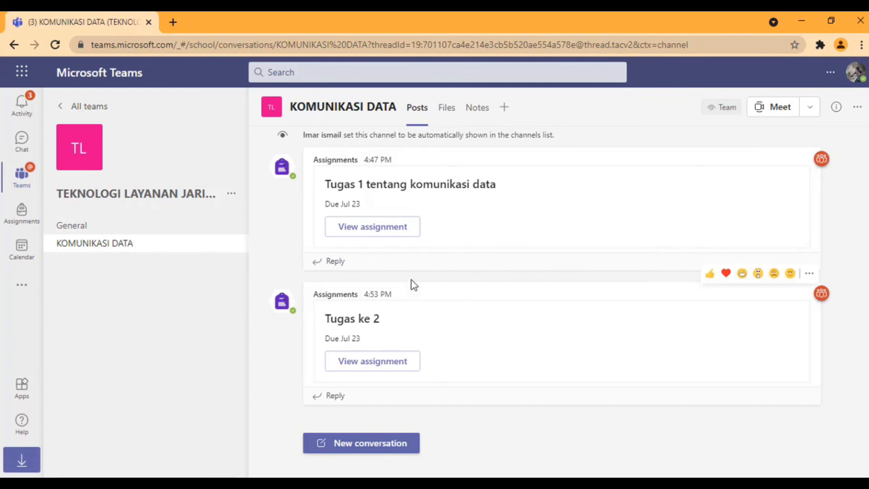
click(232, 195)
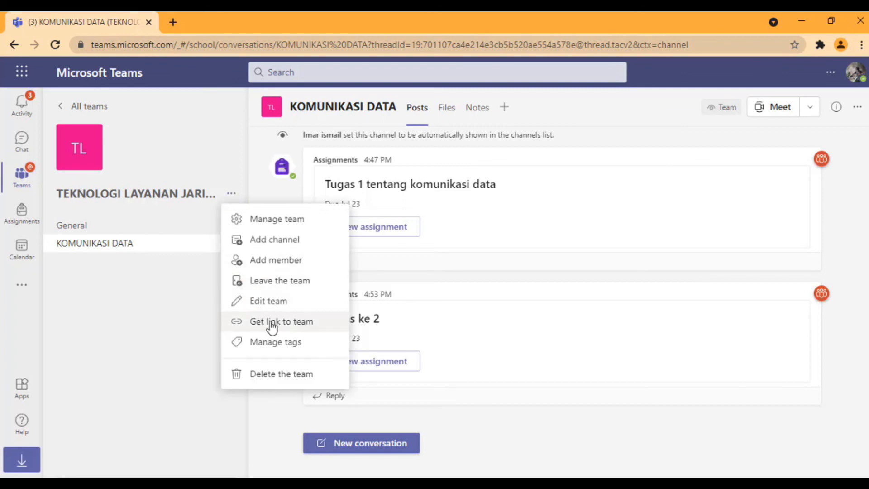
click(197, 315)
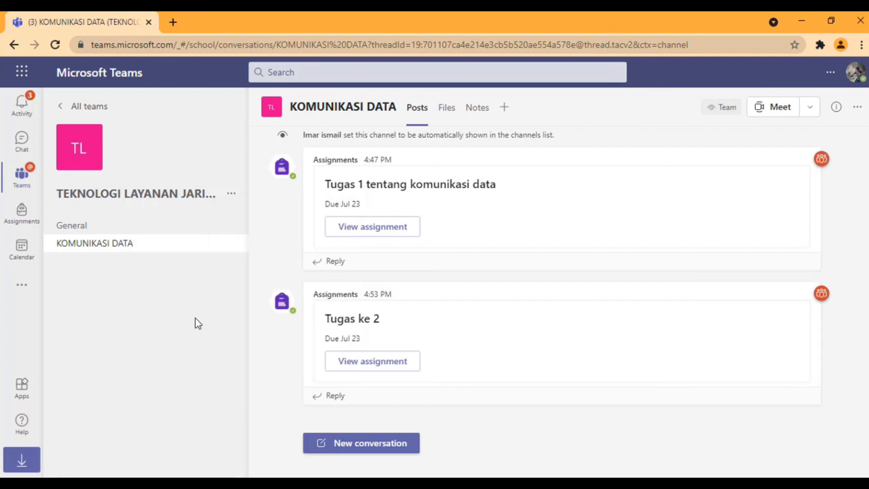